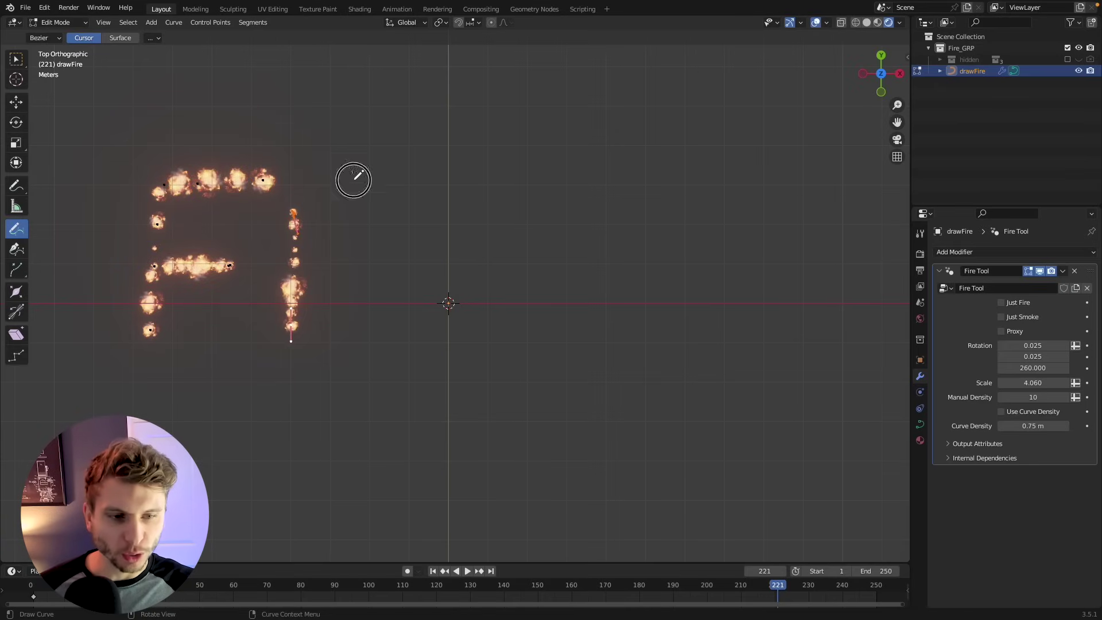
Draw the letters R and E freehand to finish the word FIRE, and turn on Use Curve Density
drag(353, 172, 350, 342)
mouse_move(381, 175)
mouse_down()
mouse_move(389, 266)
mouse_move(485, 359)
mouse_move(608, 345)
mouse_up()
drag(508, 262, 582, 258)
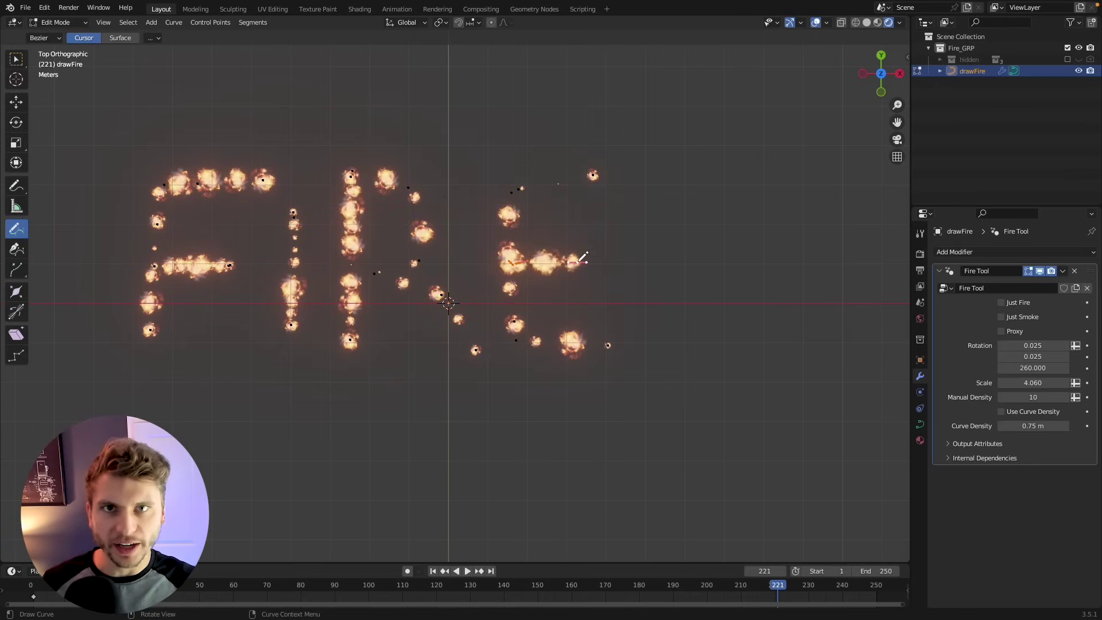
click(1001, 412)
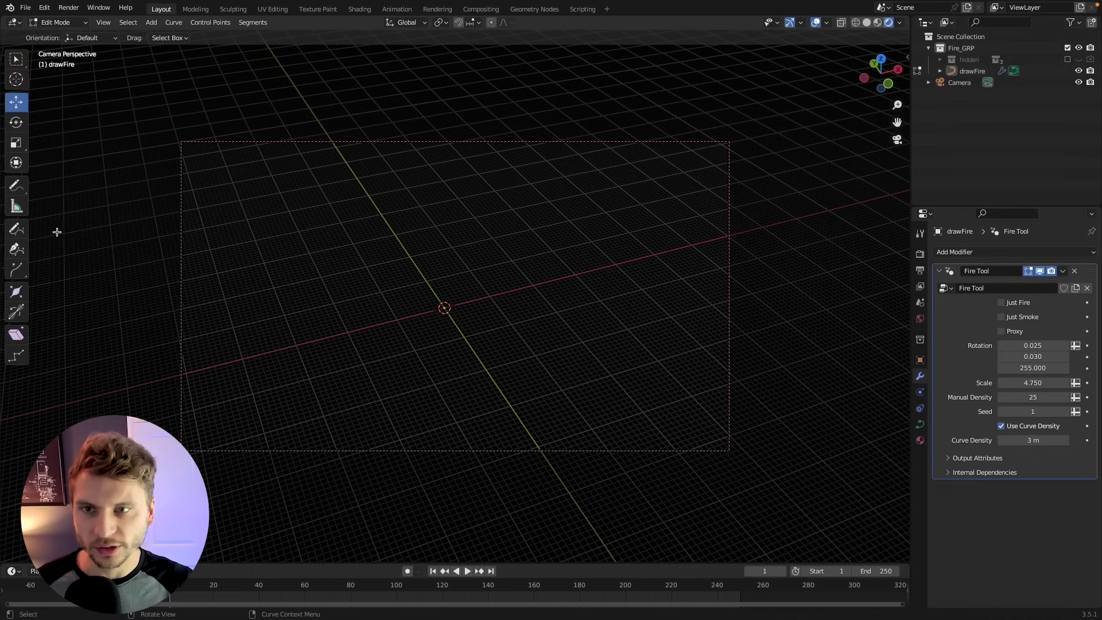
Draw freehand fire curves across the grid with the Draw tool: a large wave and further strokes around its middle
click(21, 234)
mouse_move(237, 349)
mouse_down()
mouse_move(287, 236)
mouse_move(436, 356)
mouse_up()
drag(516, 359, 549, 247)
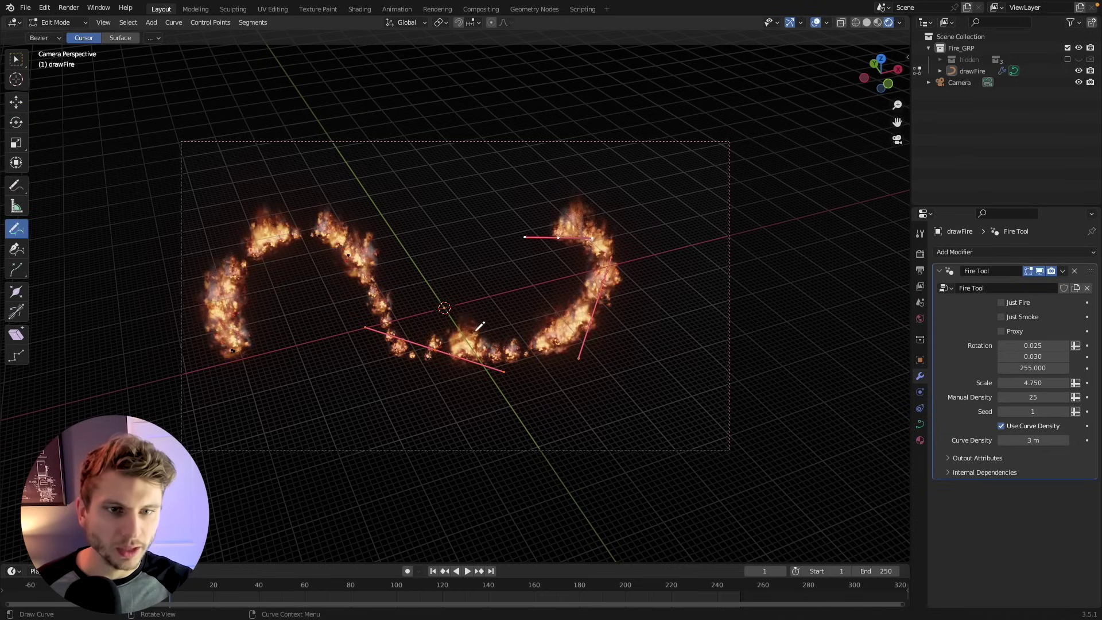
mouse_move(476, 330)
middle_down()
mouse_move(494, 322)
mouse_move(488, 287)
middle_up()
mouse_move(468, 246)
mouse_down()
mouse_move(388, 374)
mouse_move(440, 231)
mouse_up()
Reshape the large wavy fire curve by moving one of its control points down and outward
mouse_move(391, 287)
middle_down()
mouse_move(364, 308)
mouse_move(353, 298)
middle_up()
click(11, 105)
scroll(277, 276, up, 2)
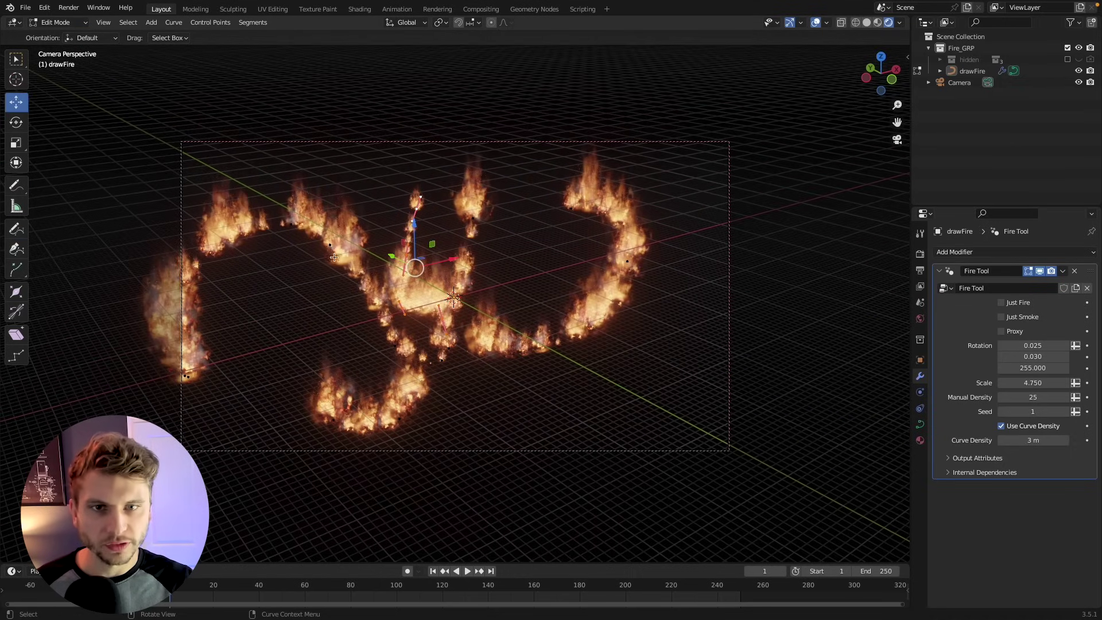
key(g)
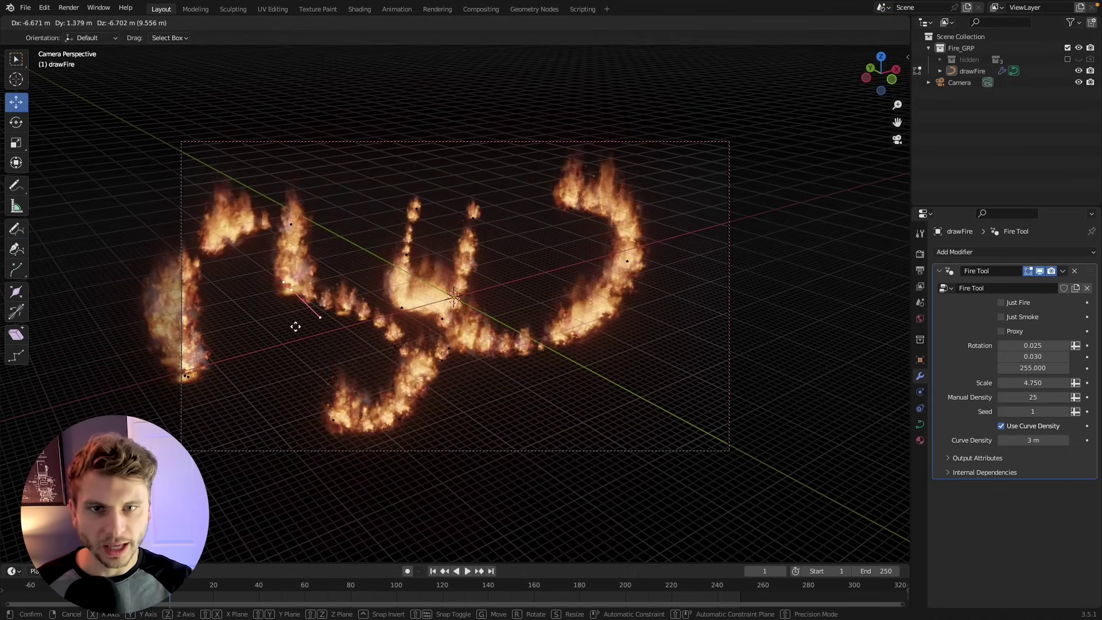
click(270, 344)
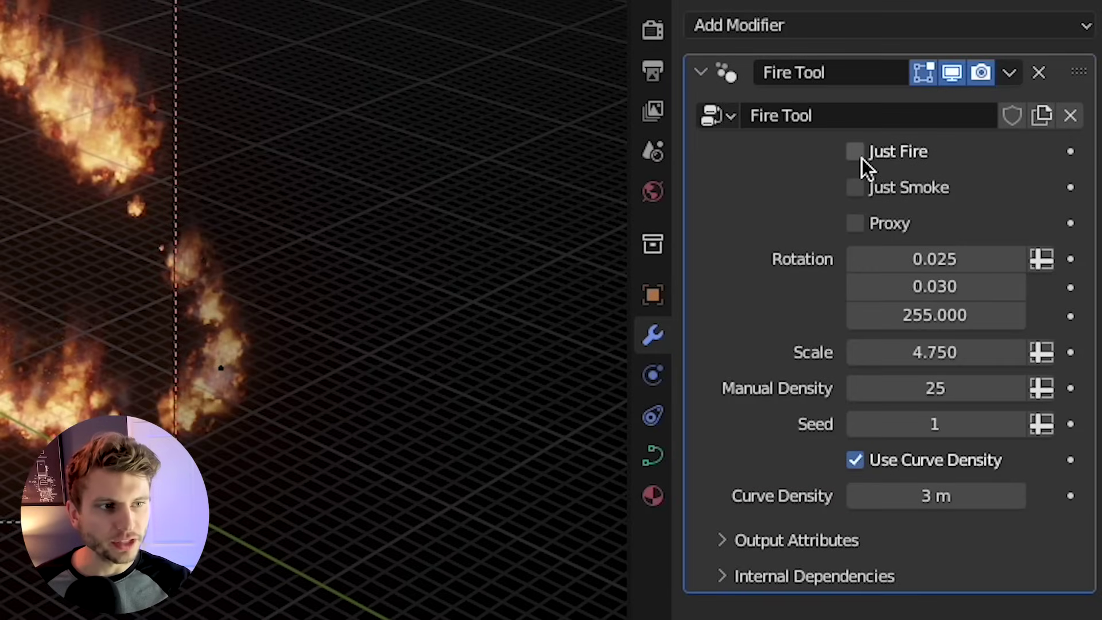
Turn on Just Fire and Just Smoke in the Fire Tool modifier, and stop the playback of the animation
click(855, 153)
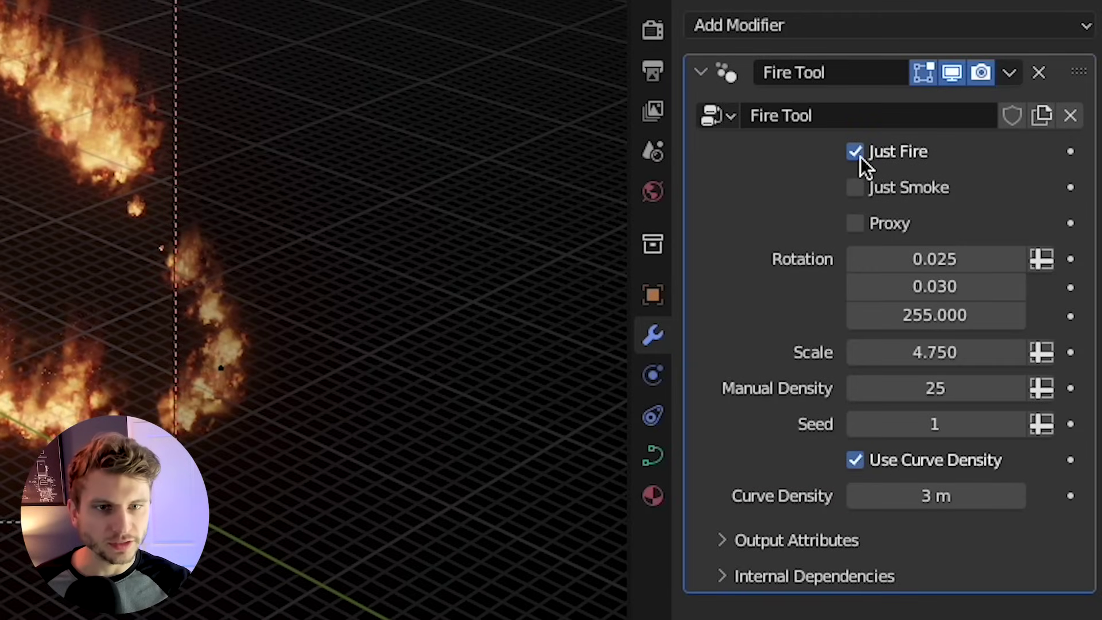
click(856, 187)
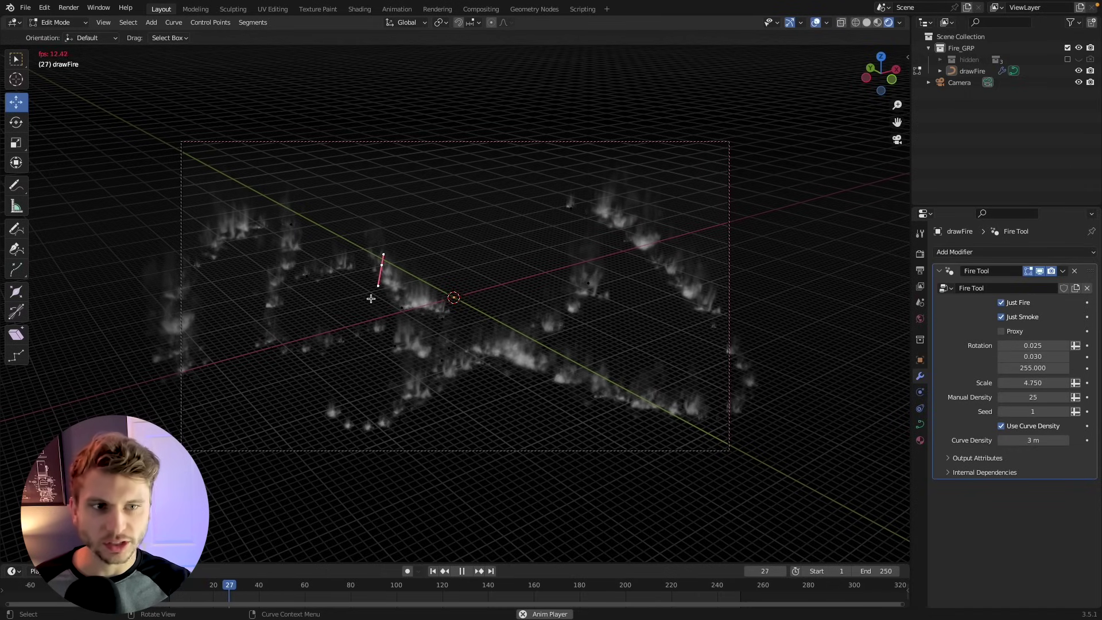
click(381, 264)
key(space)
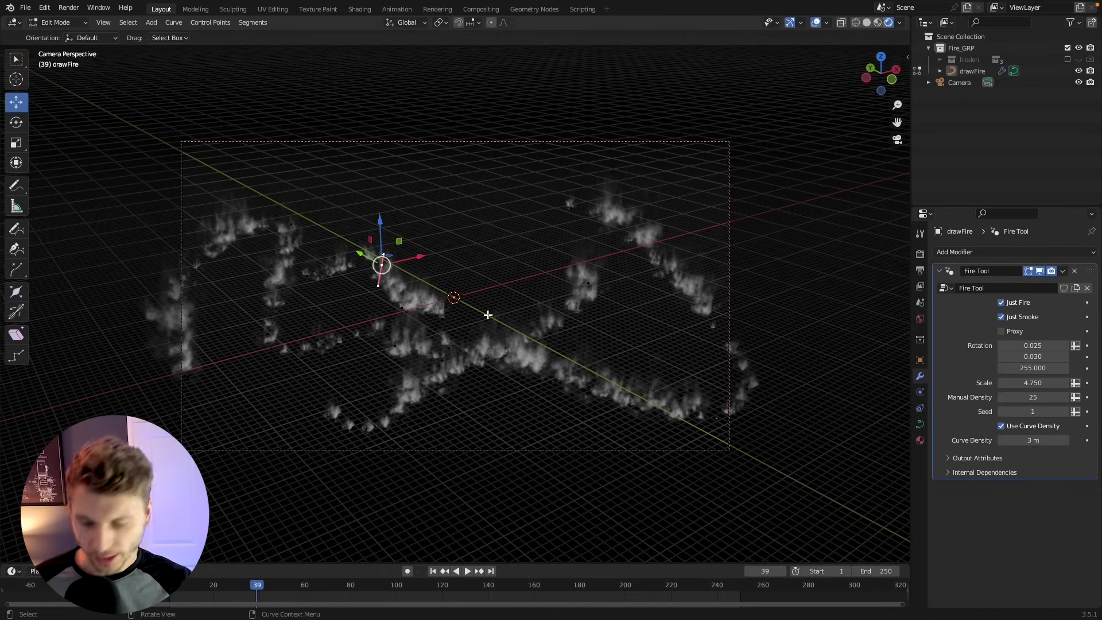
Delete all vertices of the drawn fire curves
key(a)
key(x)
click(465, 311)
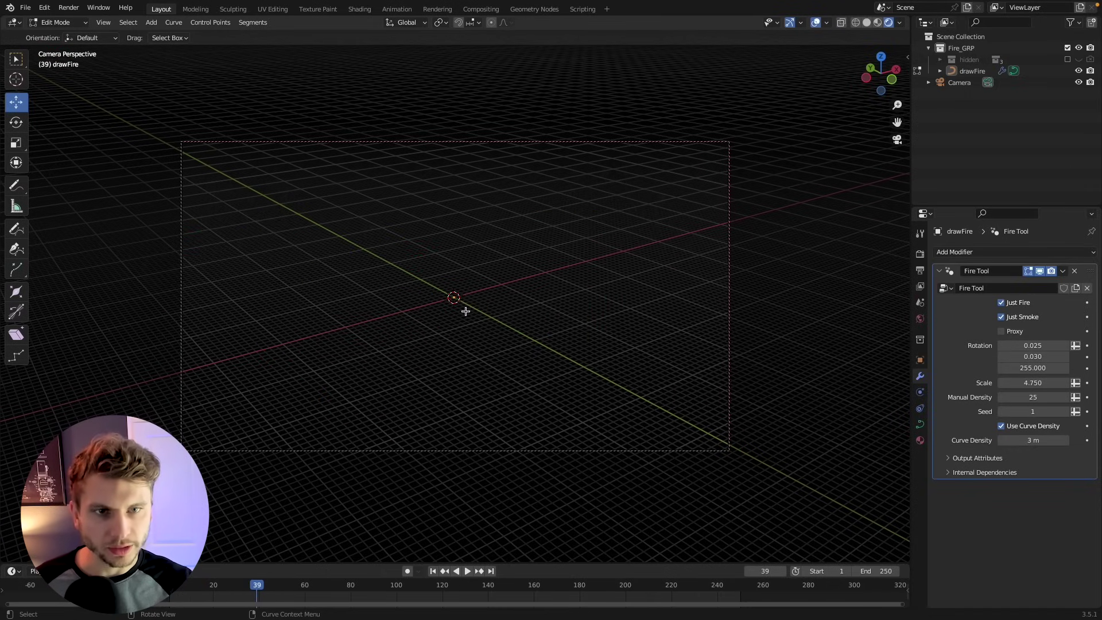
Draw a wide arching fire curve above the origin in top view, and preview it briefly as Proxy geometry
key(KP_7)
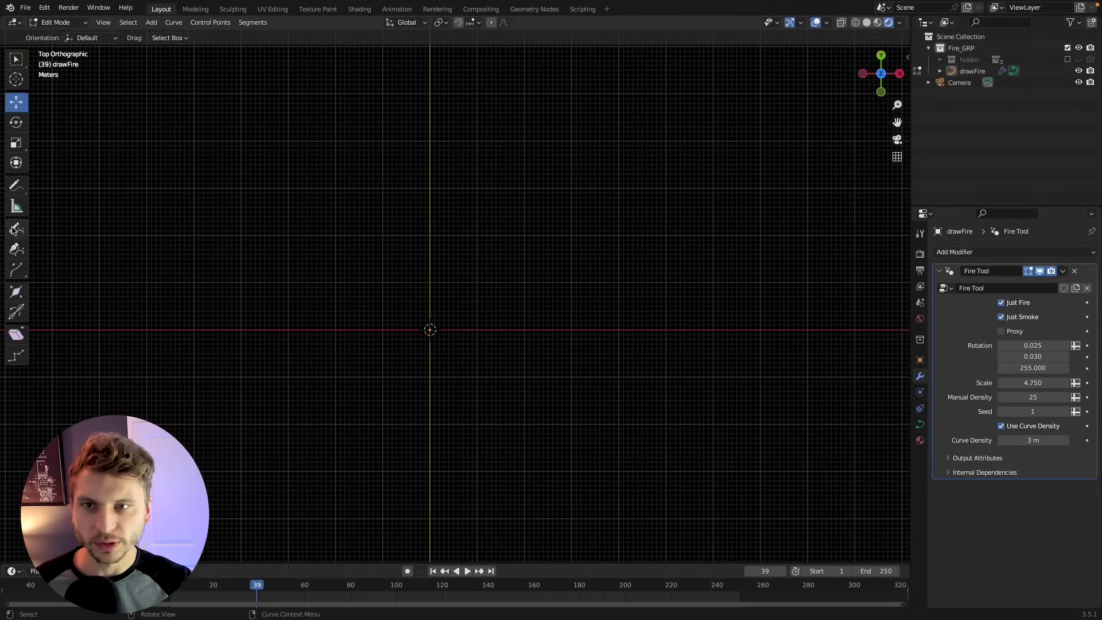
click(13, 229)
mouse_move(231, 374)
mouse_down()
mouse_move(425, 248)
mouse_move(658, 380)
mouse_up()
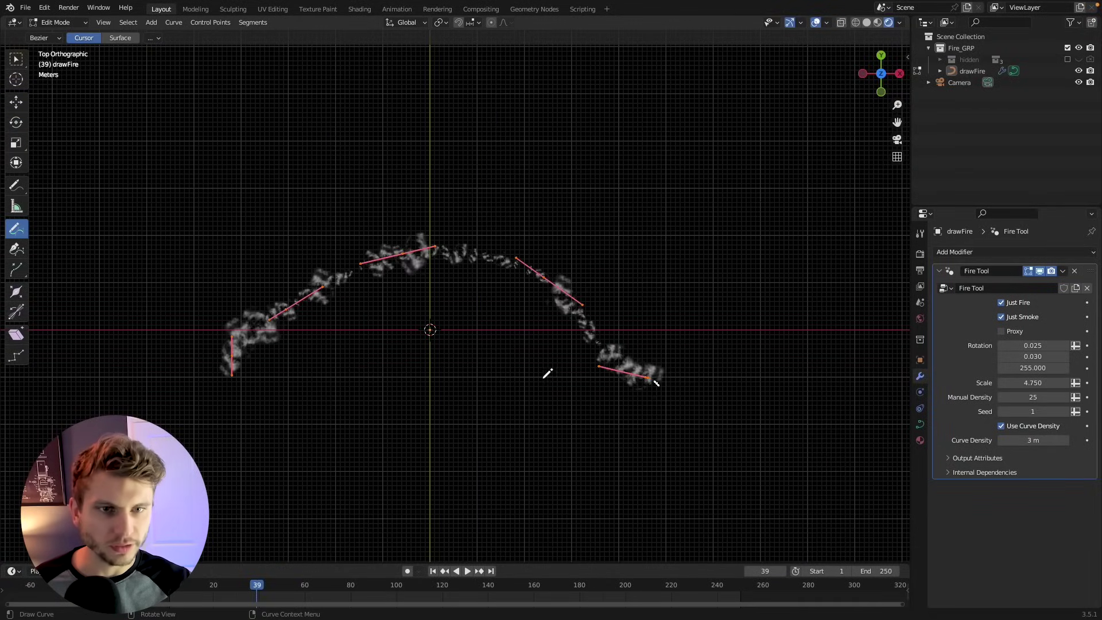
scroll(547, 374, up, 2)
click(1001, 331)
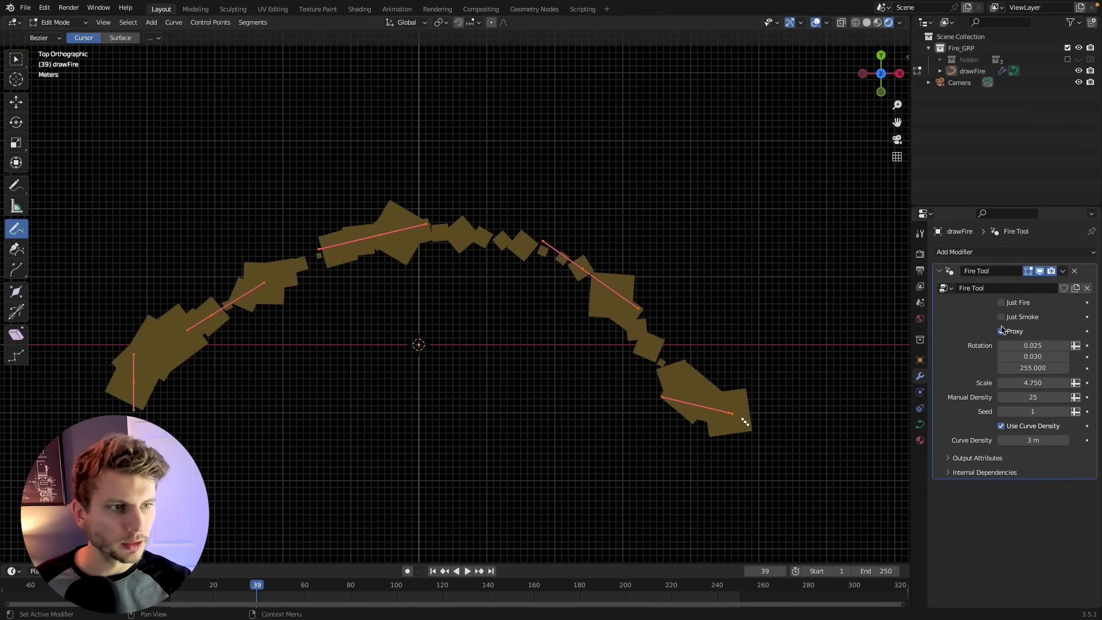
click(1001, 331)
Set the Fire Tool's Z rotation to 22.510, Scale to 7.420 and Manual Density to 200
middle_drag(442, 369, 467, 322)
text(0)
key(Return)
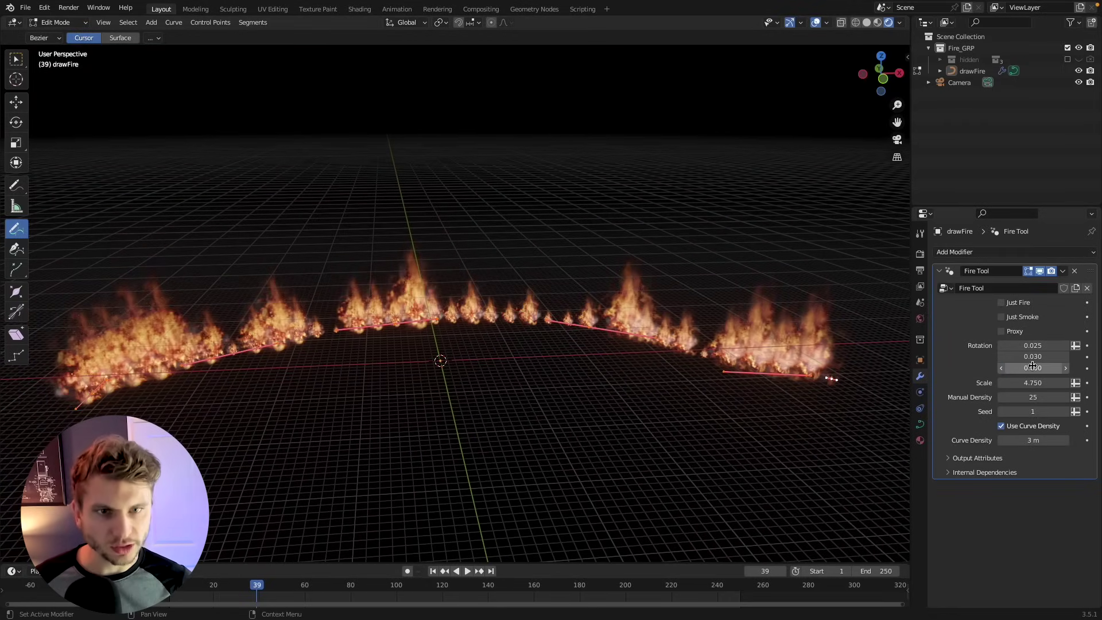
drag(1035, 370, 1089, 370)
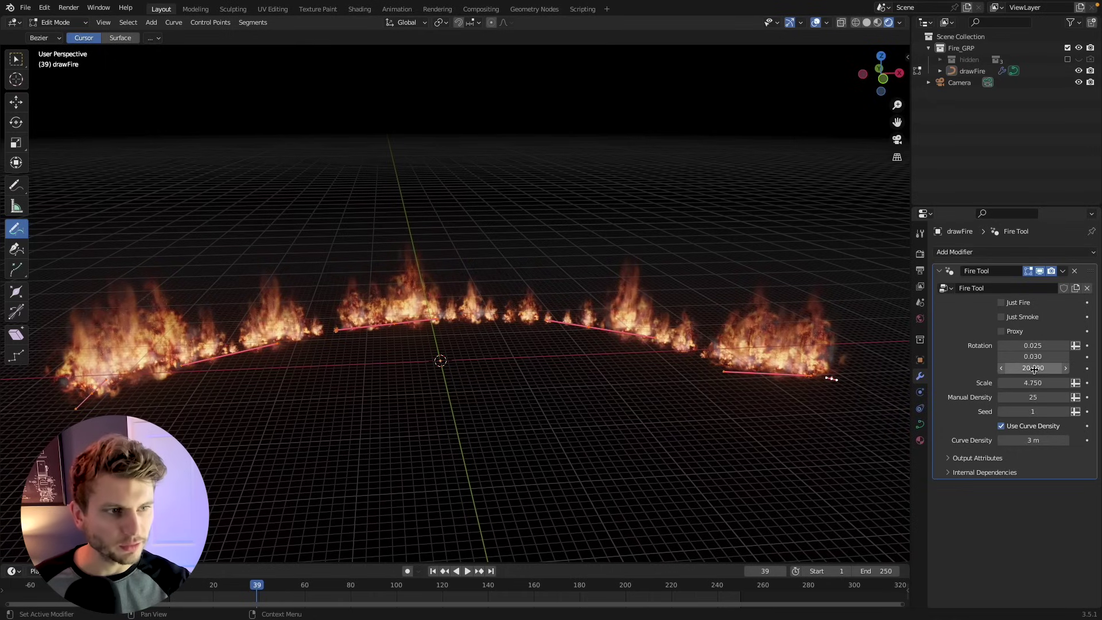
drag(1020, 369, 1053, 397)
Set the Manual Density to 10 and turn off Use Curve Density
click(1017, 396)
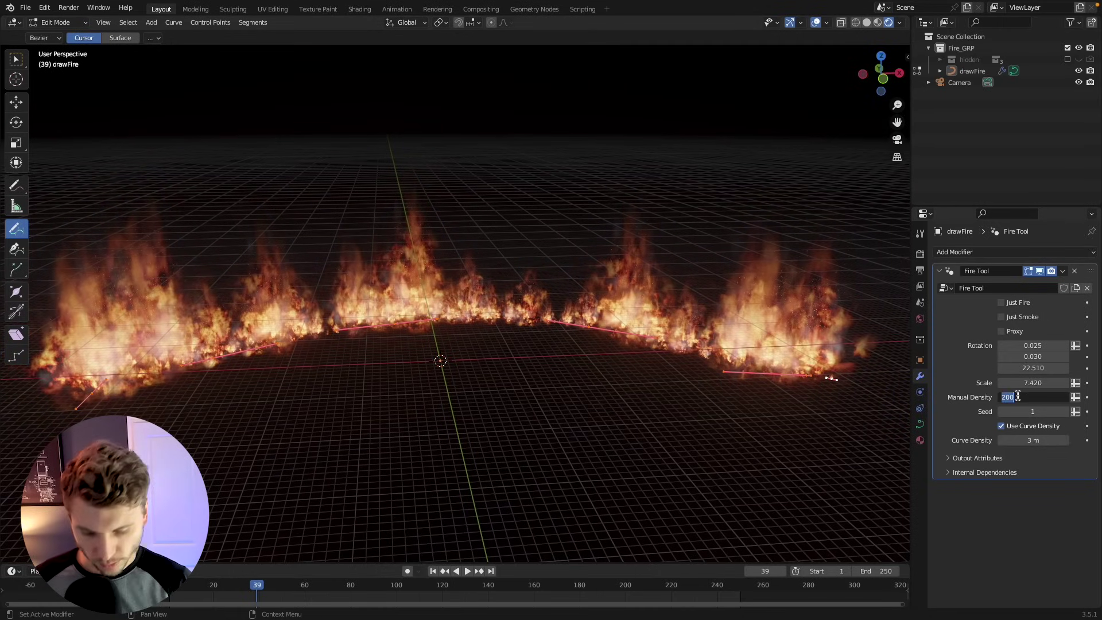
text(10)
key(Return)
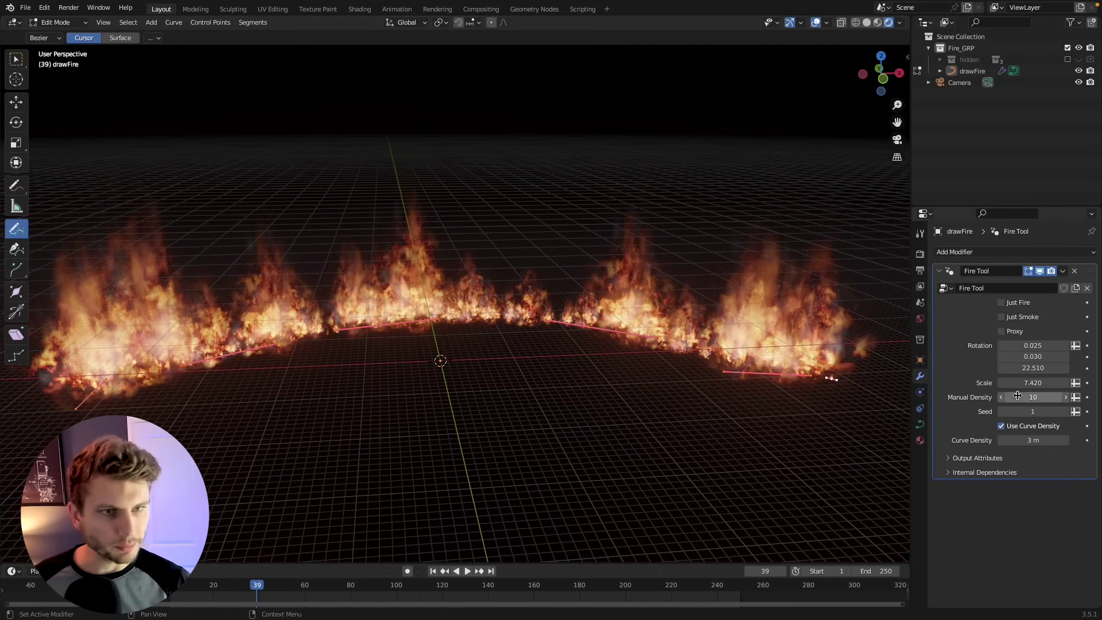
click(1001, 426)
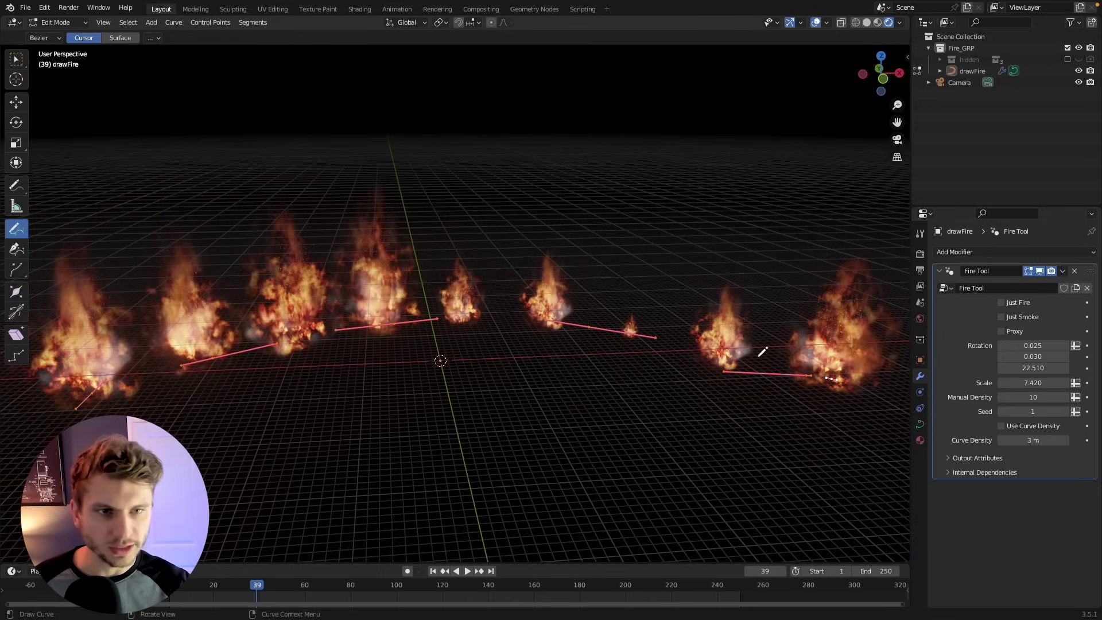
Set the fire's Scale to 9.250 and Manual Density to 25, and turn Use Curve Density on
mouse_move(1019, 383)
mouse_down()
mouse_move(1065, 382)
mouse_move(1040, 396)
mouse_move(1065, 396)
mouse_move(1018, 396)
mouse_move(1028, 396)
mouse_up()
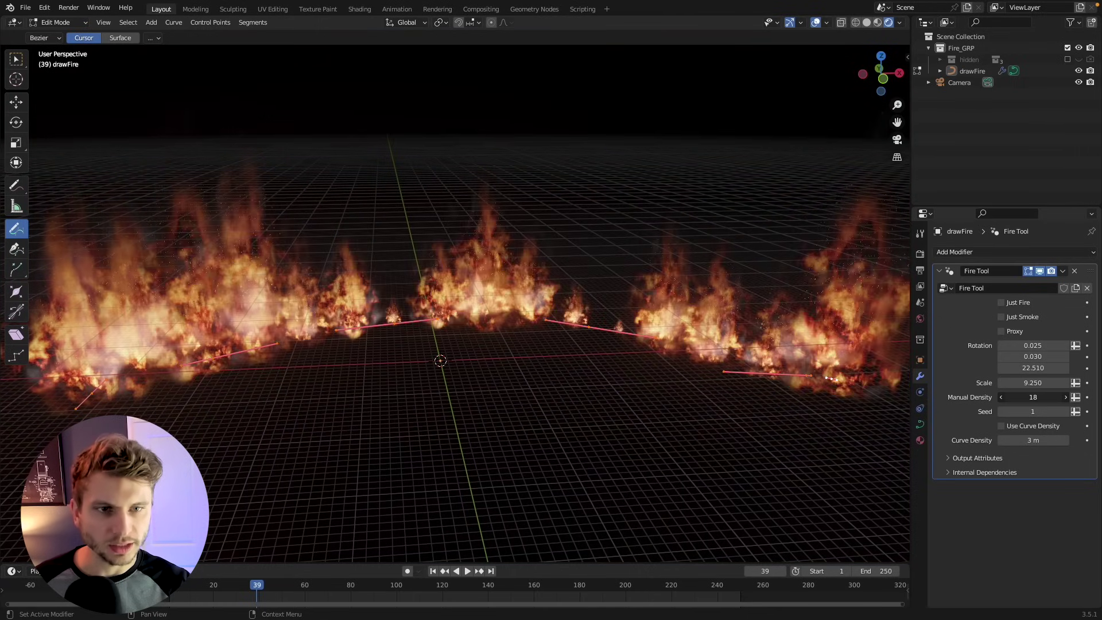
double_click(1033, 398)
text(25)
key(Return)
scroll(824, 391, down, 3)
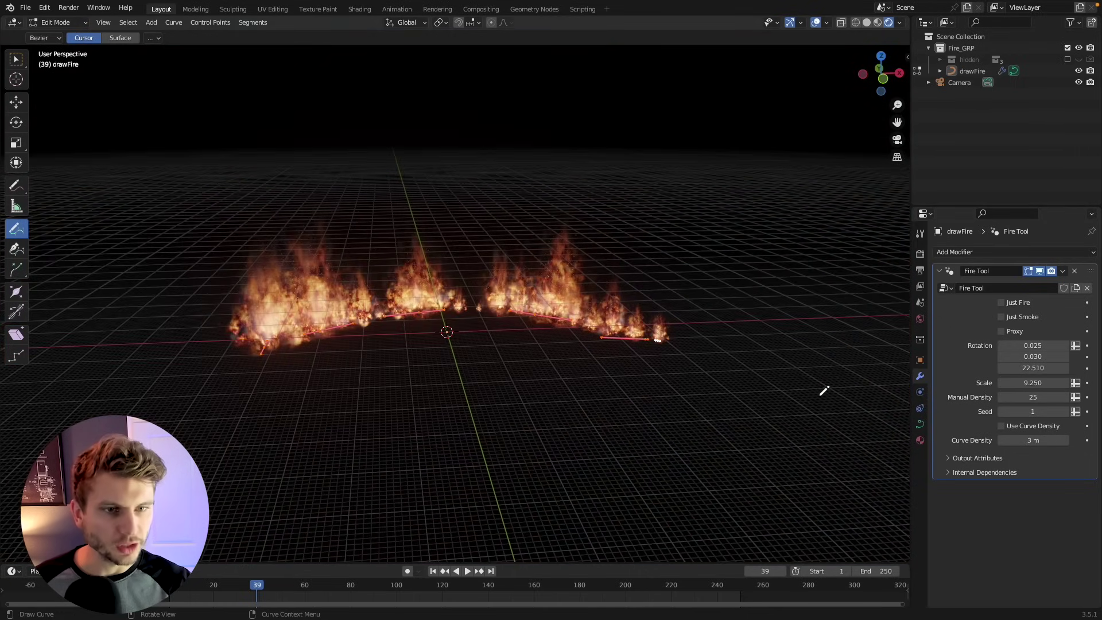
click(1001, 426)
Extend the arching fire curve from its left end, placing the end point up and outward above the grid
key(shift+space)
key(g)
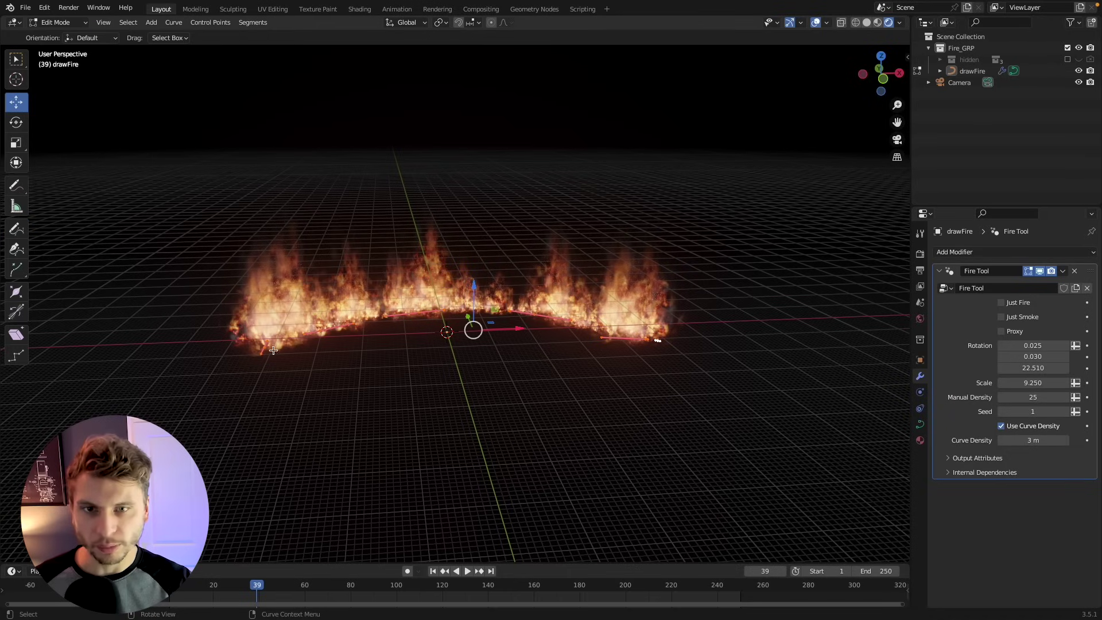
drag(269, 347, 438, 333)
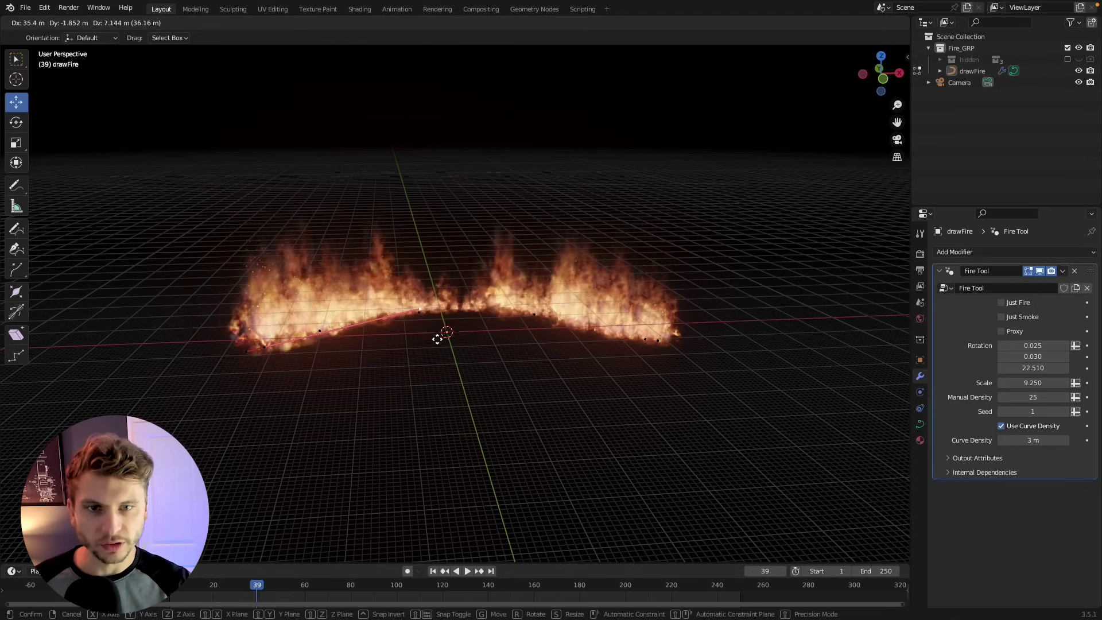
key(g)
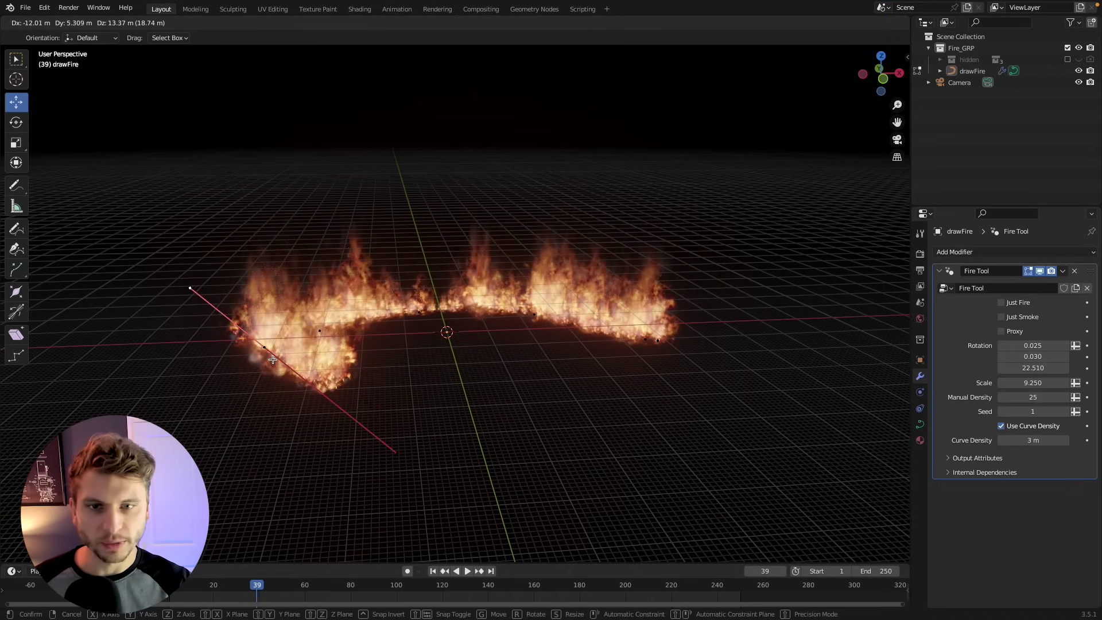
click(104, 219)
scroll(238, 253, down, 2)
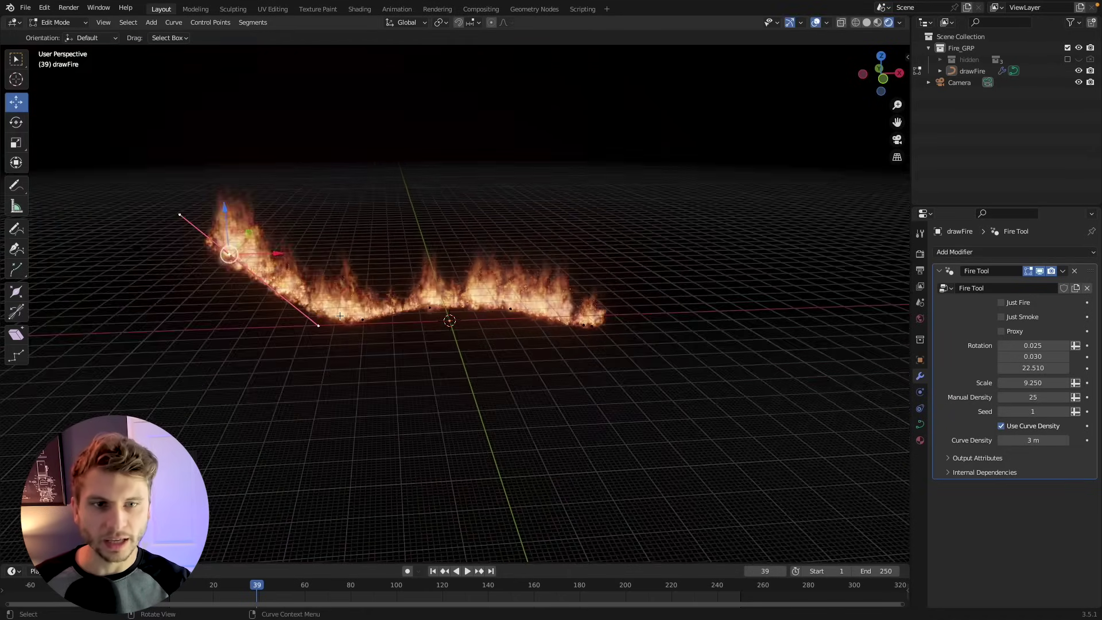
shift+middle_drag(238, 253, 286, 317)
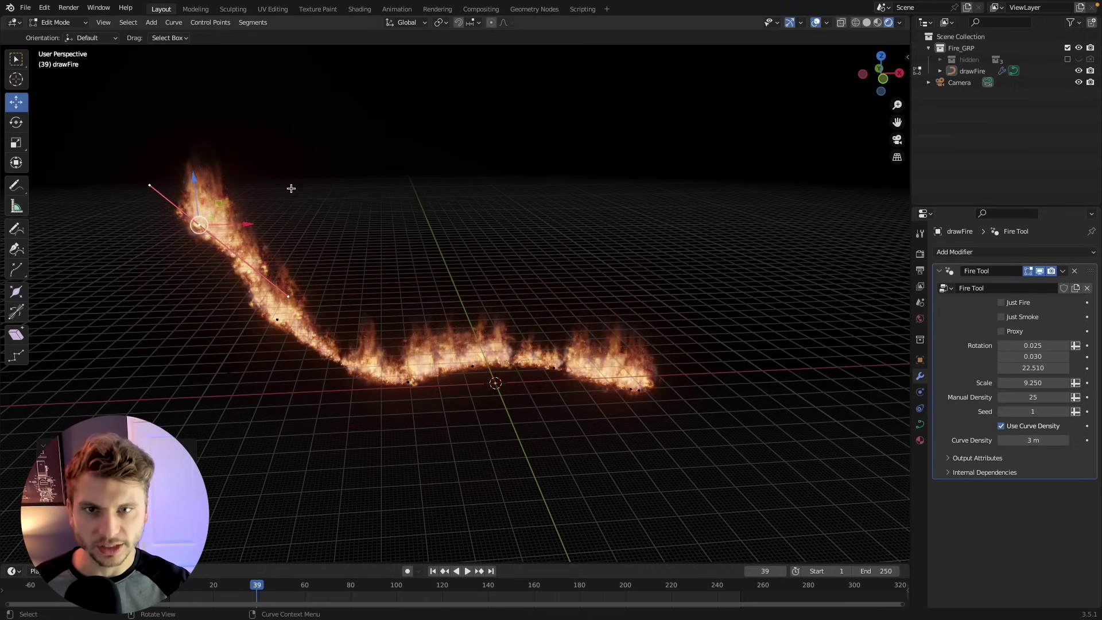
Extend the raised end of the fire curve with more points that loop around toward its opposite end
key(g)
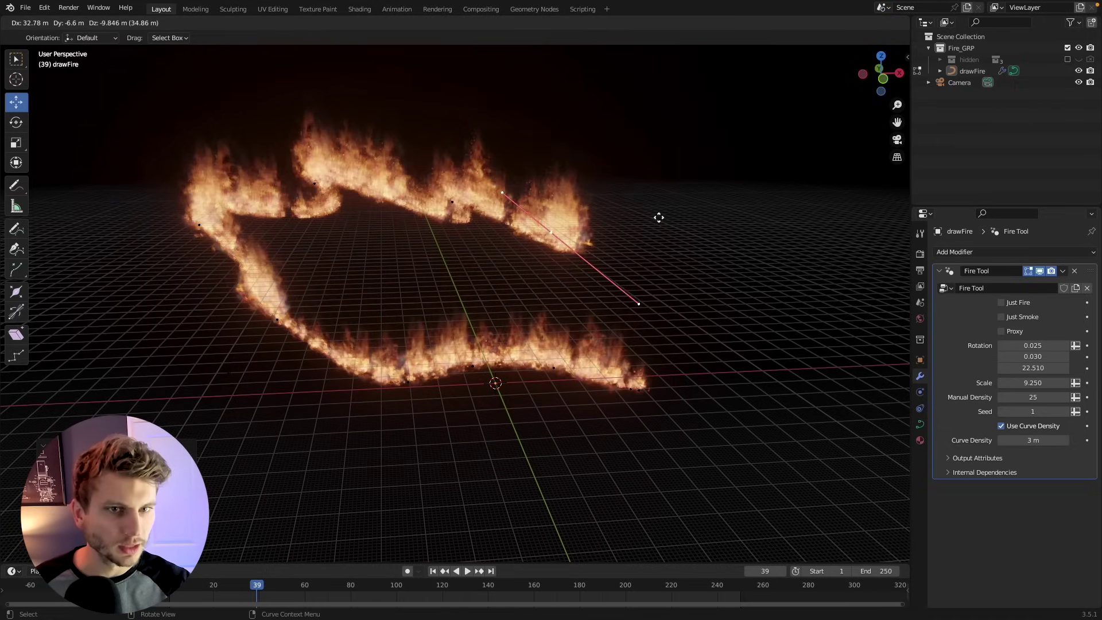
click(763, 302)
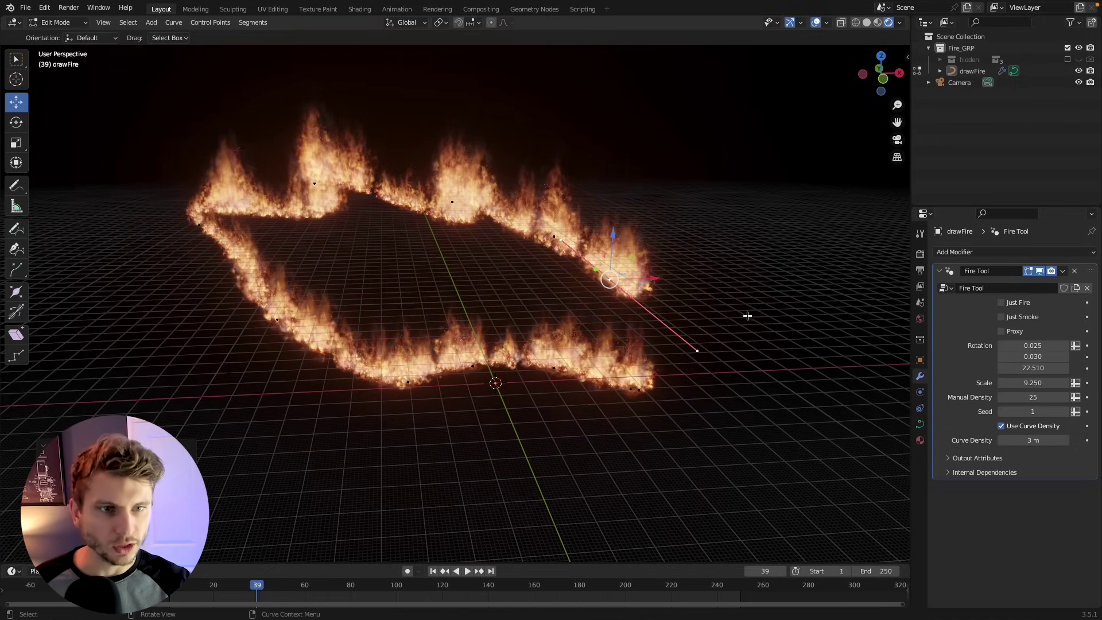
middle_drag(747, 315, 624, 330)
key(g)
click(726, 422)
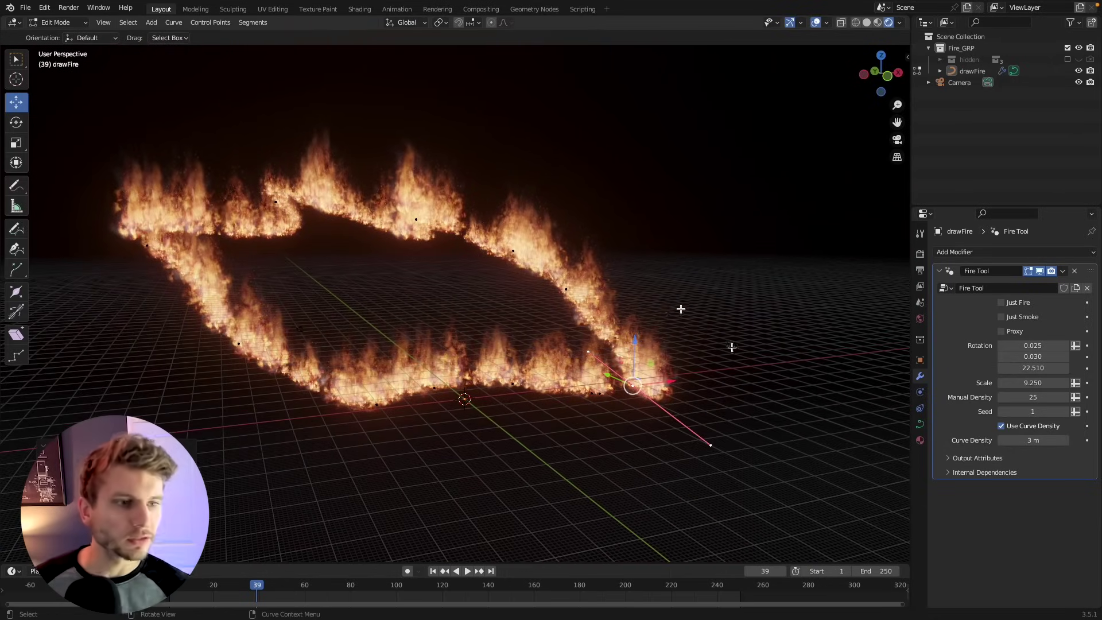
middle_drag(680, 309, 600, 339)
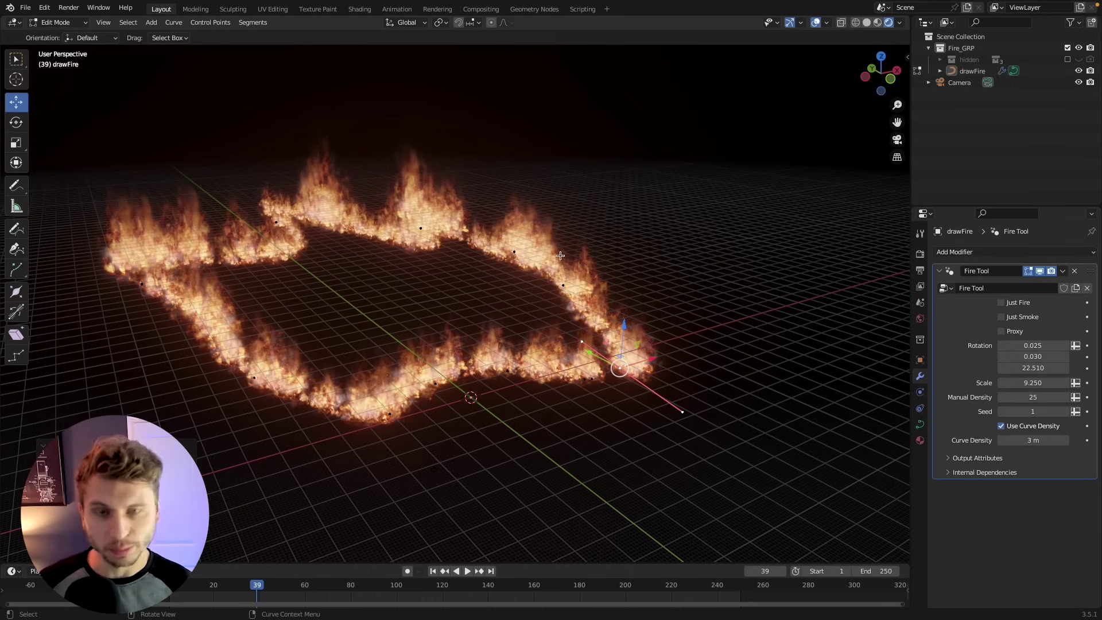
Delete all vertices of the looped fire curve and return to the top view
key(a)
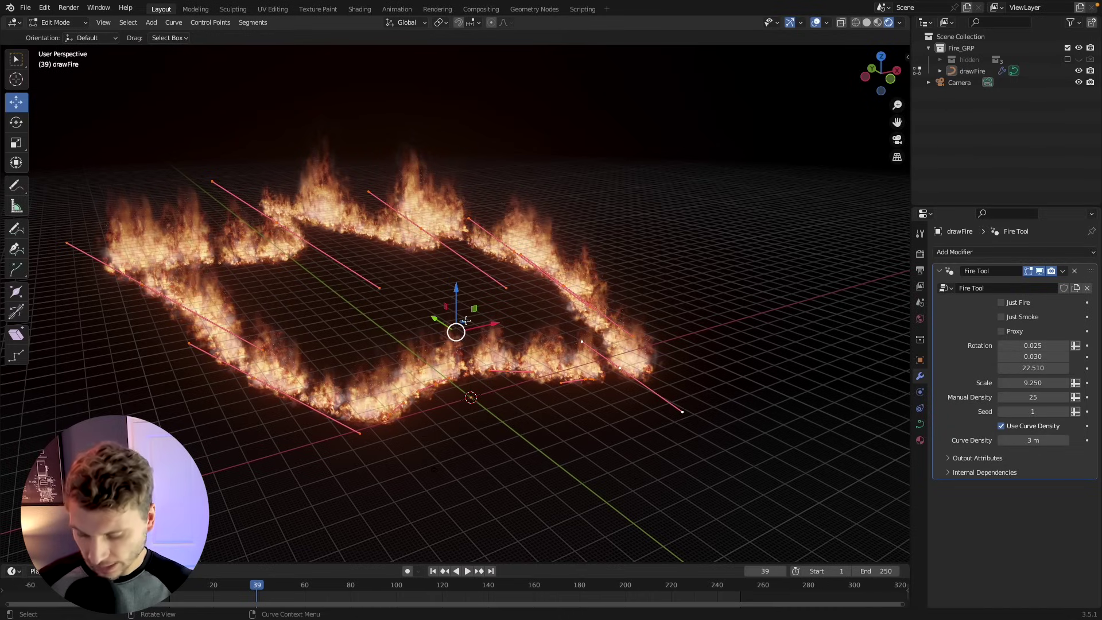
key(x)
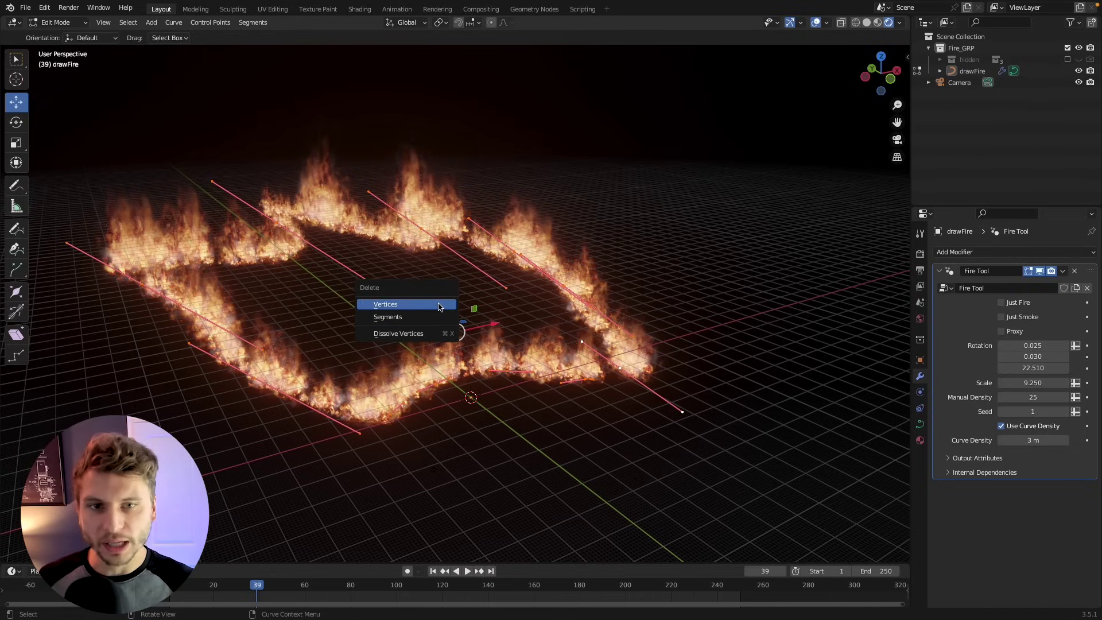
click(438, 306)
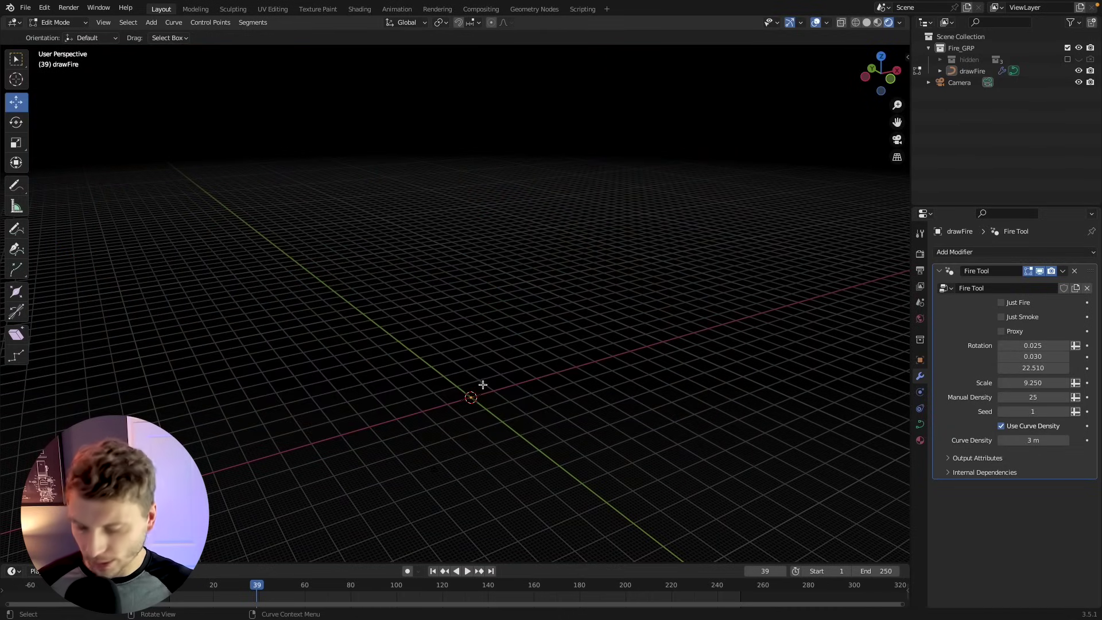
key(KP_7)
scroll(469, 250, up, 2)
shift+middle_drag(441, 263, 426, 228)
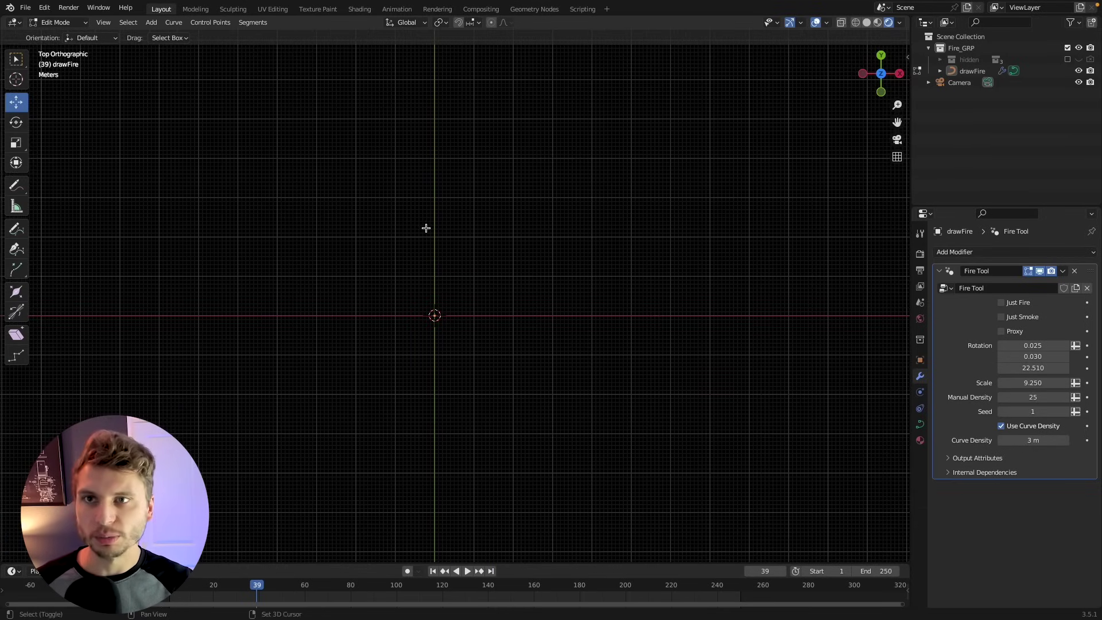
Start a new file without saving the changes to drawFire.blend
click(25, 8)
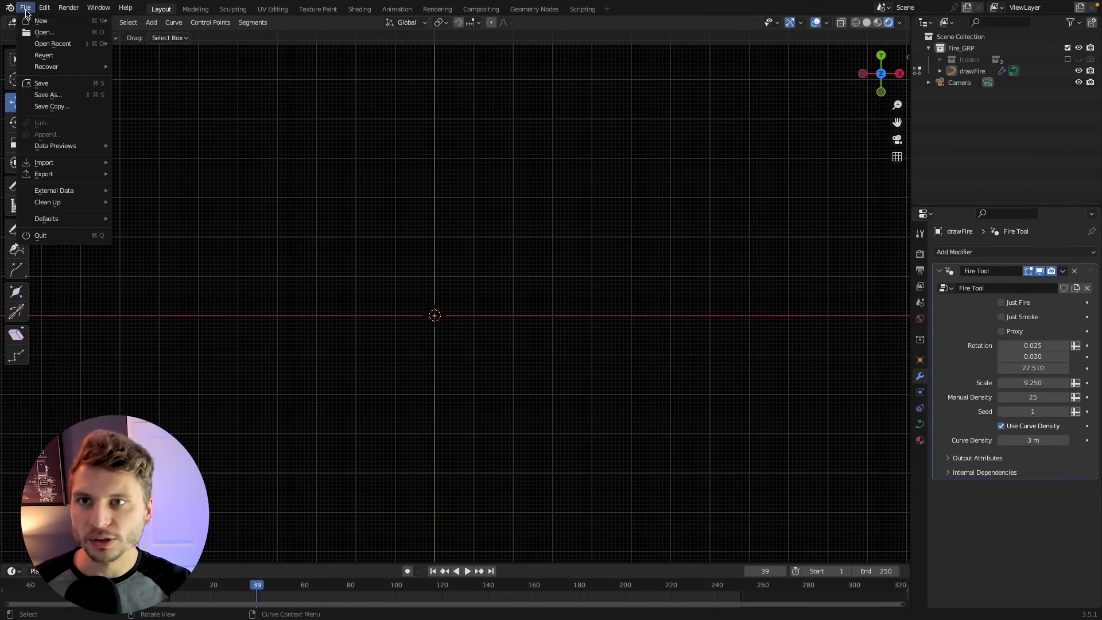
mouse_move(33, 22)
click(171, 23)
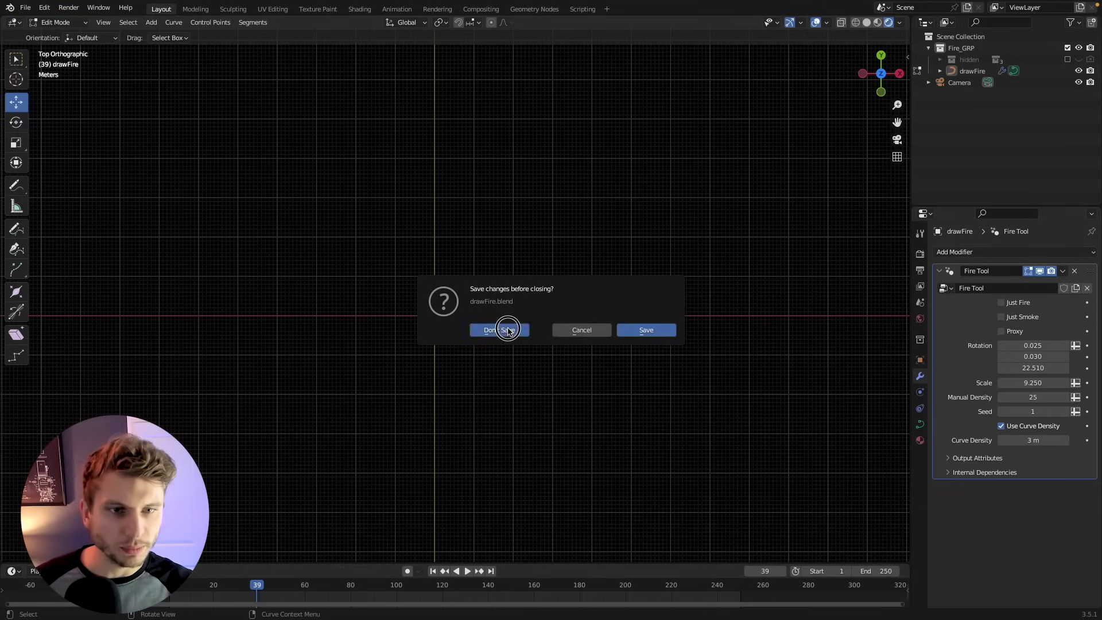
click(508, 330)
Delete all objects of the default scene and switch to the top view
key(a)
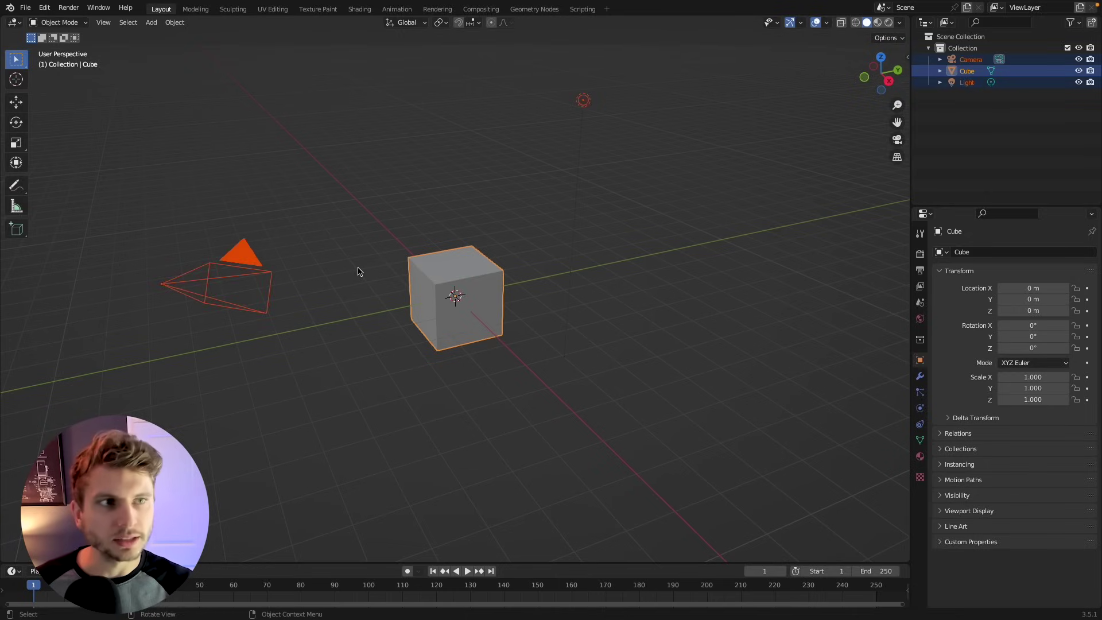
key(Delete)
key(KP_7)
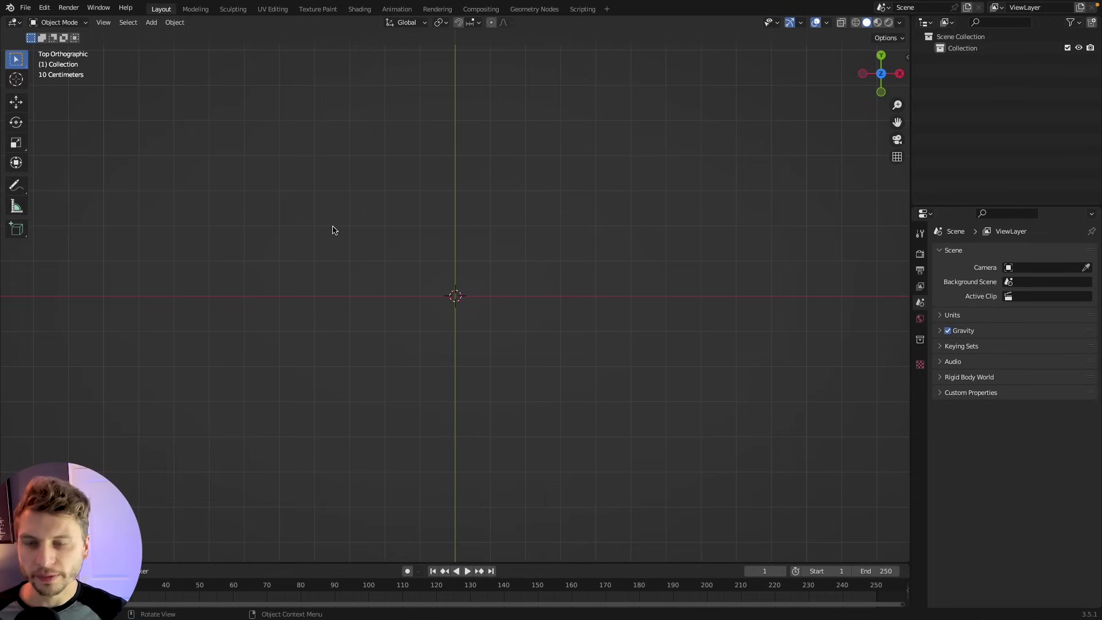
Add a Bezier curve at the world origin
key(shift+a)
mouse_move(320, 239)
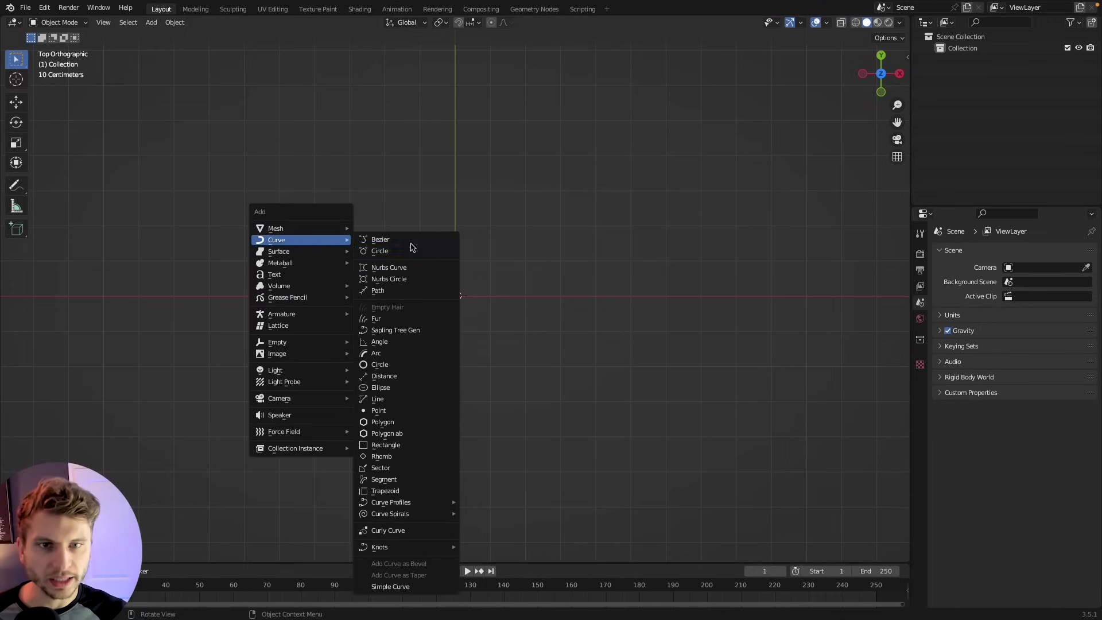
click(406, 242)
scroll(531, 339, up, 5)
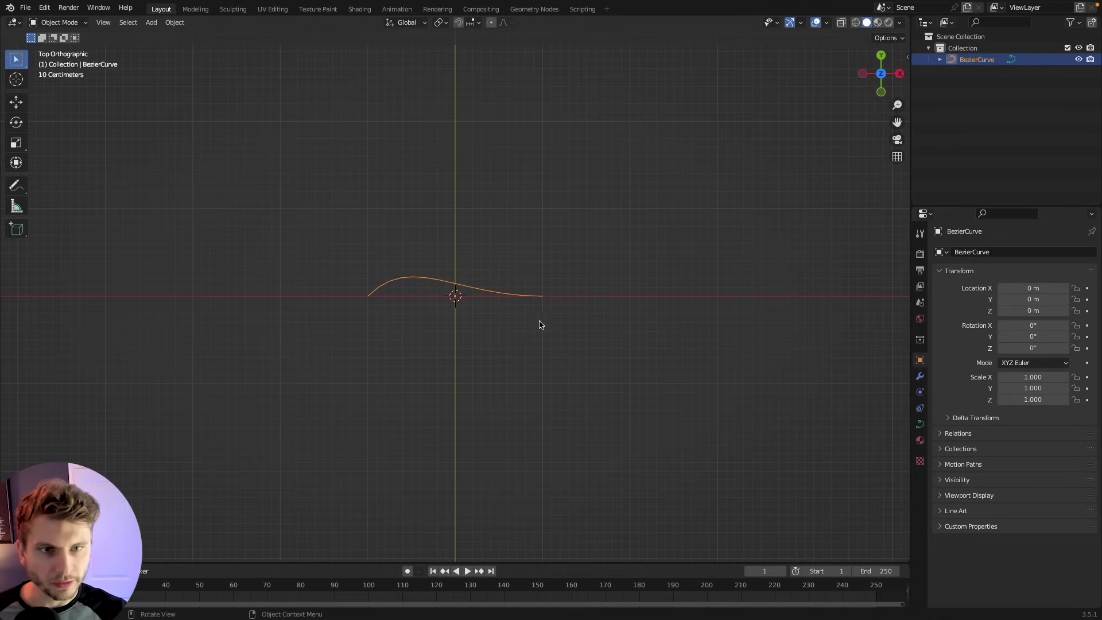
Shape the curve into a wide, shallow arch by rotating its right control point about 28° and moving both ends outward
key(Tab)
key(r)
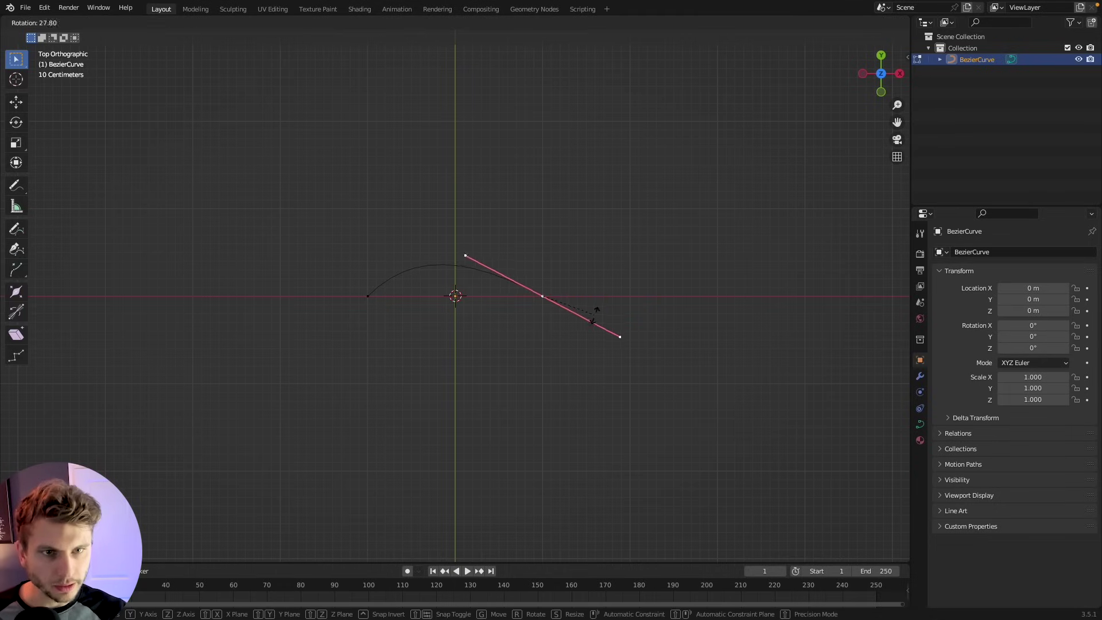
click(597, 319)
key(g)
click(668, 309)
click(368, 291)
key(g)
click(266, 287)
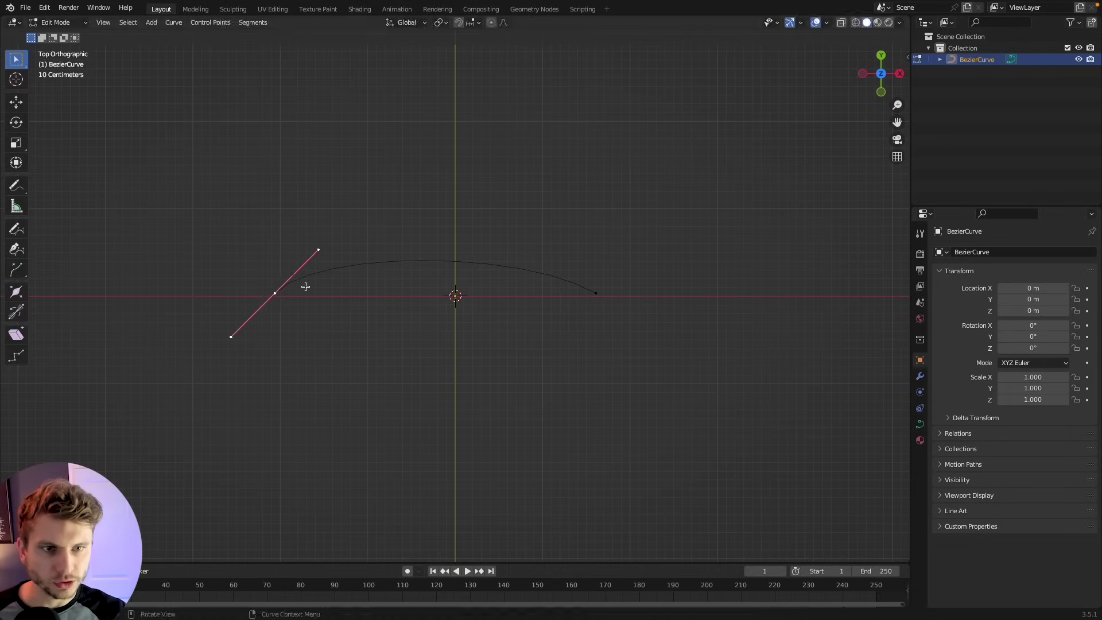
click(618, 293)
key(Tab)
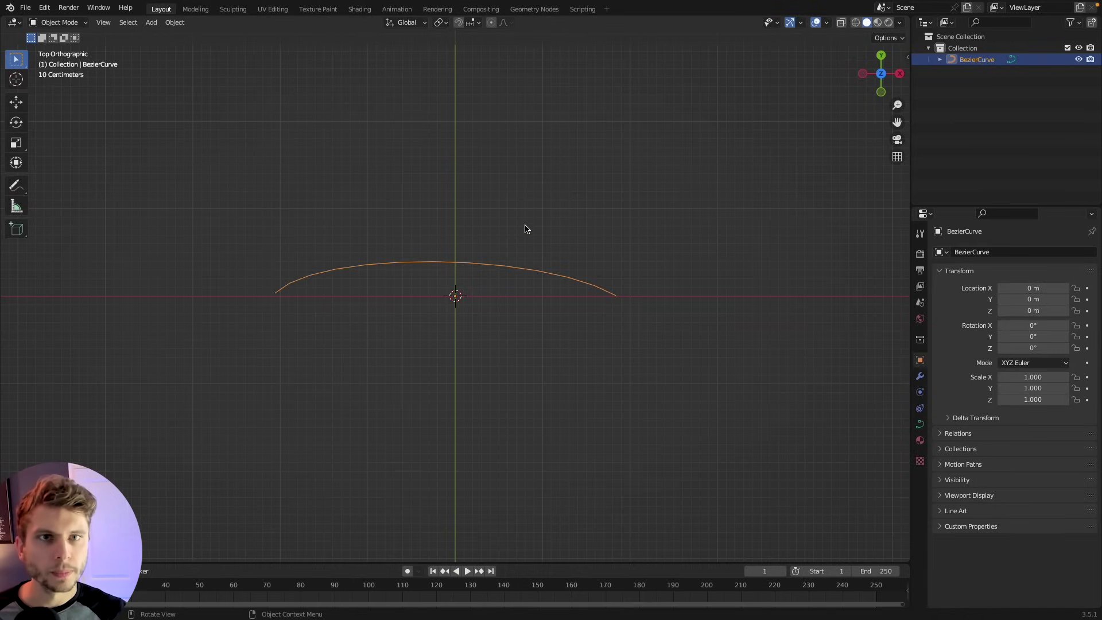
Create a node tree for the curve in the Geometry Nodes workspace, and replace the spreadsheet with a wider viewport seen from the top
click(533, 9)
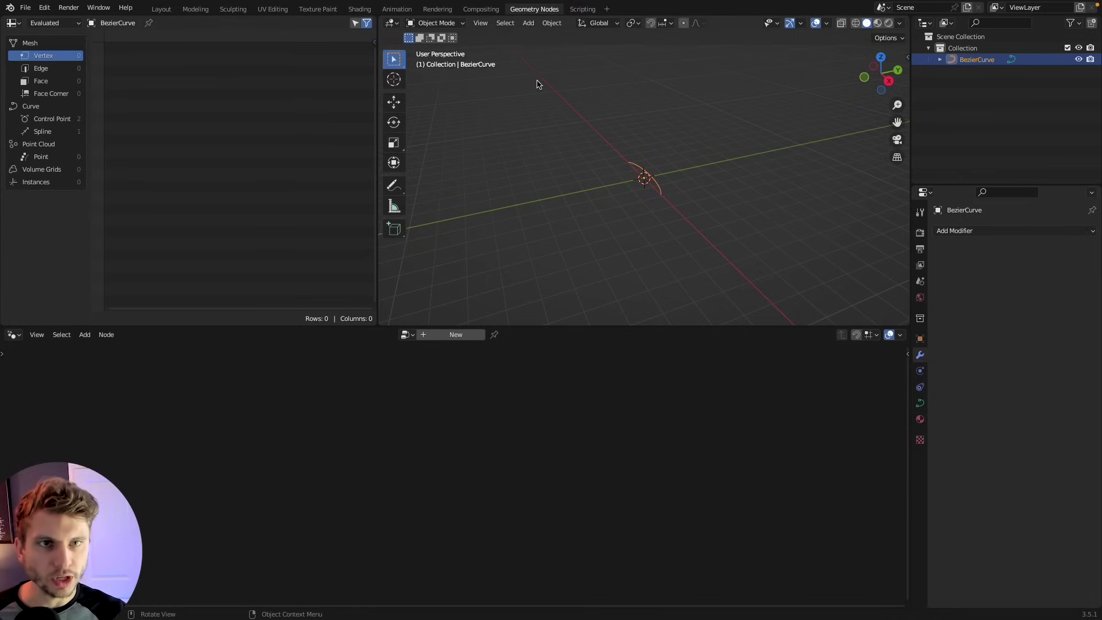
click(457, 335)
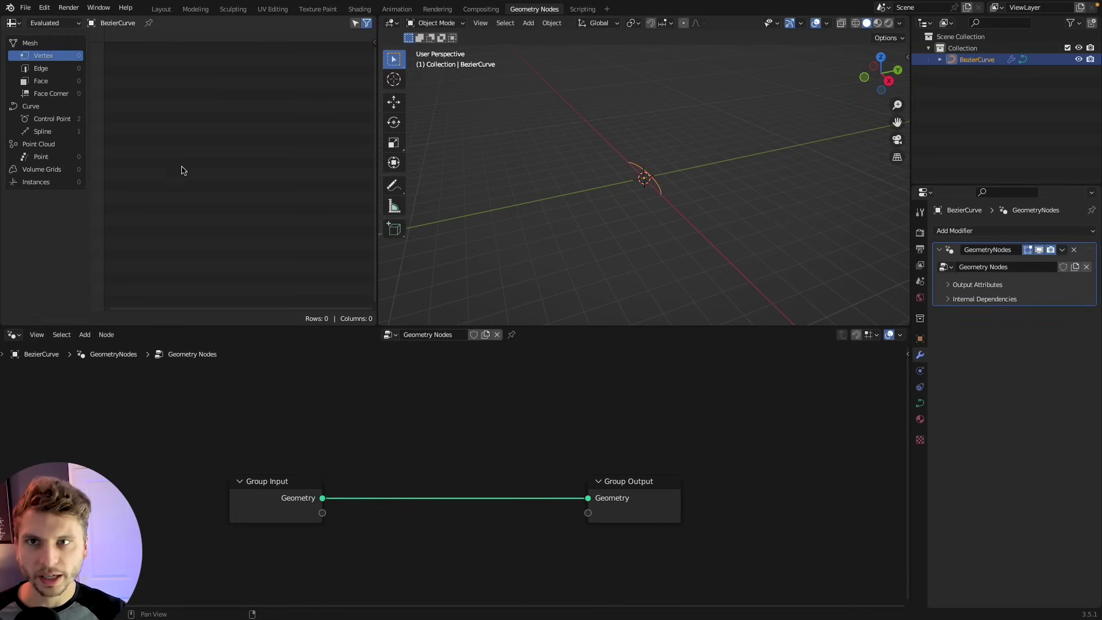
drag(381, 17, 350, 20)
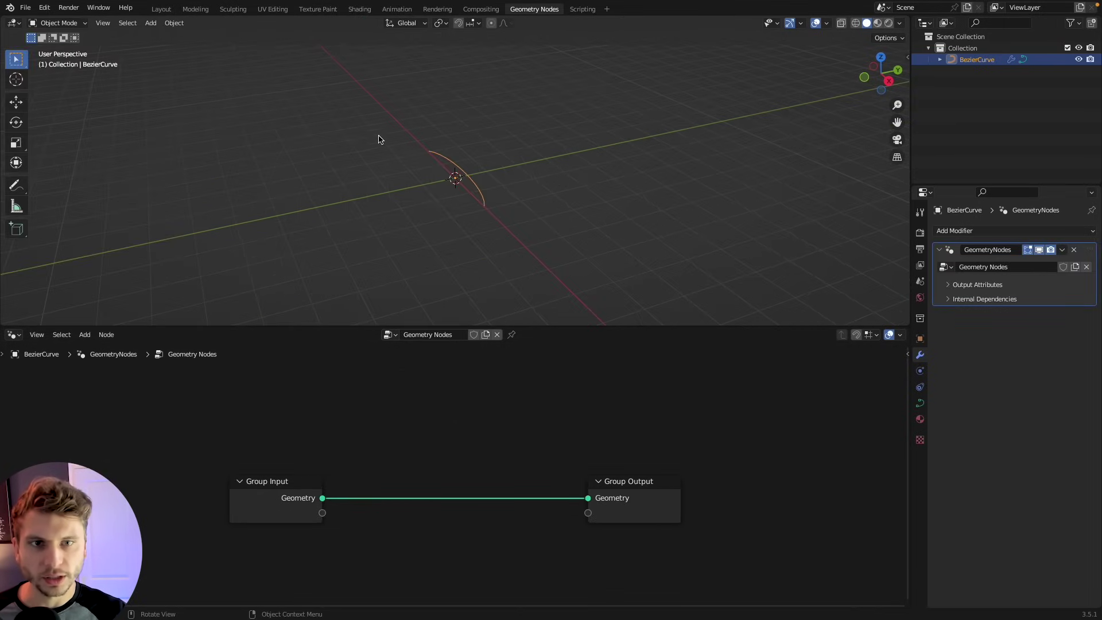
key(grave)
click(465, 104)
scroll(482, 199, up, 1)
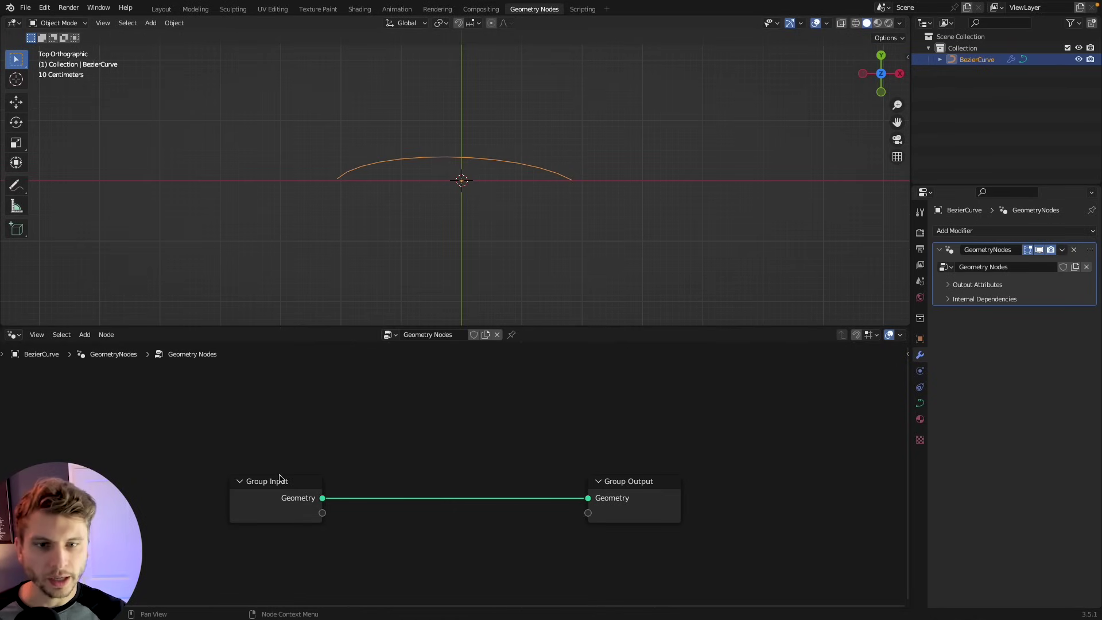
Spread the Group Input and Group Output nodes apart and insert a Curve to Points node on the link between them
drag(266, 492, 197, 469)
drag(618, 479, 682, 464)
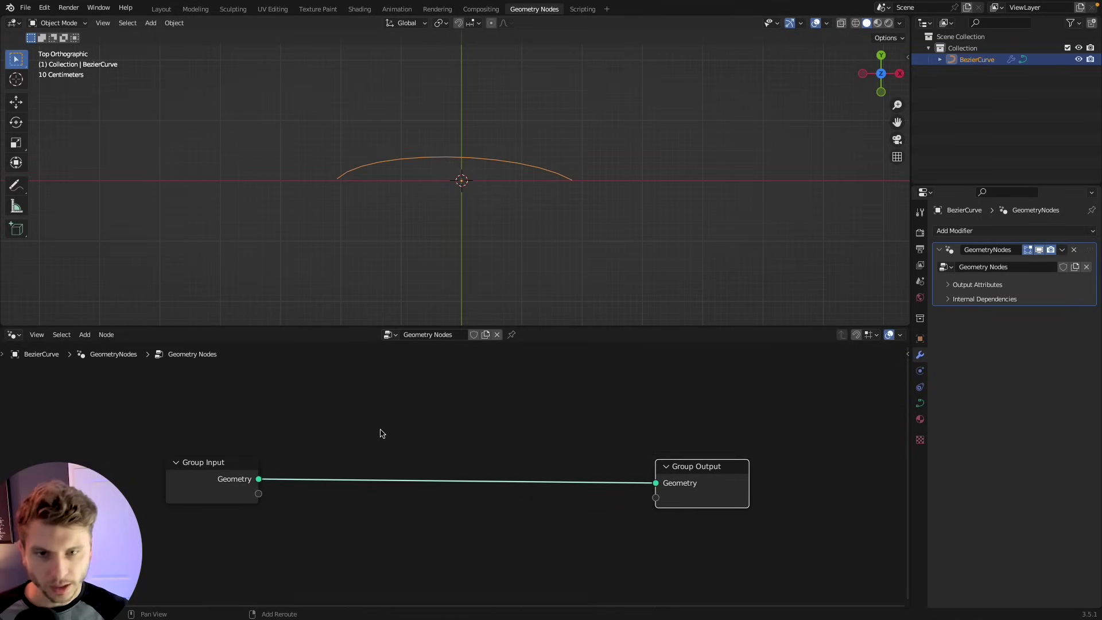
key(shift+a)
text(curve)
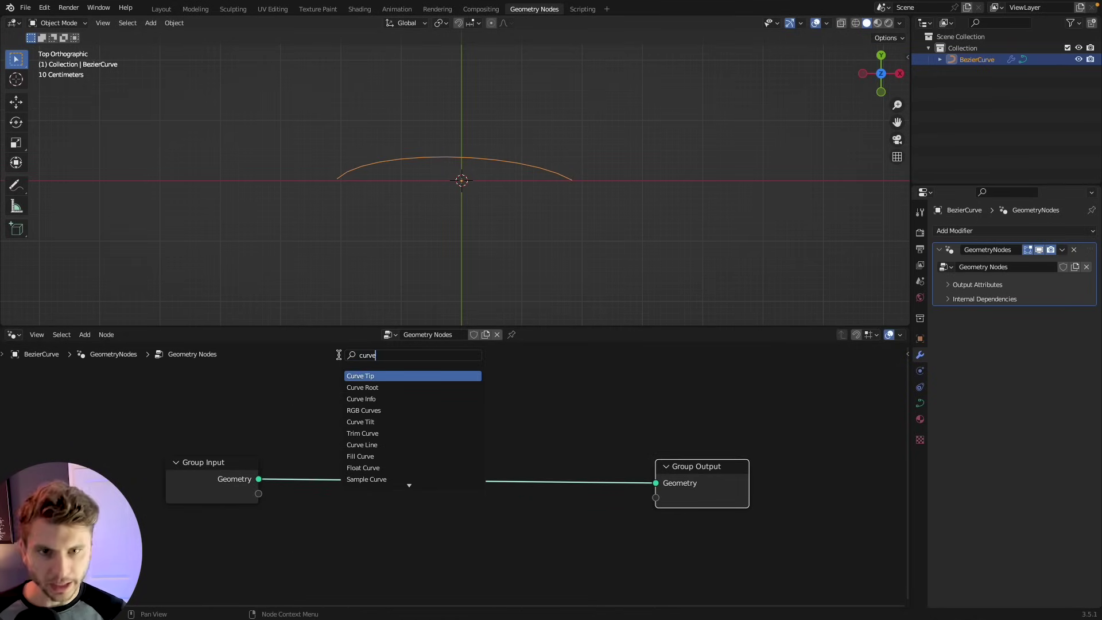
text( to)
click(368, 387)
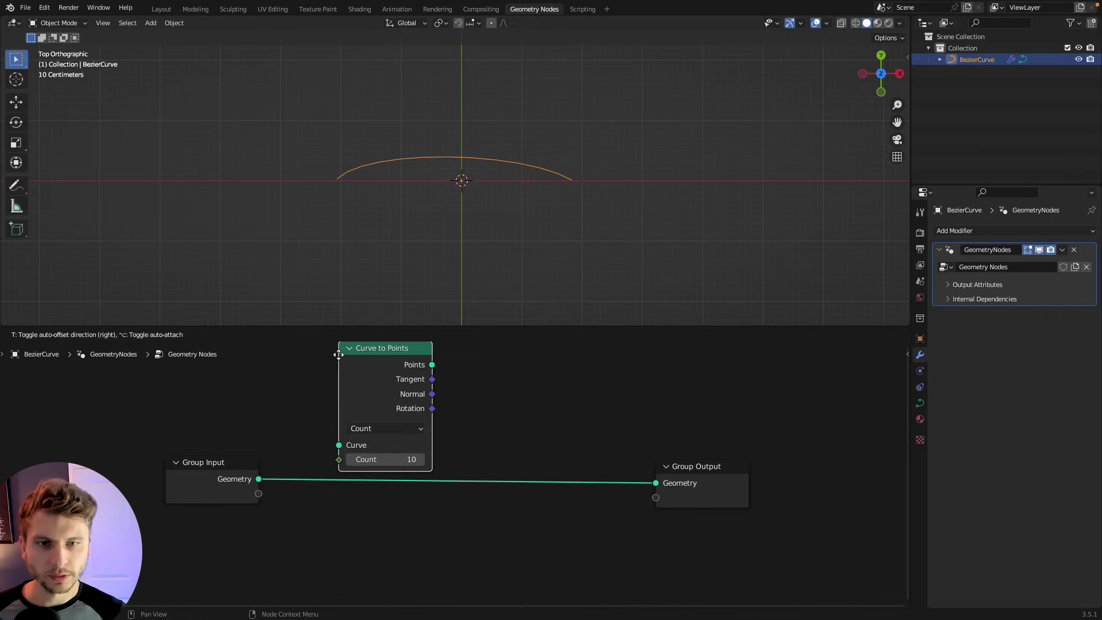
click(335, 367)
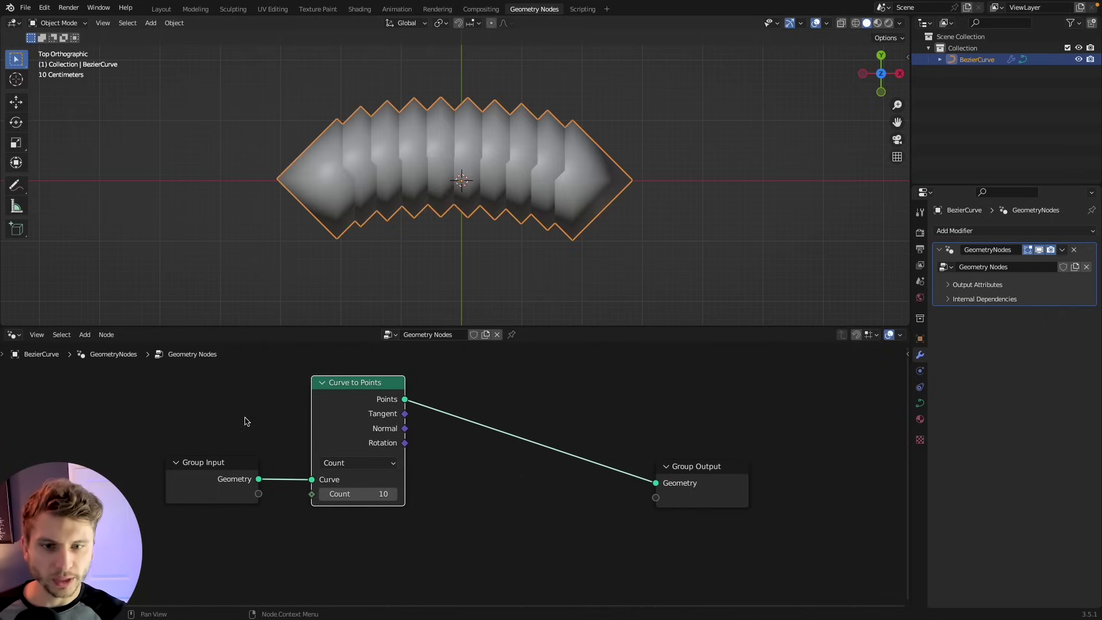
Space the Group Input, Curve to Points and Group Output nodes further apart, keeping Curve to Points in Count mode
drag(192, 493, 120, 488)
drag(358, 417, 315, 410)
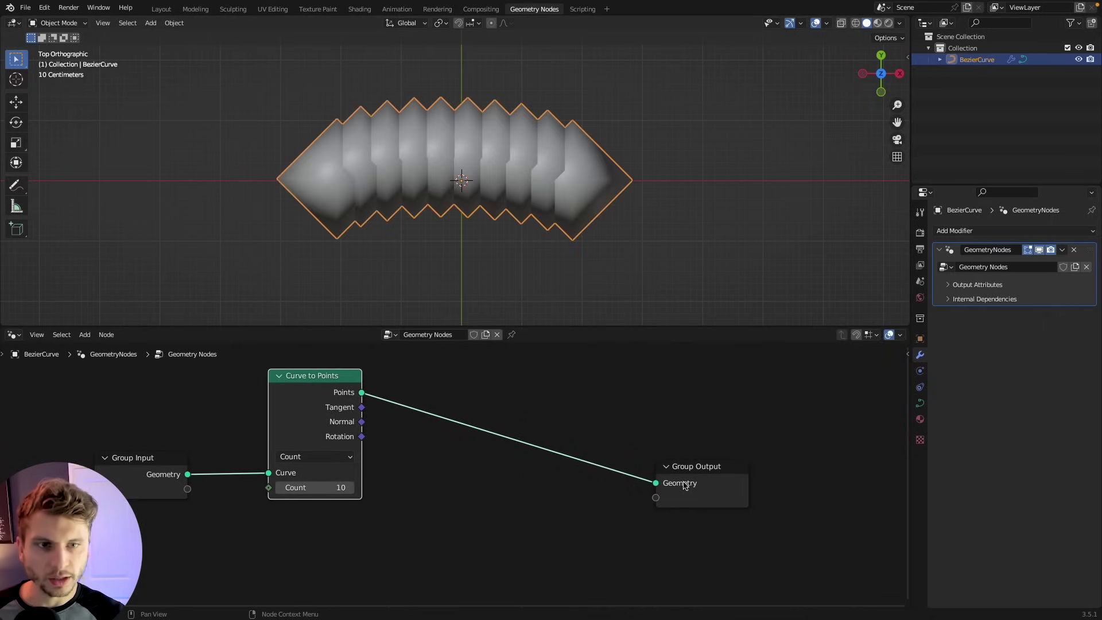
drag(684, 485, 742, 457)
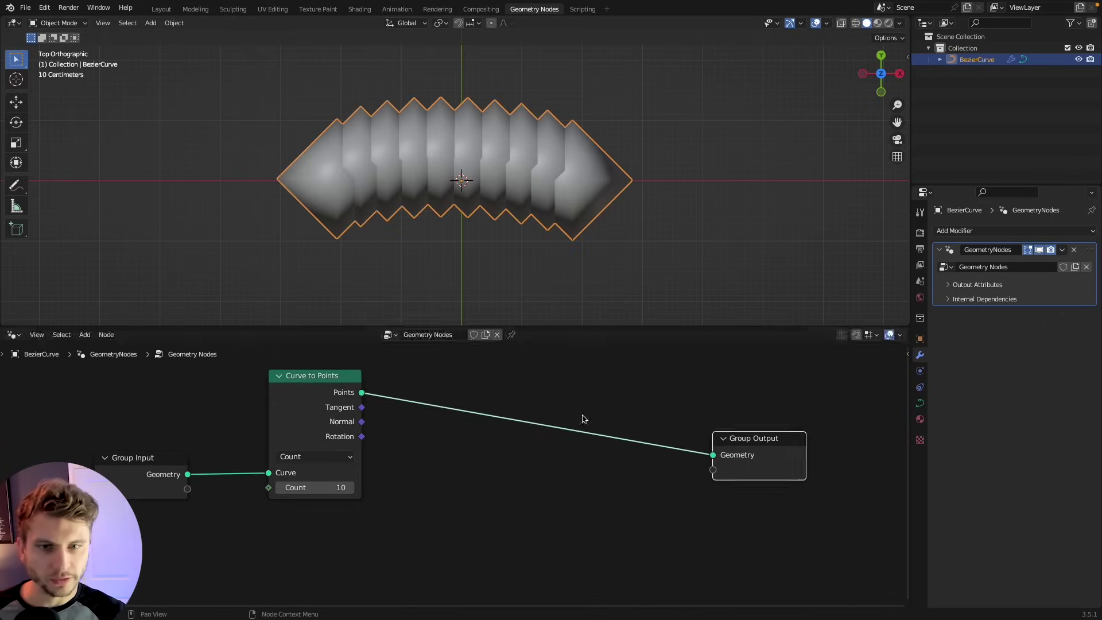
drag(309, 408, 296, 396)
scroll(323, 492, down, 3)
drag(204, 479, 153, 486)
drag(329, 418, 308, 404)
click(306, 437)
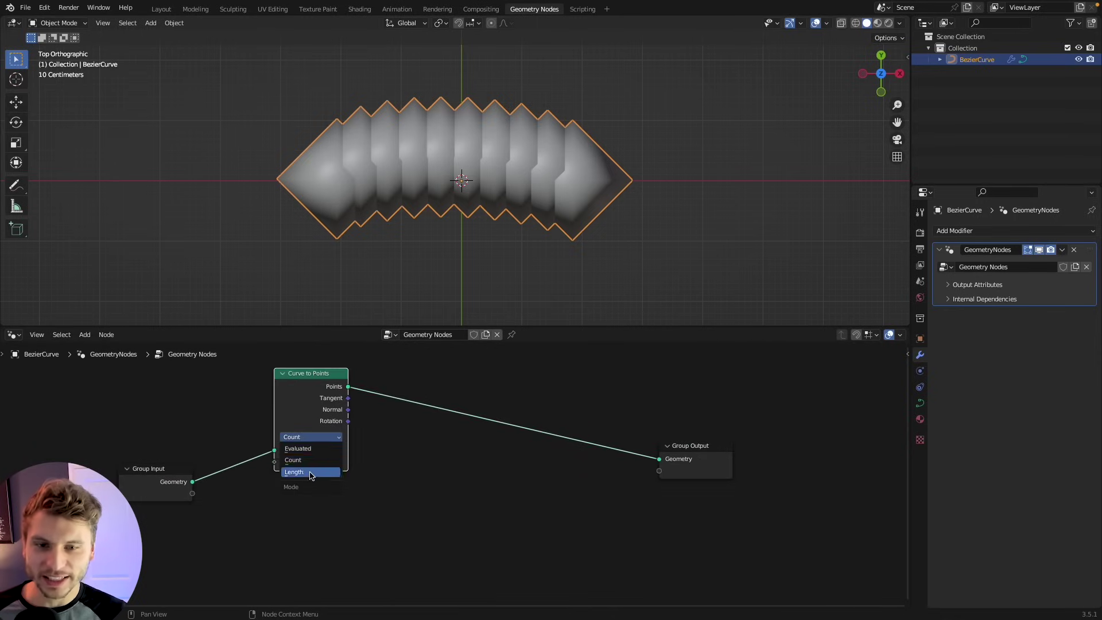
click(293, 460)
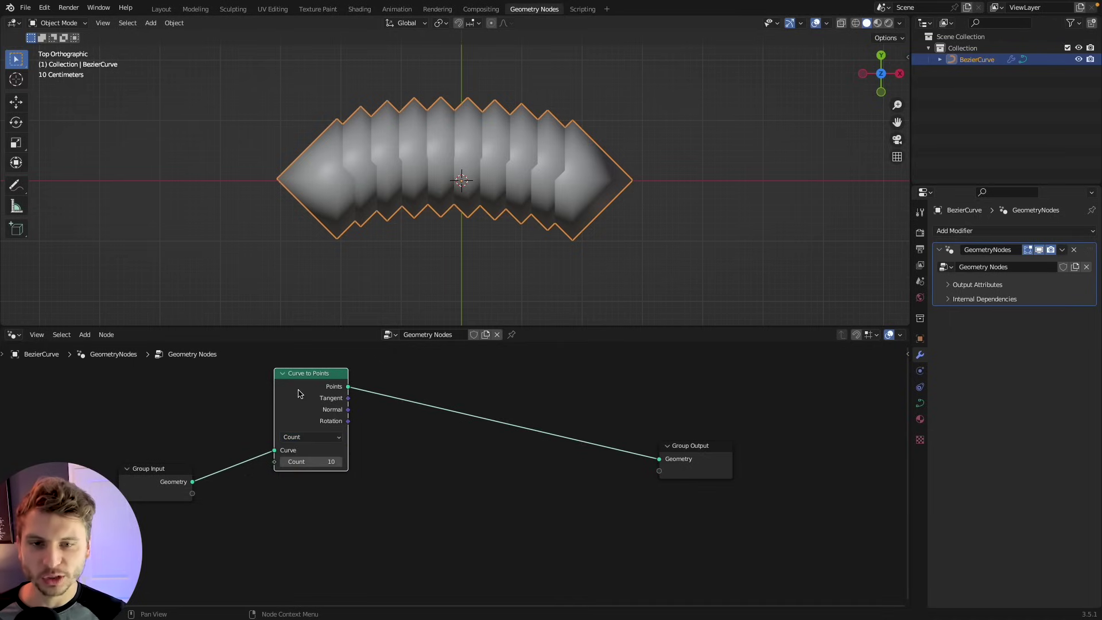
Stretch the curve in Edit Mode by moving its right end about 4.9 m outward and its left end outward as well
key(Tab)
scroll(501, 206, down, 2)
key(g)
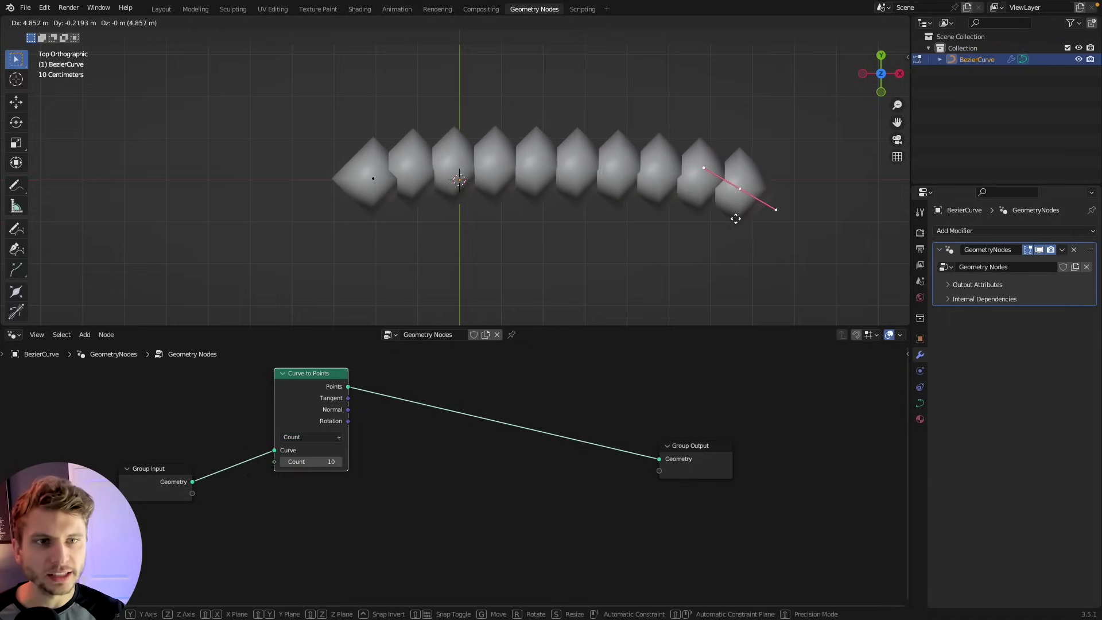
click(736, 218)
drag(373, 191, 242, 198)
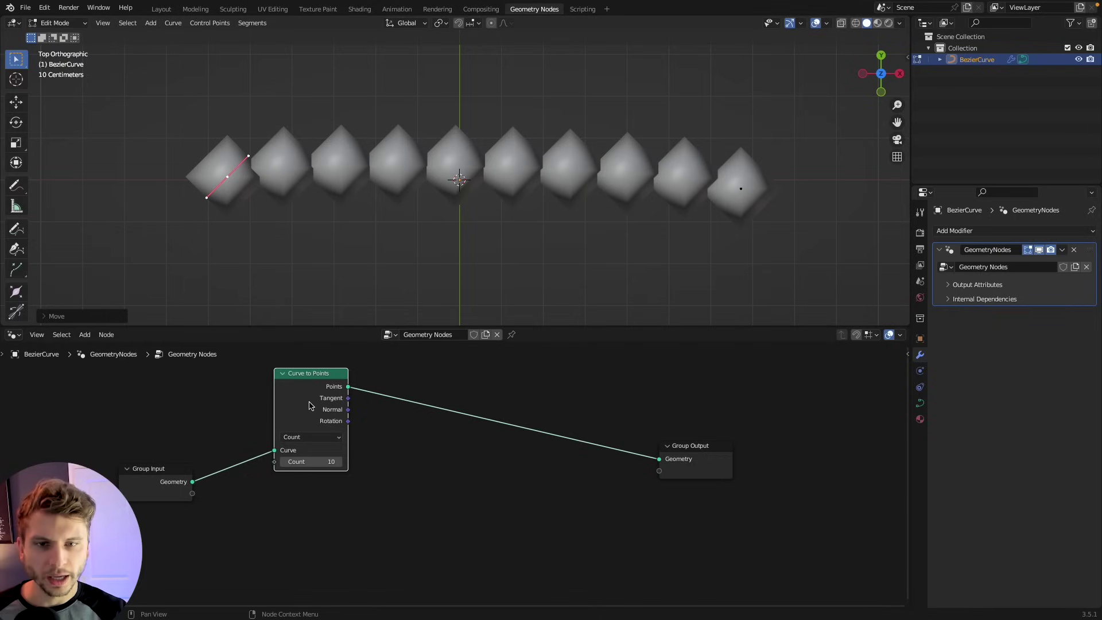
Set the Curve to Points Count to 6, and switch the node to Length mode with a length of 1.33 m
drag(310, 401, 308, 403)
mouse_move(305, 463)
mouse_down()
mouse_move(267, 463)
mouse_move(307, 463)
mouse_up()
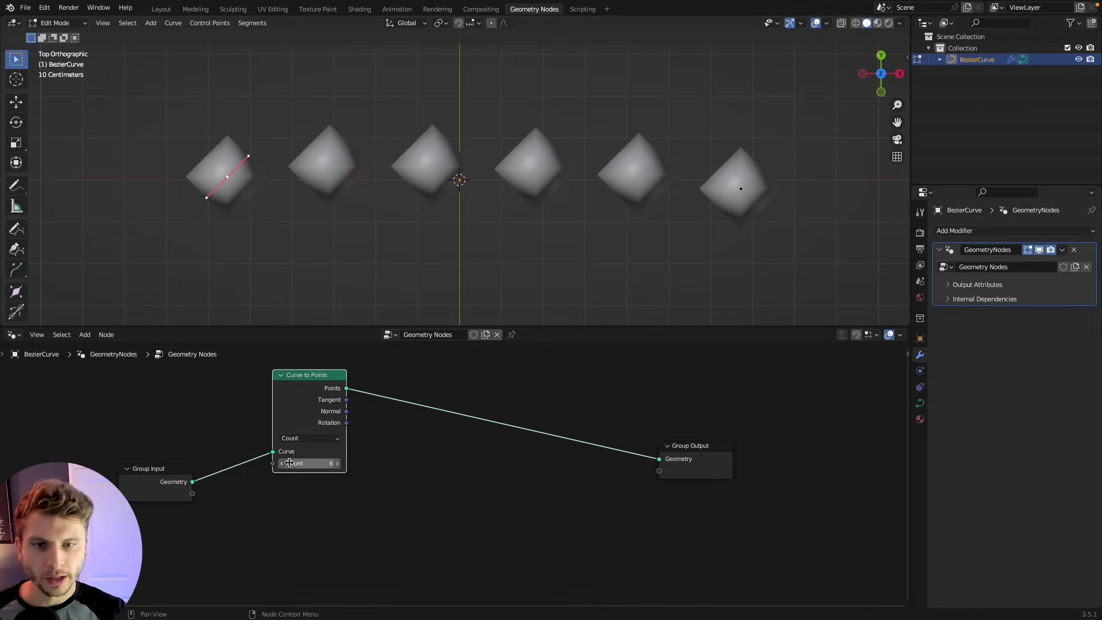
click(304, 438)
click(303, 473)
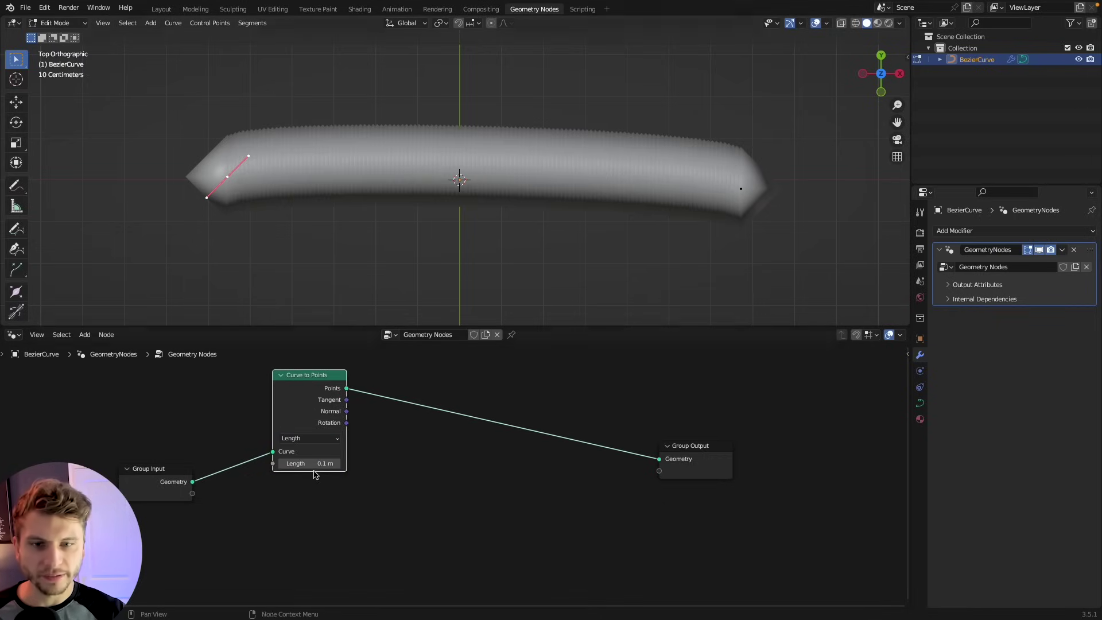
drag(309, 463, 361, 463)
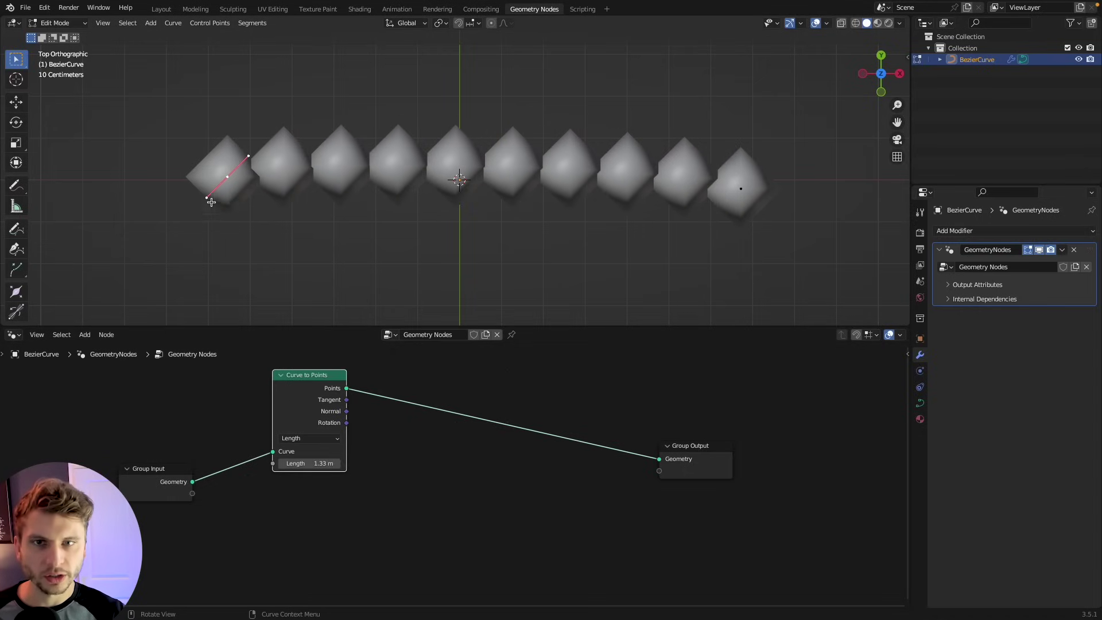
Extrude three more points from the curve's left end, continuing it outward and hooking it downward and back inward
scroll(324, 181, down, 4)
key(g)
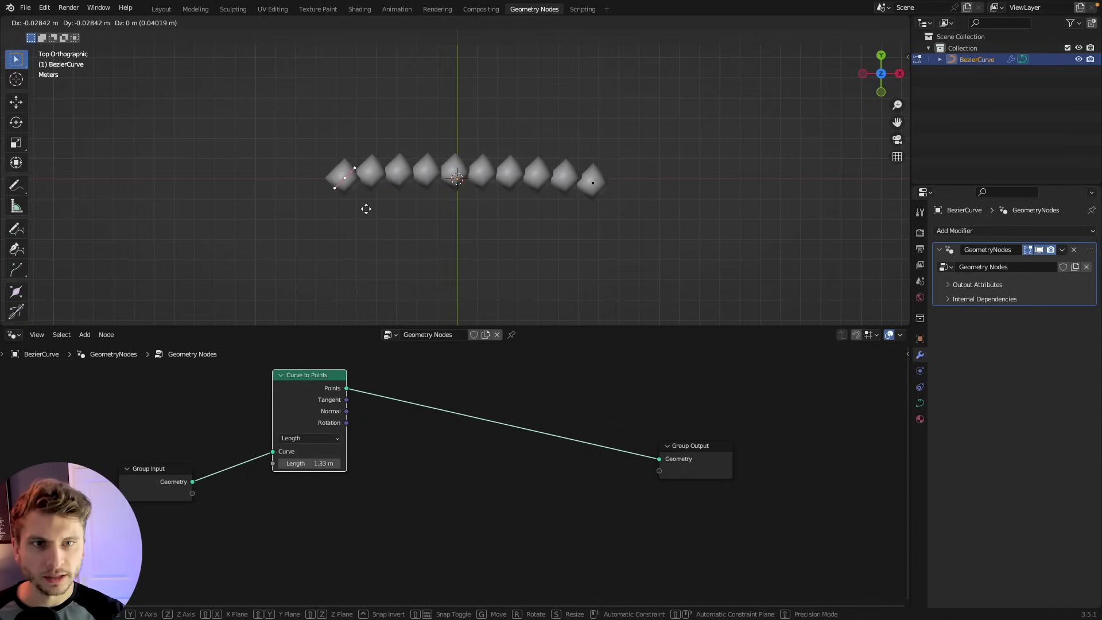
click(327, 210)
key(e)
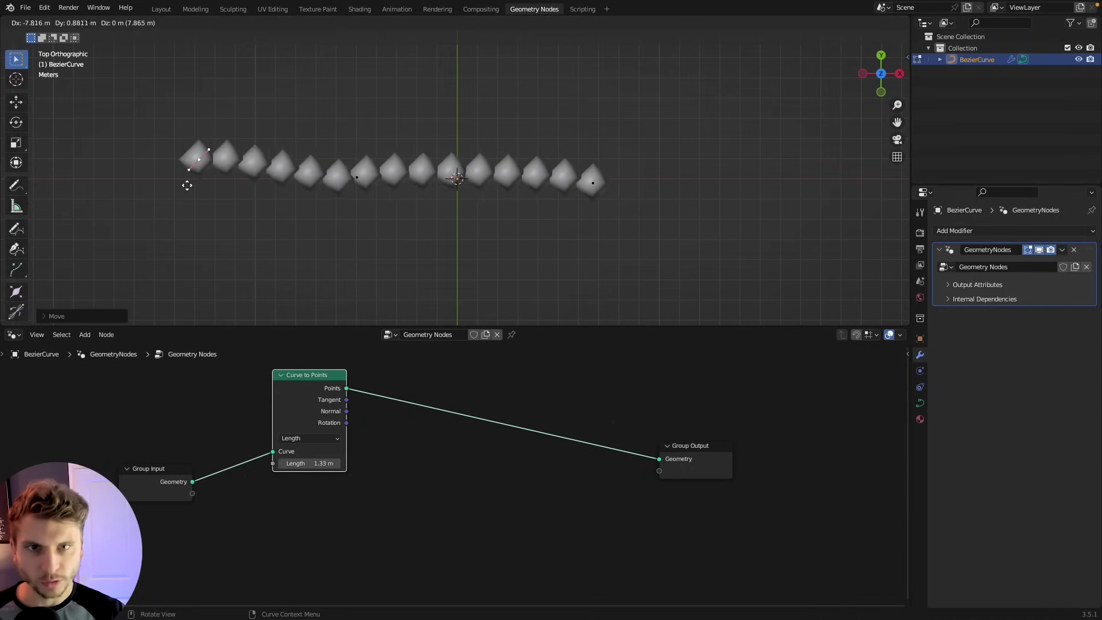
click(64, 252)
key(e)
click(236, 300)
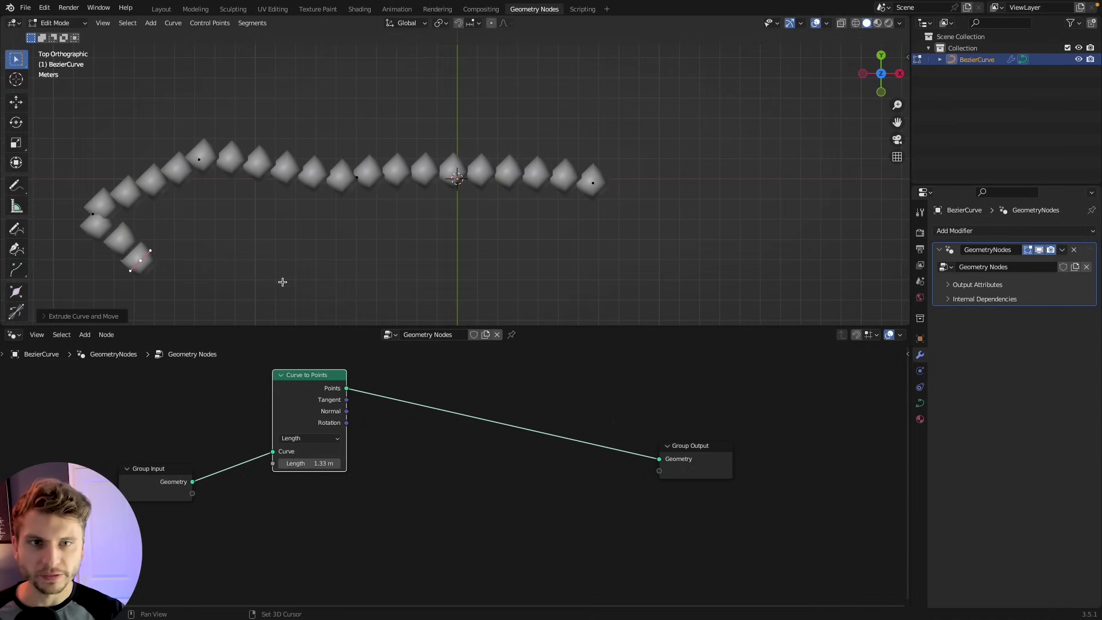
Switch the Curve to Points node back to Count mode
shift+middle_drag(283, 283, 396, 261)
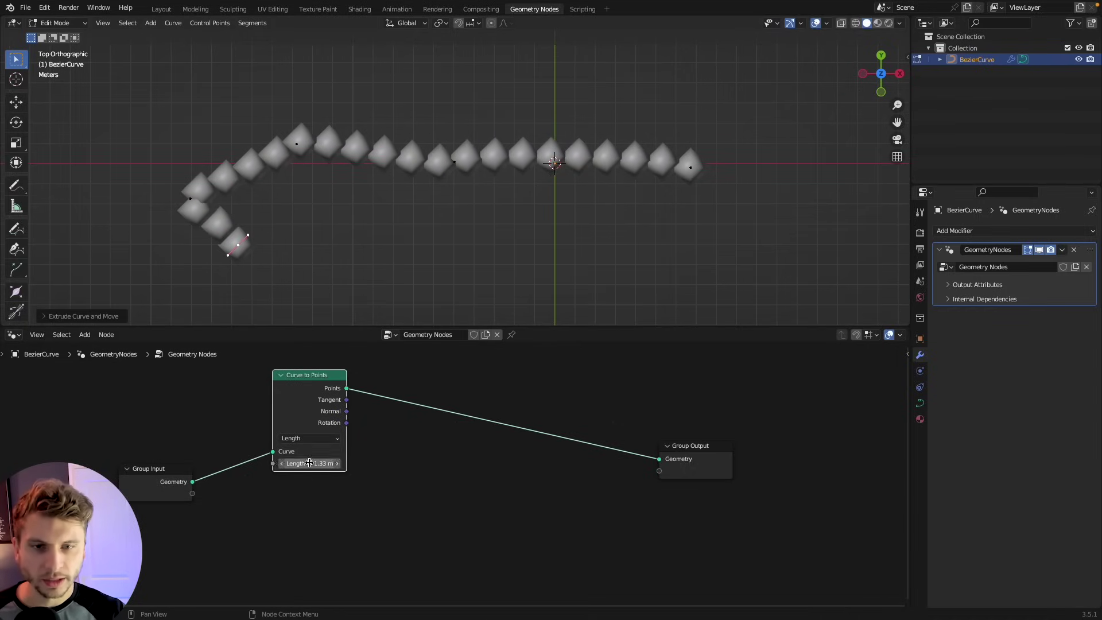
click(308, 442)
click(295, 460)
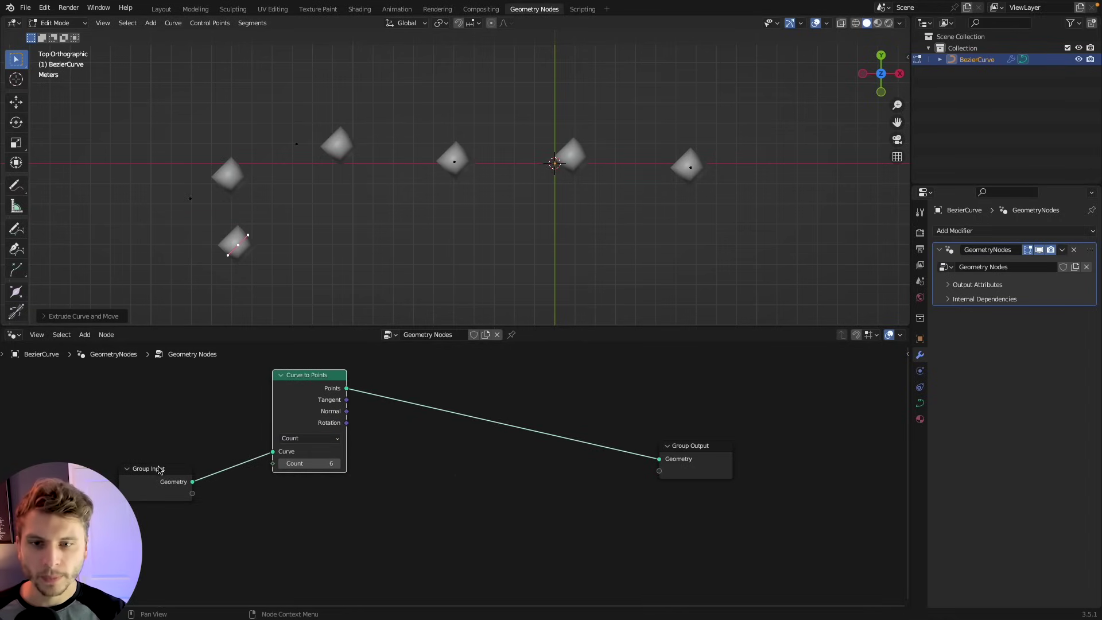
Enlarge the node editor and duplicate the Curve to Points node with its Group Input link, placing the copy below the original
drag(160, 469, 116, 490)
drag(312, 328, 310, 294)
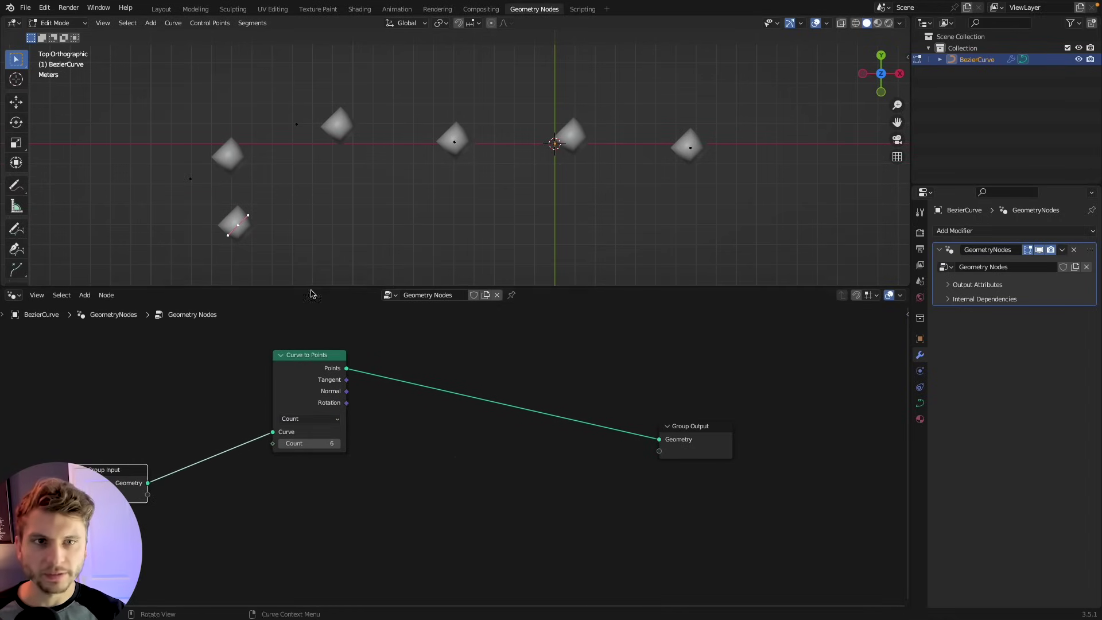
drag(302, 386, 301, 373)
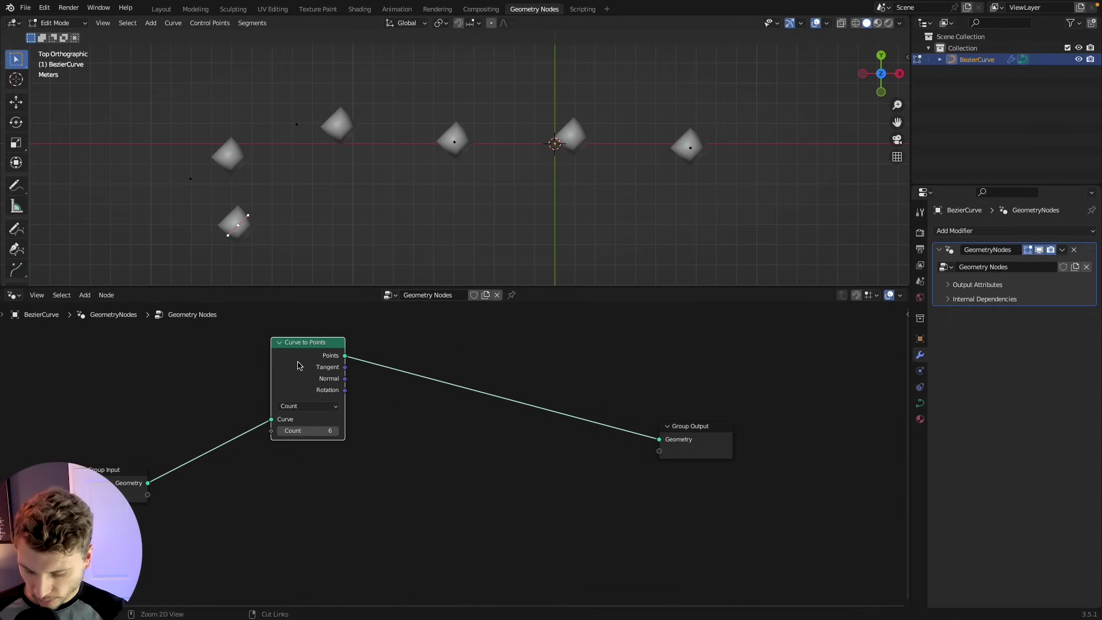
key(ctrl+shift+d)
click(296, 496)
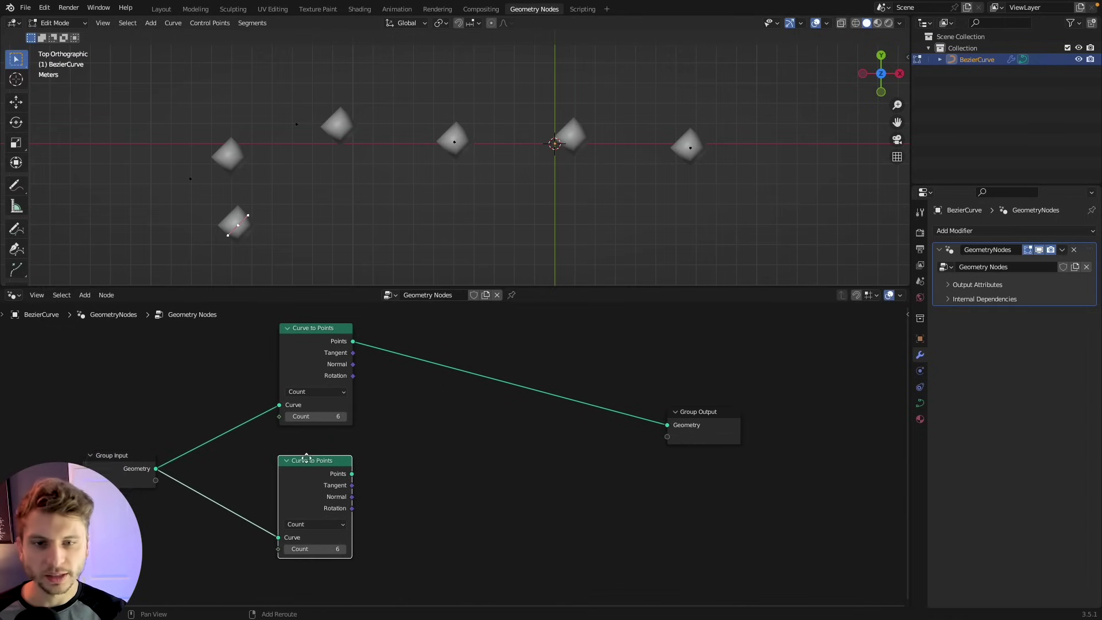
middle_drag(307, 458, 304, 455)
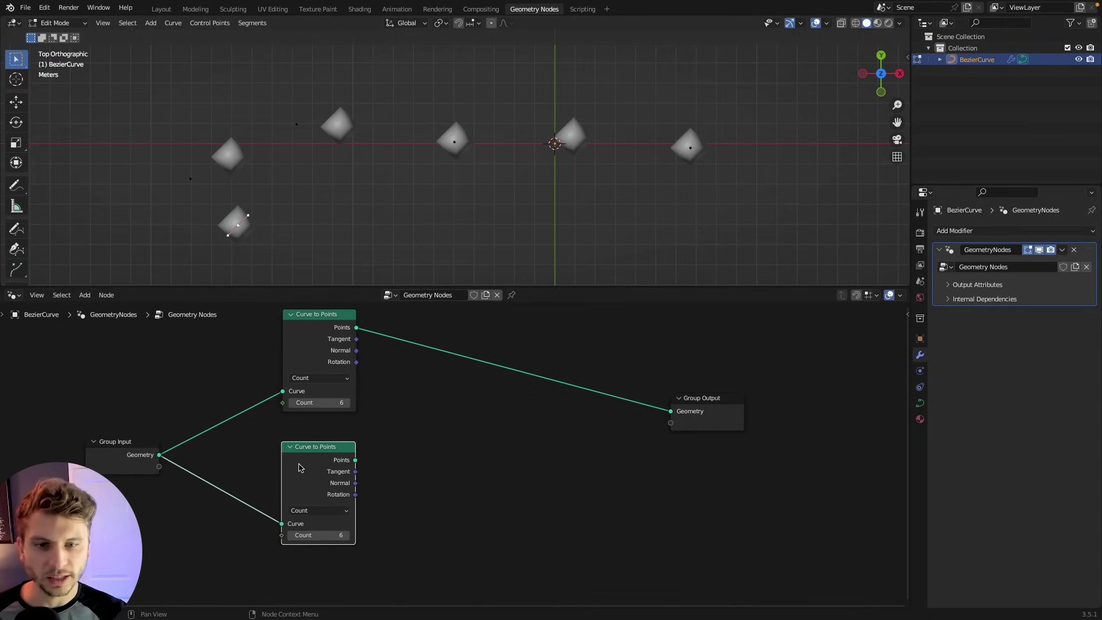
Set the lower Curve to Points node to Length mode and add a Switch node taking the count points as False and length points as True
click(315, 511)
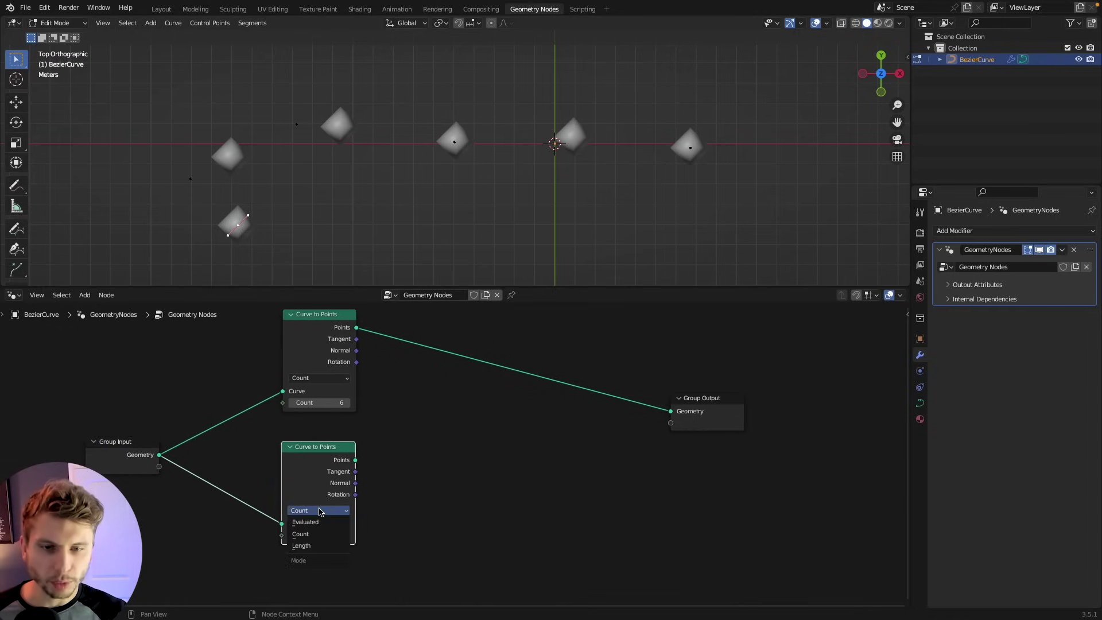
click(304, 545)
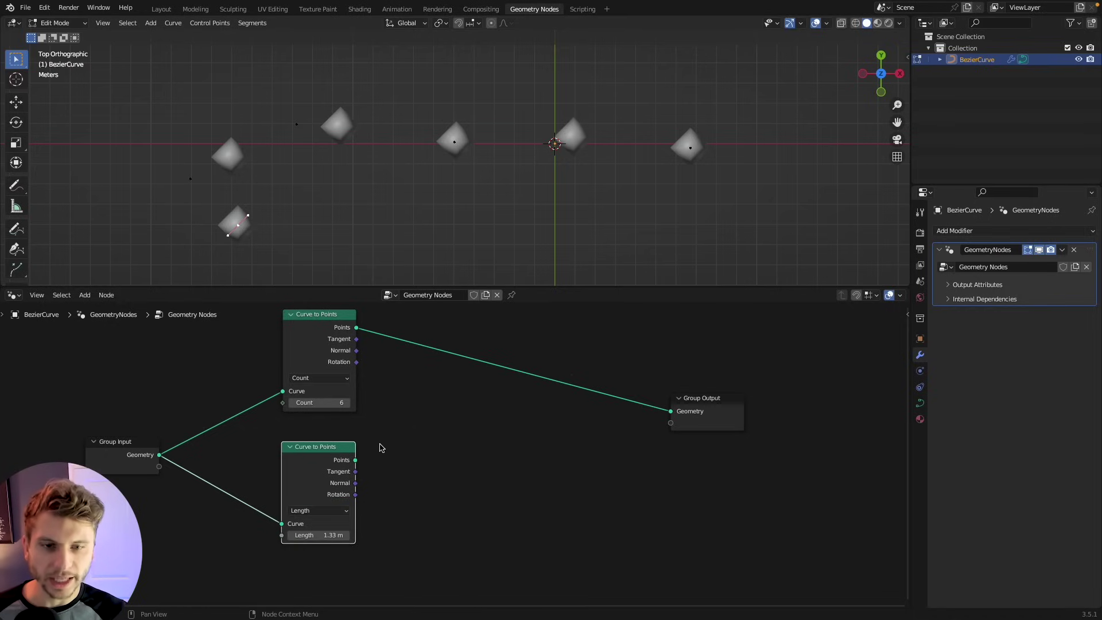
key(shift+a)
text(swt)
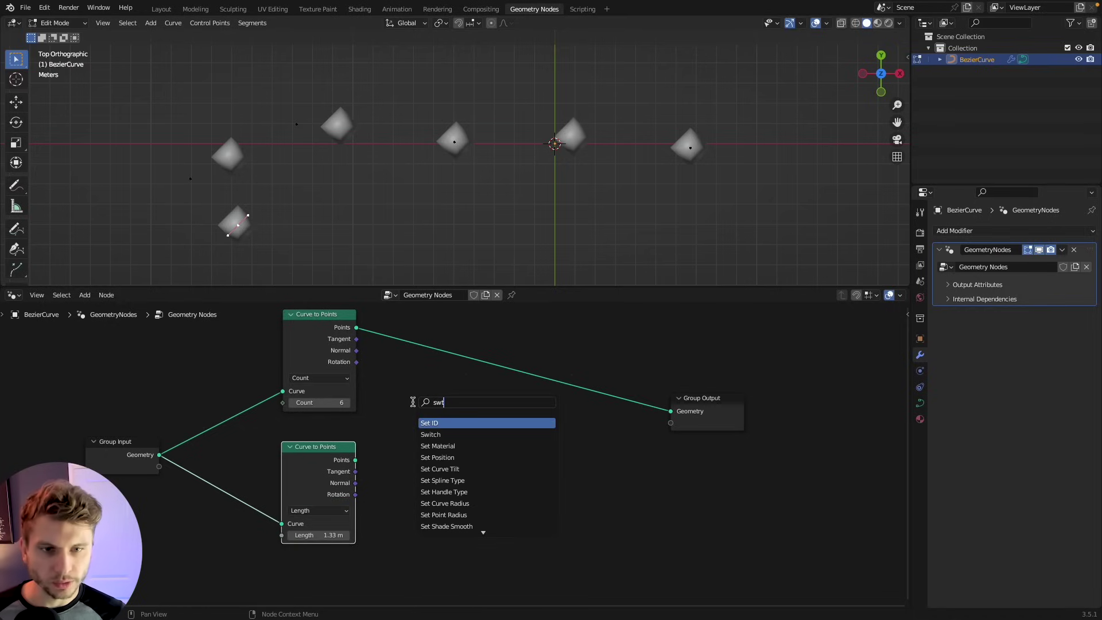
key(BackSpace)
text(it)
key(Return)
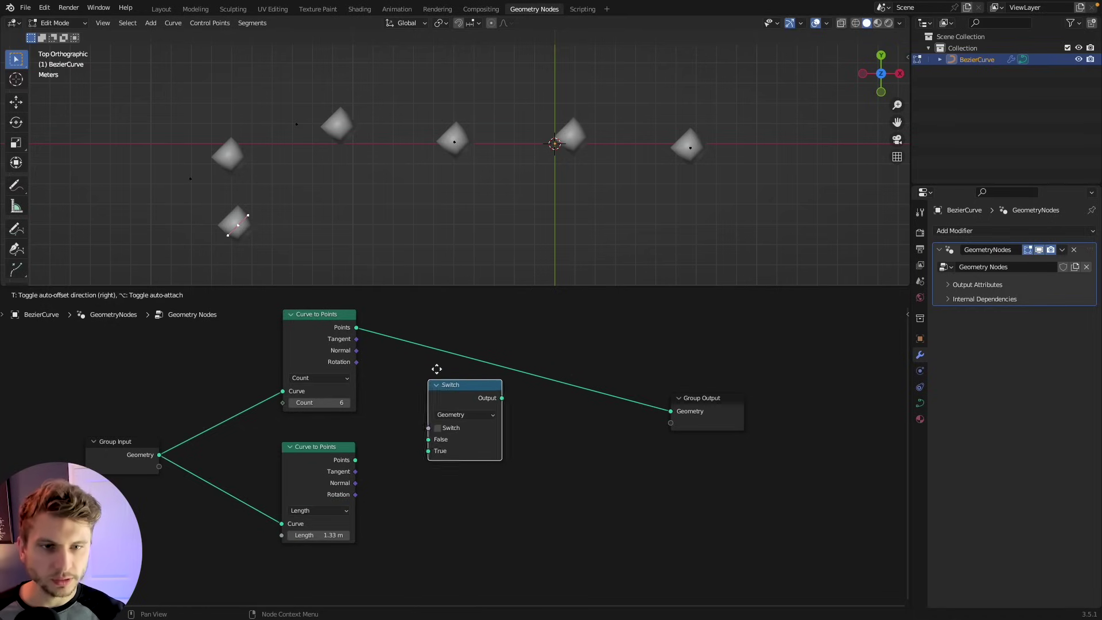
click(434, 343)
Expose the Switch node's Switch socket on the Group Input and test the resulting checkbox in the modifier
drag(425, 401, 158, 471)
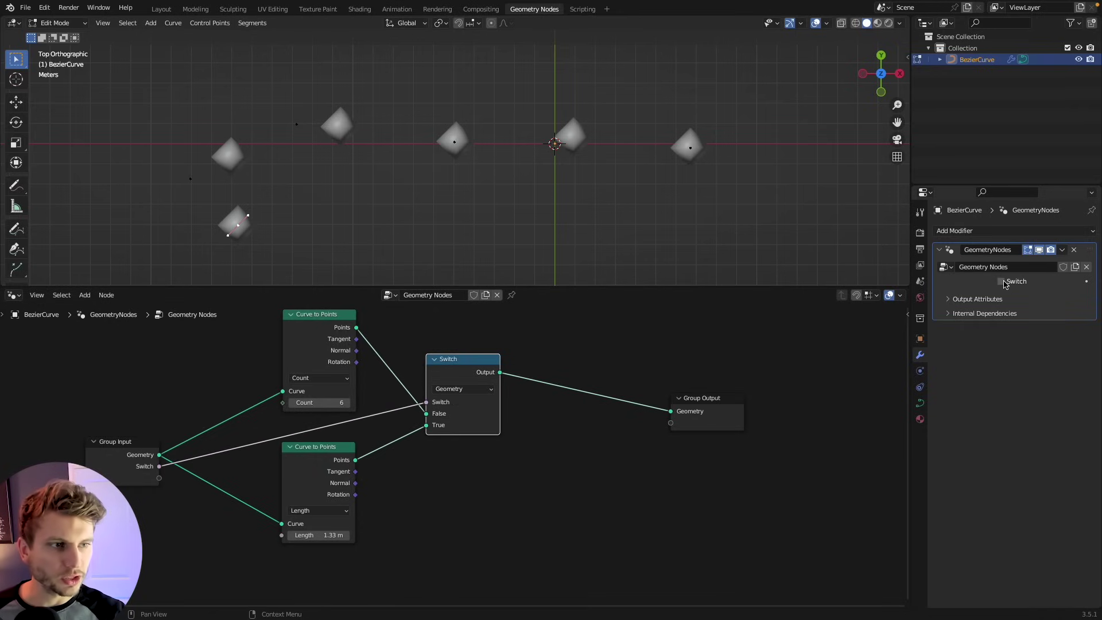
click(1002, 281)
click(1002, 282)
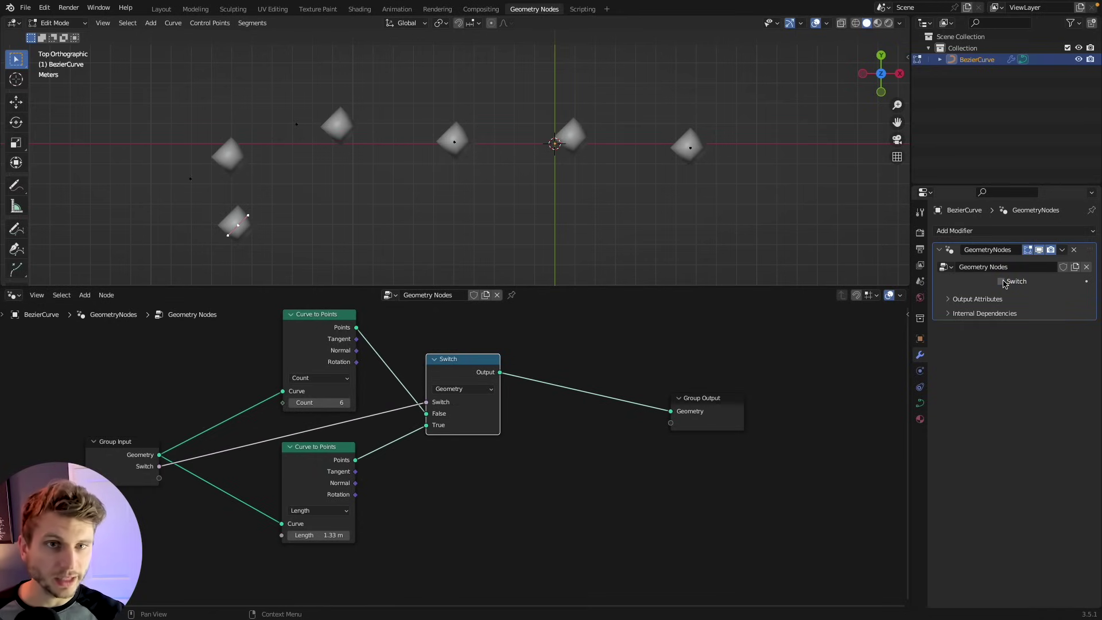
click(1002, 281)
click(1002, 282)
Expose the upper node's Count and the lower node's Length as inputs on the Group Input node
click(302, 343)
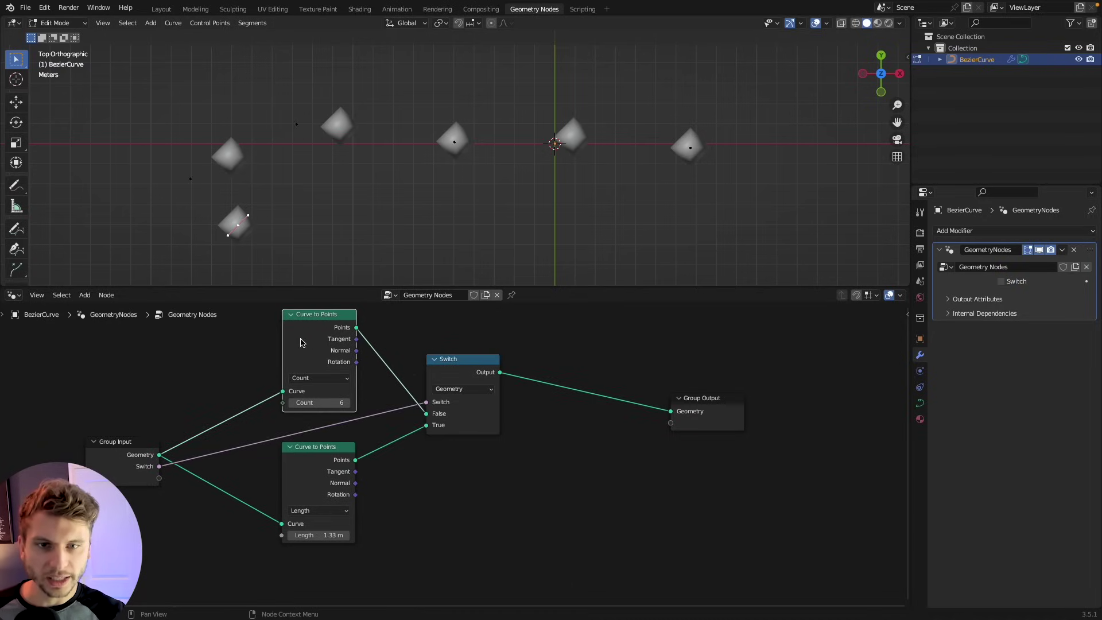
click(124, 463)
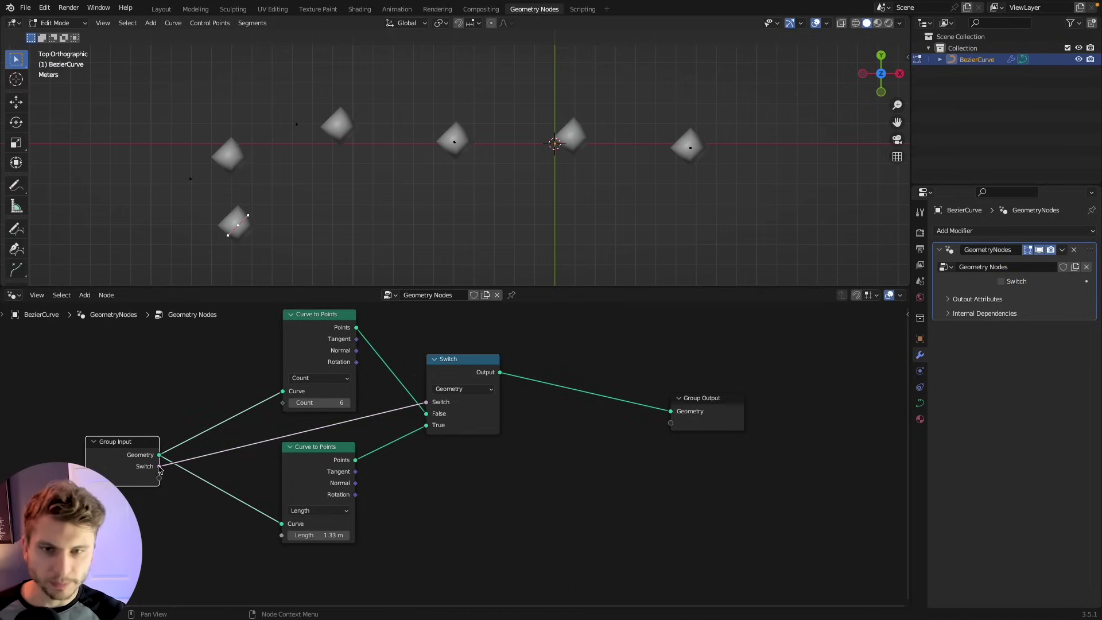
drag(283, 403, 157, 478)
drag(281, 534, 159, 490)
click(127, 483)
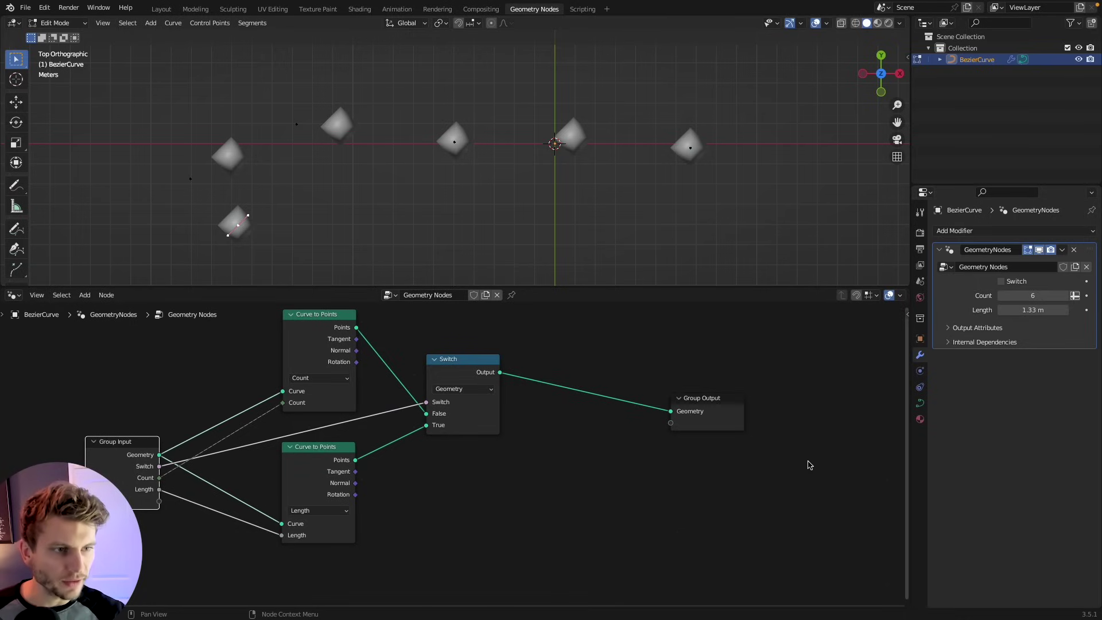
Rename the Switch group input to "use curve density" and test it on and off in the modifier
key(n)
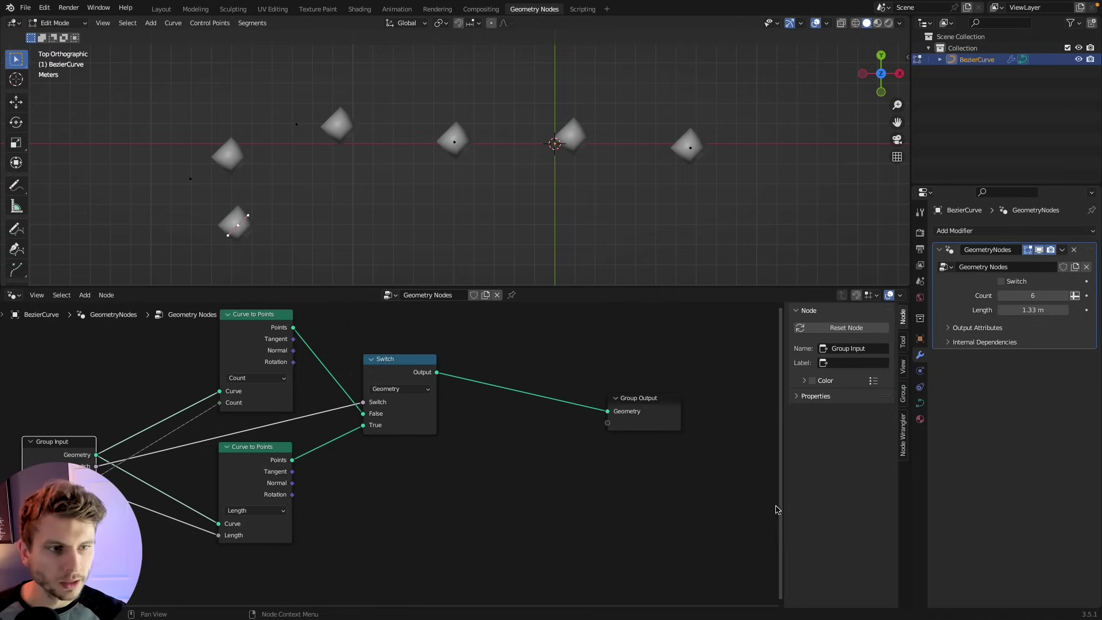
click(905, 369)
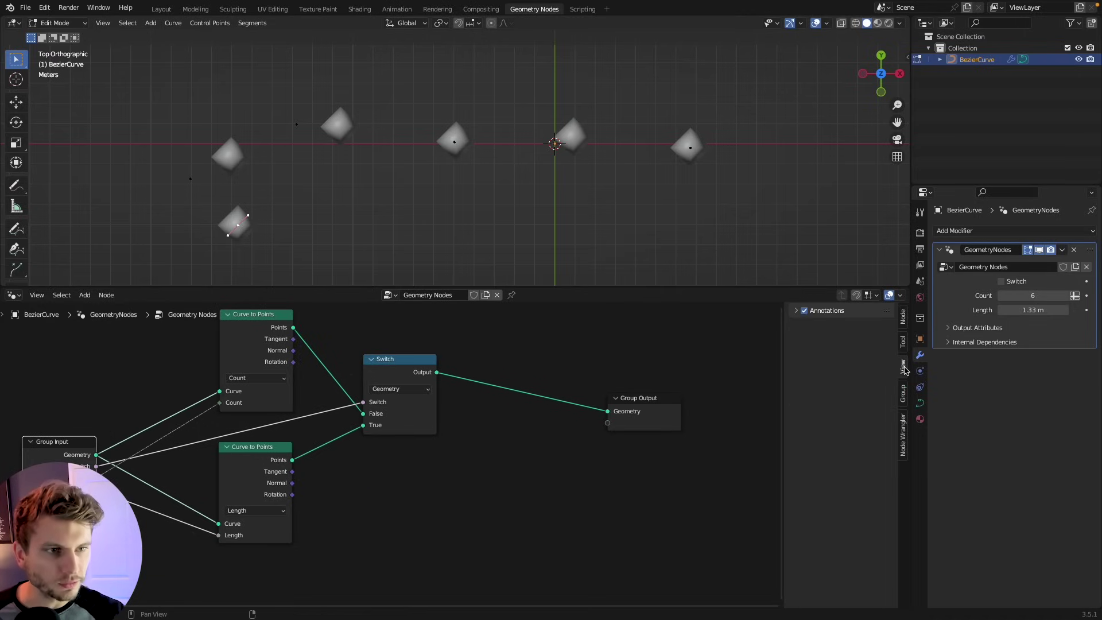
click(903, 393)
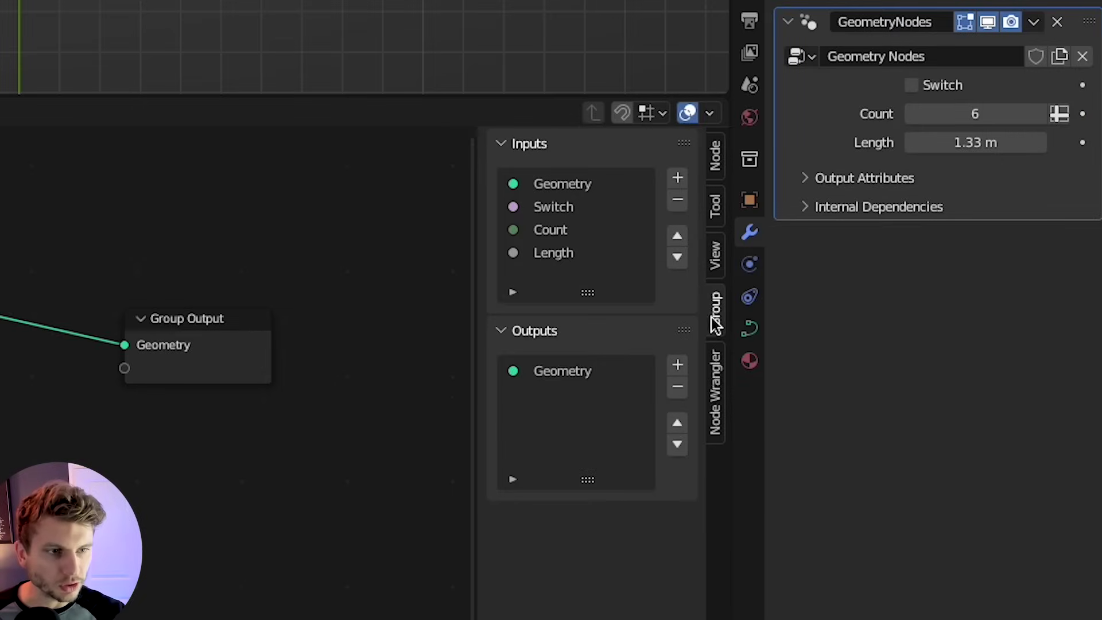
click(555, 210)
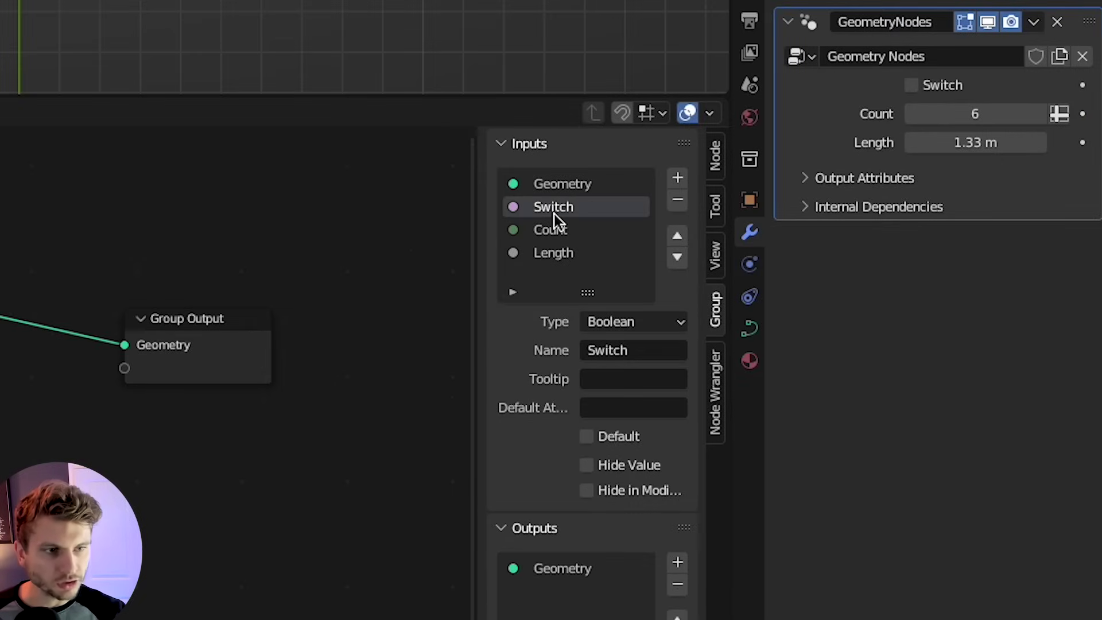
click(640, 352)
text(use curve density)
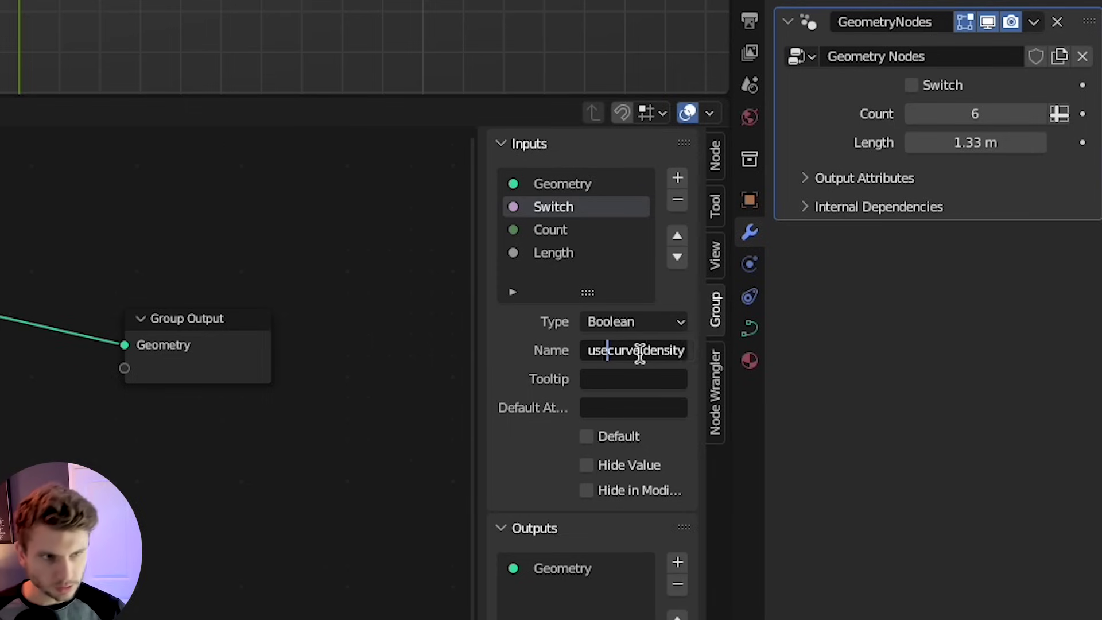
key(Return)
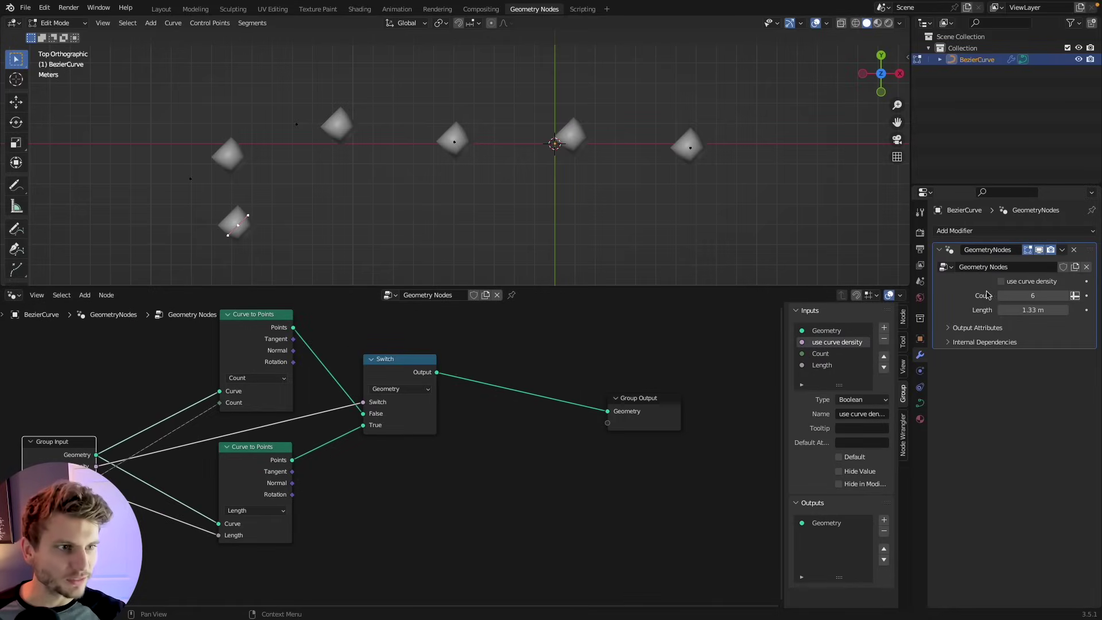
click(1001, 281)
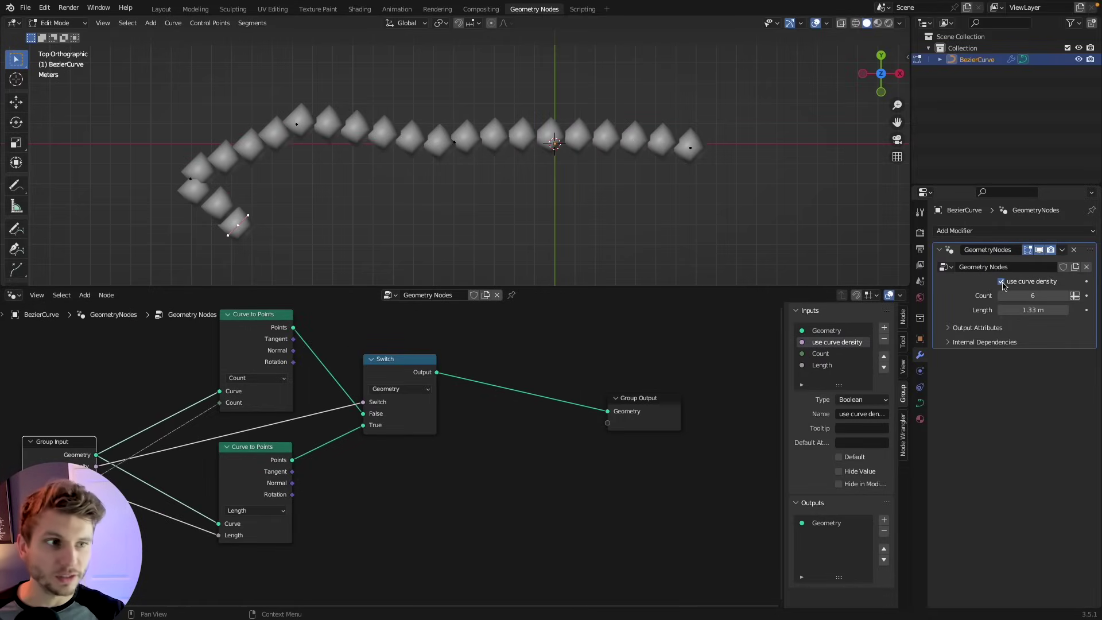
click(1001, 281)
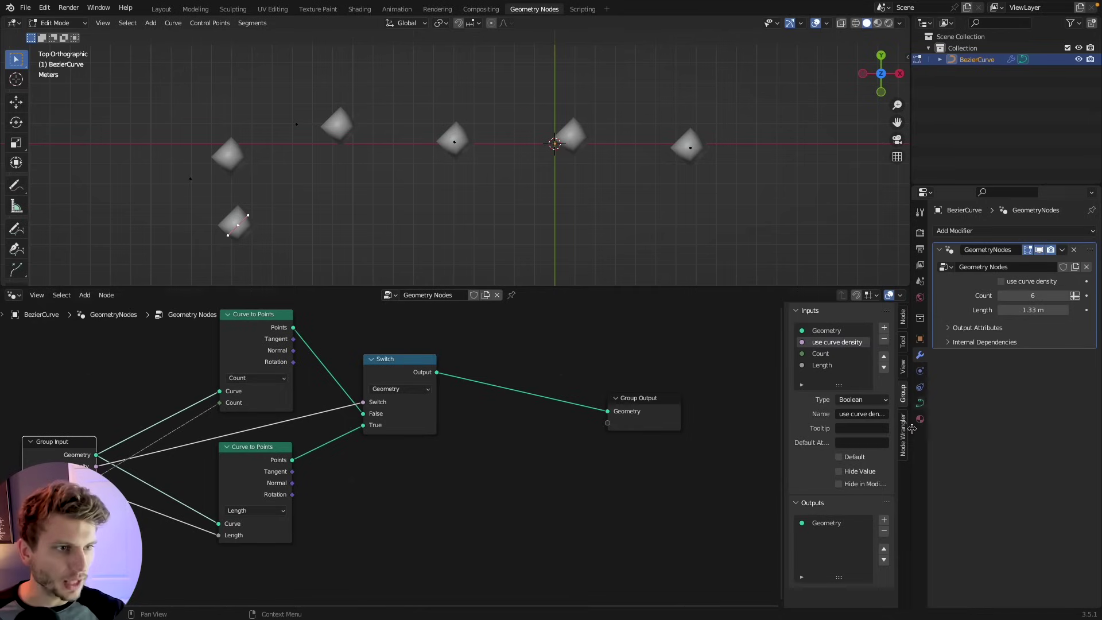
Rename the Count group input to "Manual Density"
click(252, 454)
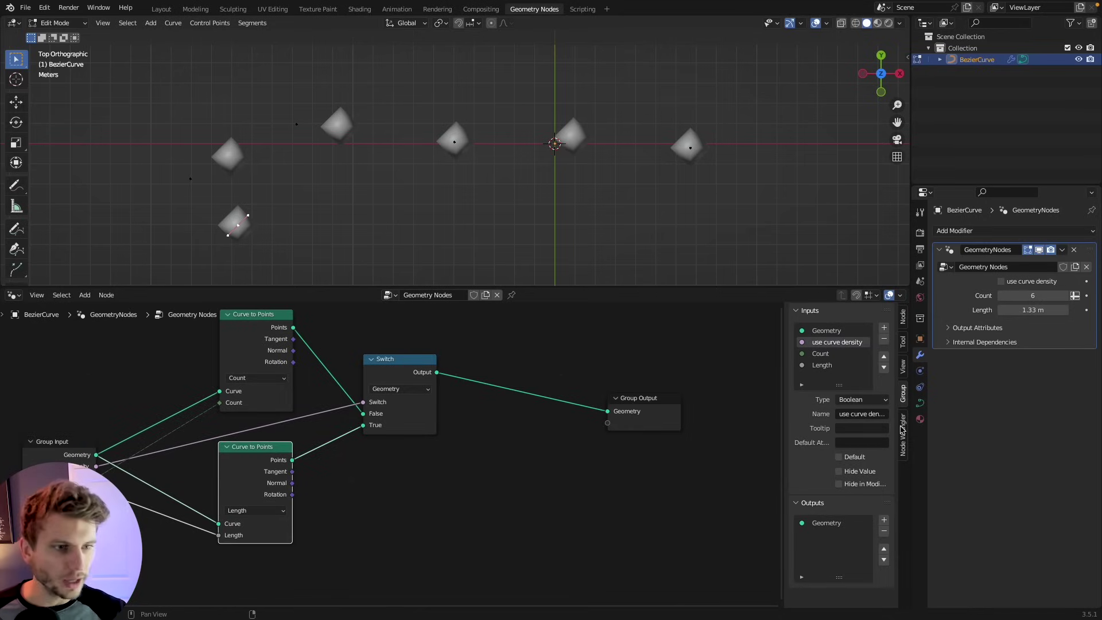
click(57, 442)
click(820, 354)
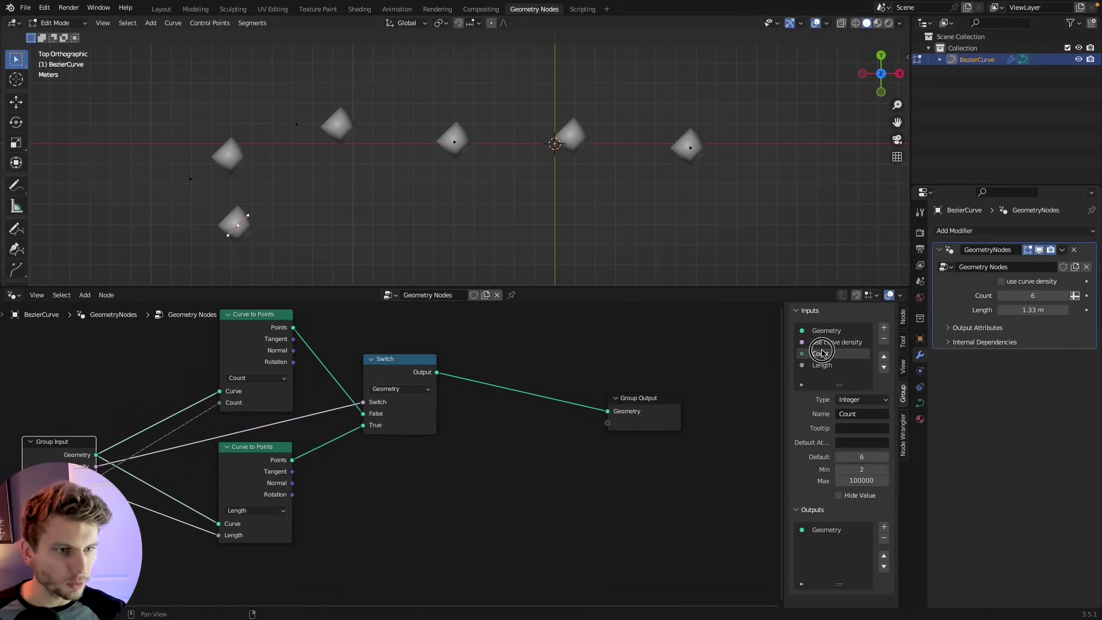
click(869, 414)
text(Density)
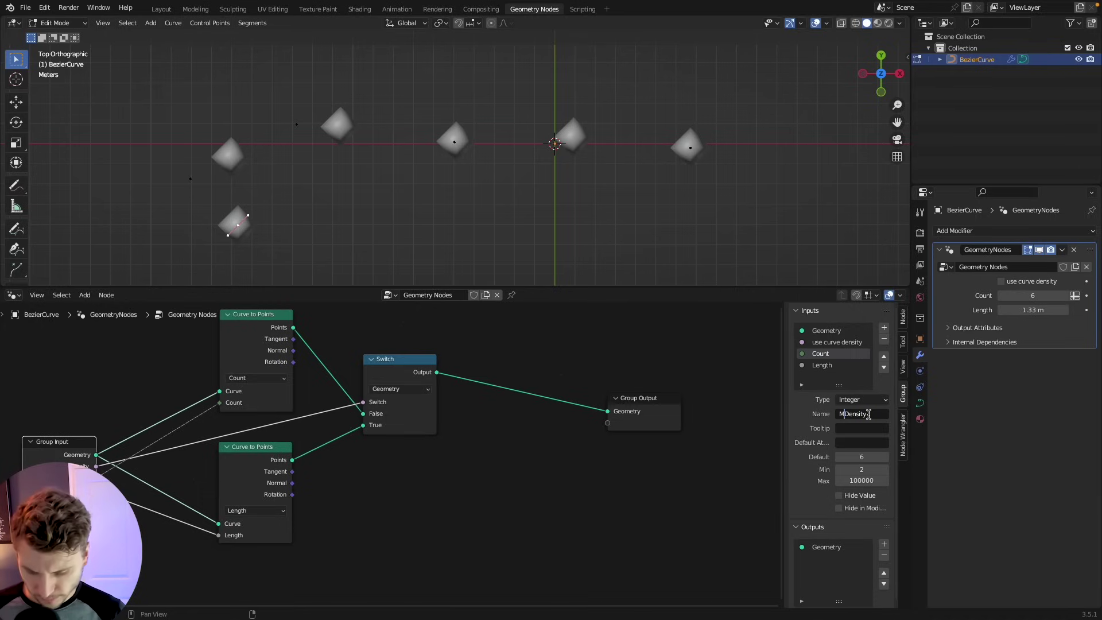
text(anual Density)
key(Return)
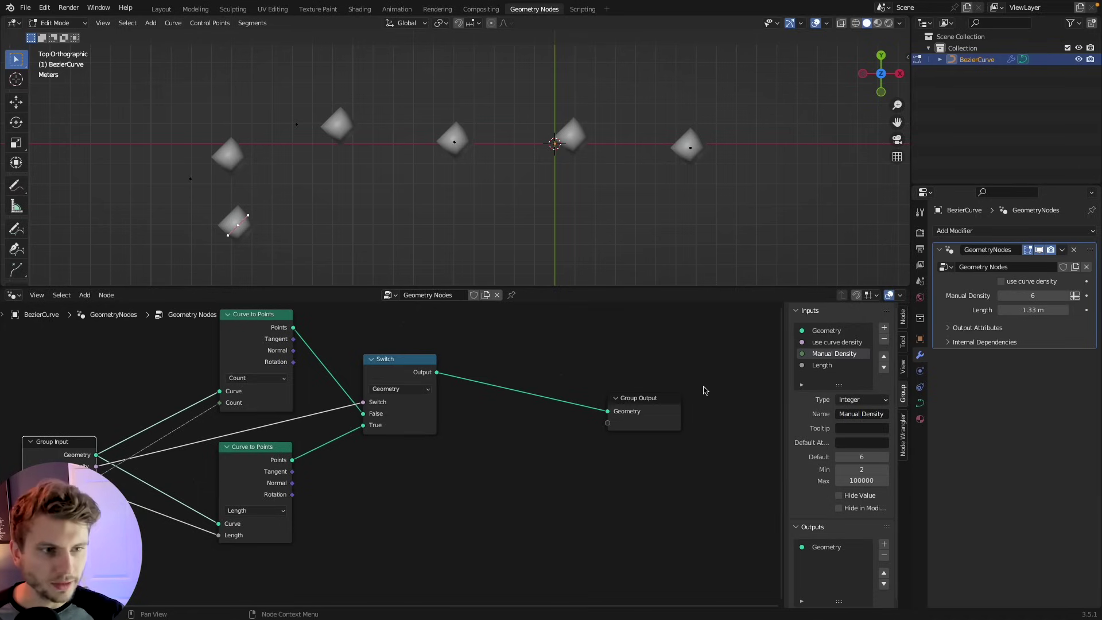
Rename the Length group input to "Curve Density"
click(826, 365)
click(866, 414)
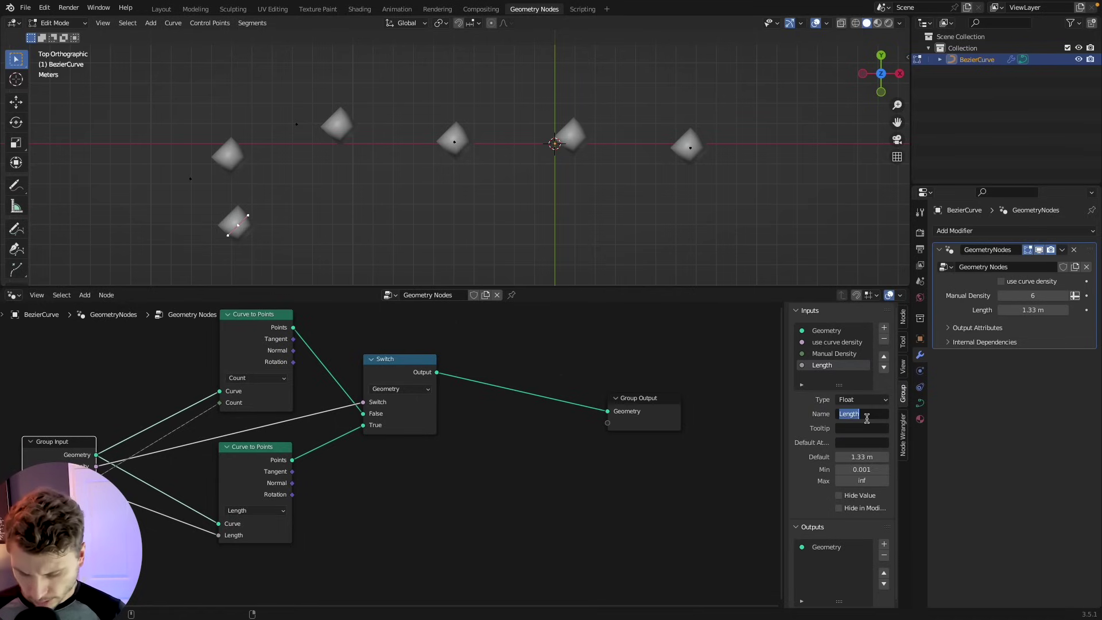
text(Curve Density)
key(Return)
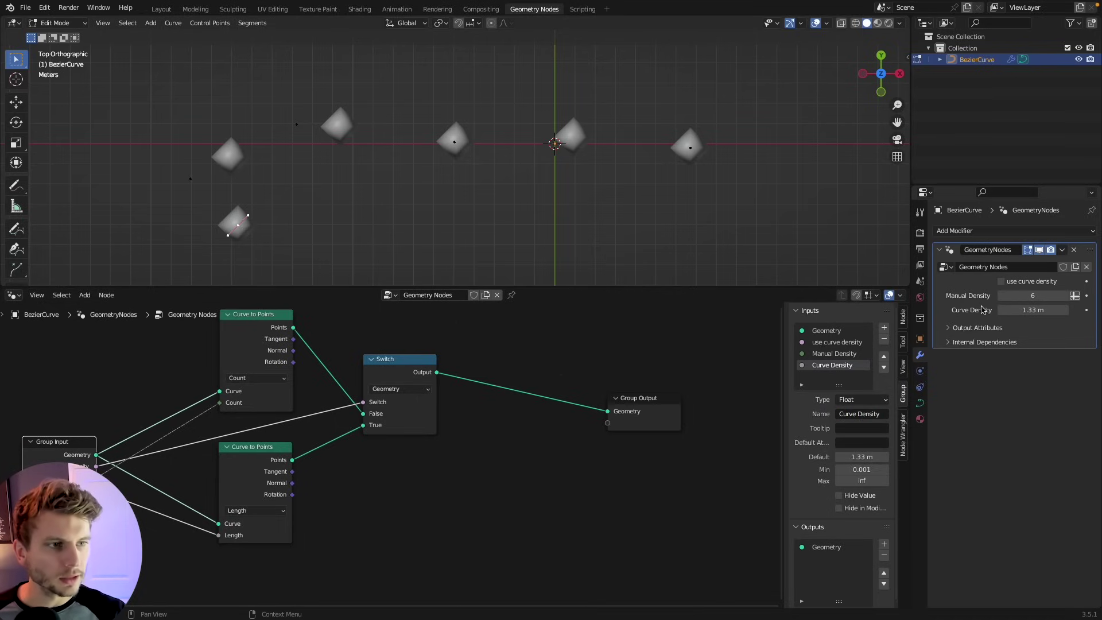
Set Curve Density to 2.2 m with use curve density enabled, and Manual Density to 12 with it disabled
click(1001, 282)
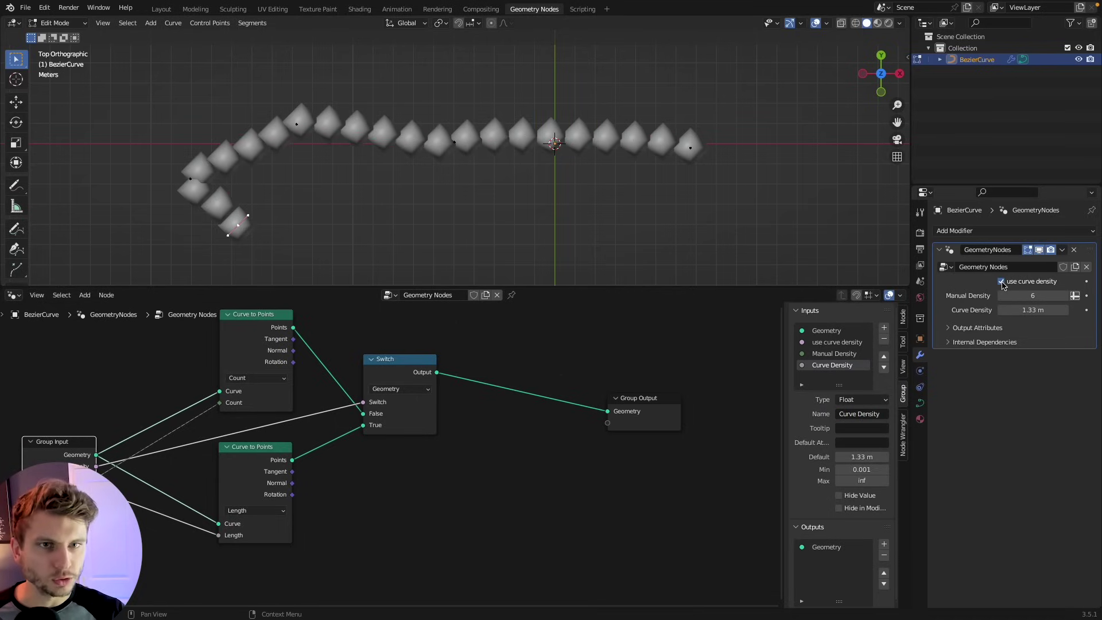
mouse_move(1030, 310)
mouse_down()
mouse_move(1088, 310)
mouse_move(1032, 310)
mouse_move(1068, 296)
mouse_move(1025, 295)
mouse_move(1045, 295)
mouse_up()
click(1001, 281)
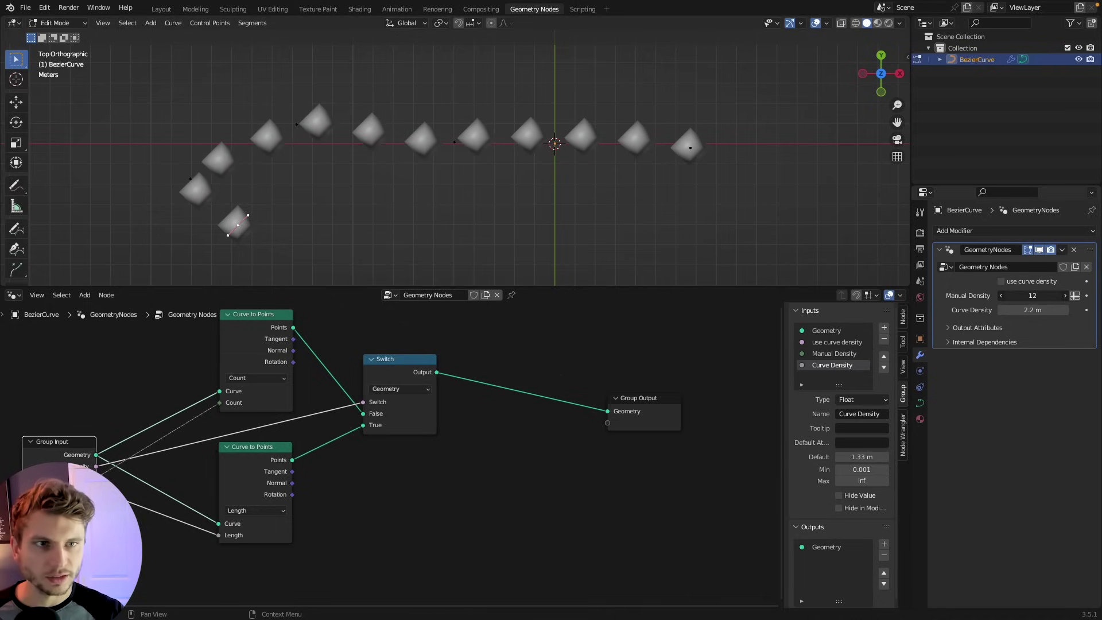
Tidy the layout of the Group Input, Switch and Curve to Points nodes, and move the Group Output away to free space before it
drag(55, 442, 66, 418)
drag(406, 363, 404, 386)
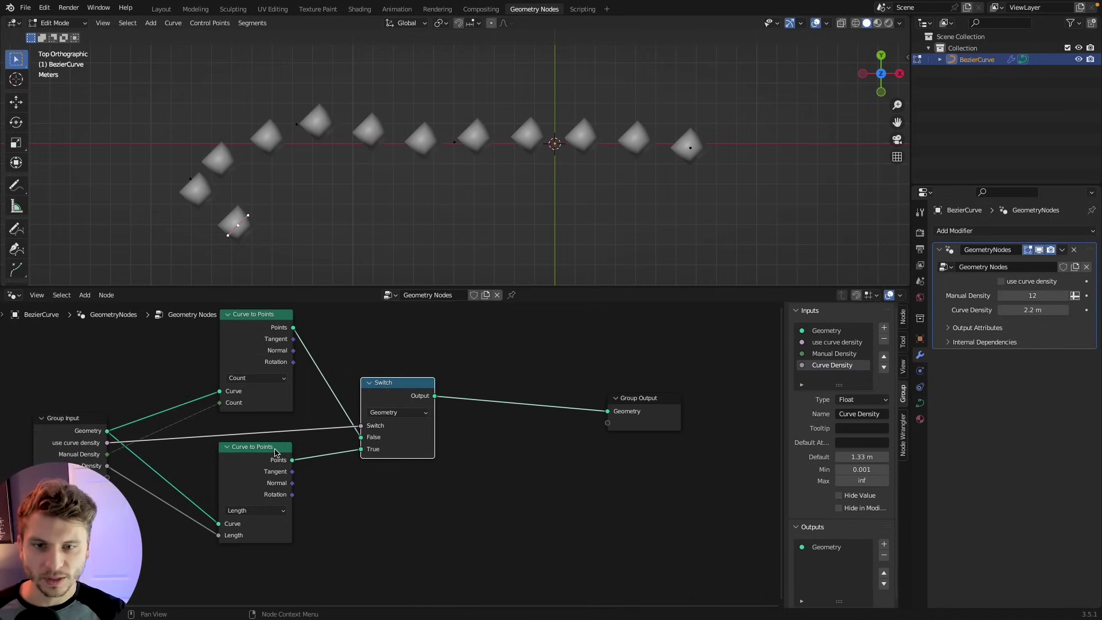
drag(273, 453, 273, 457)
scroll(363, 358, down, 2)
drag(272, 351, 271, 351)
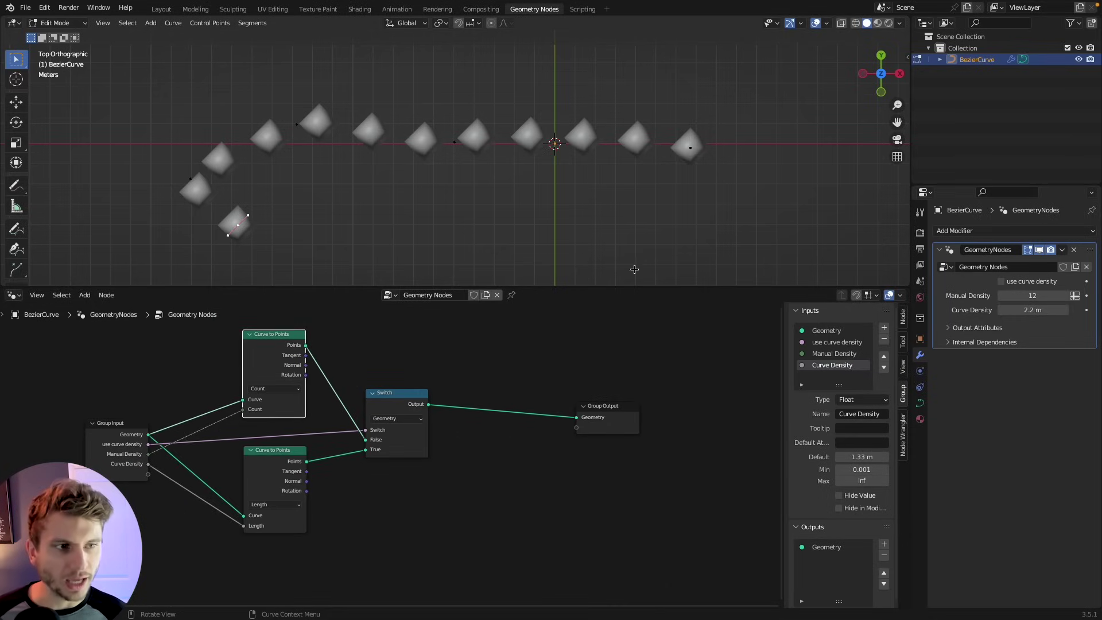
scroll(264, 425, down, 2)
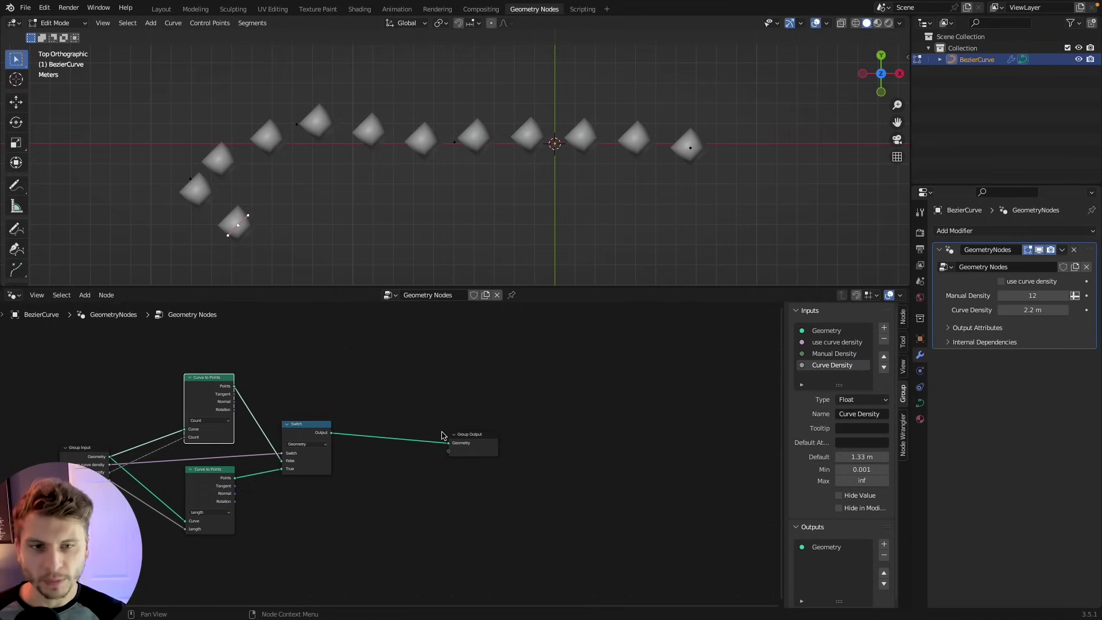
drag(480, 434, 642, 426)
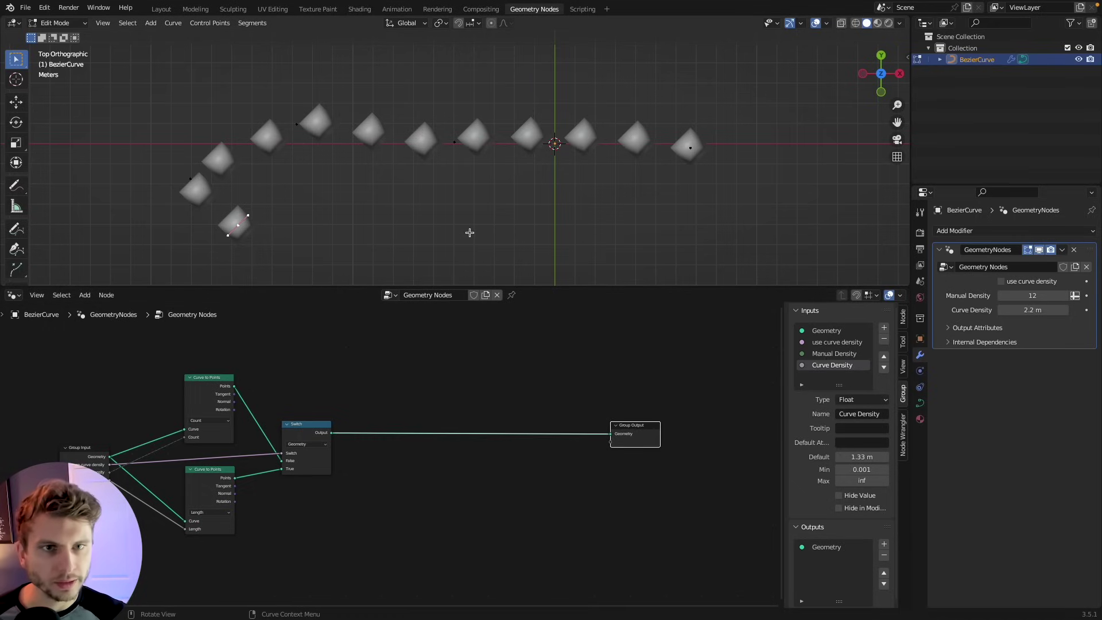
Insert an Instance on Points node on the link between the Switch and Group Output nodes
click(394, 402)
key(shift+a)
click(390, 386)
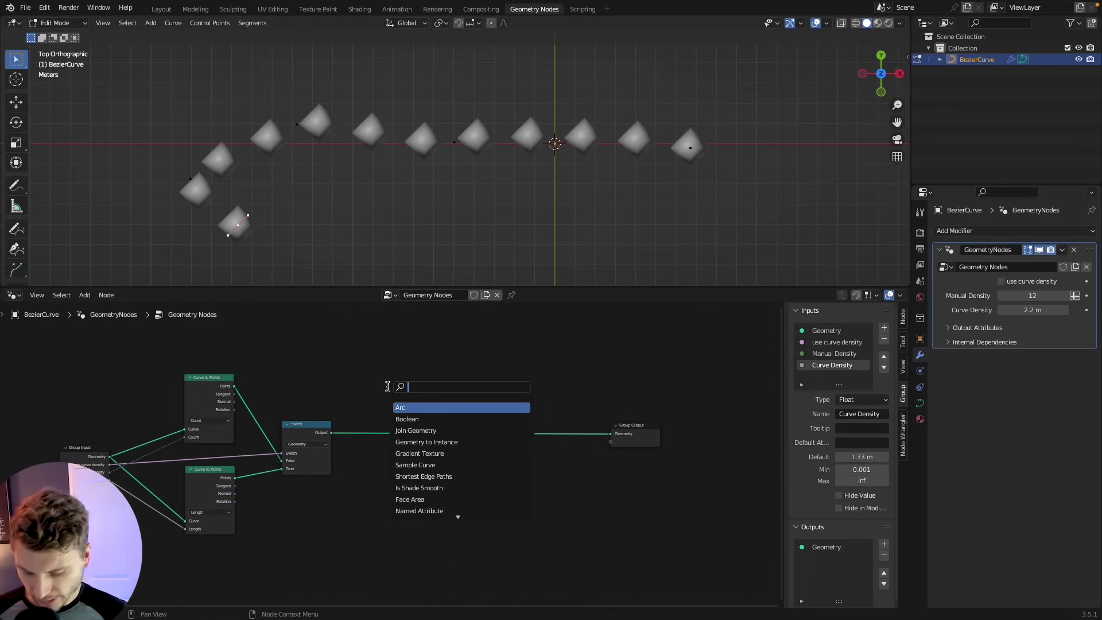
text(insta)
key(Down)
key(Down)
key(Down)
key(Down)
key(Down)
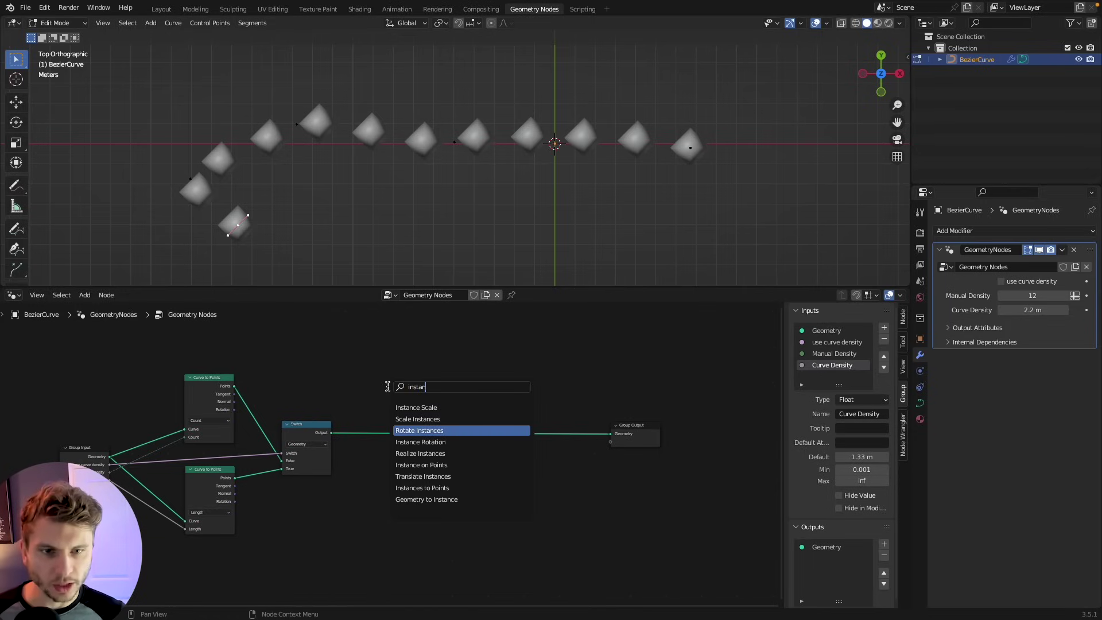
key(Return)
click(446, 421)
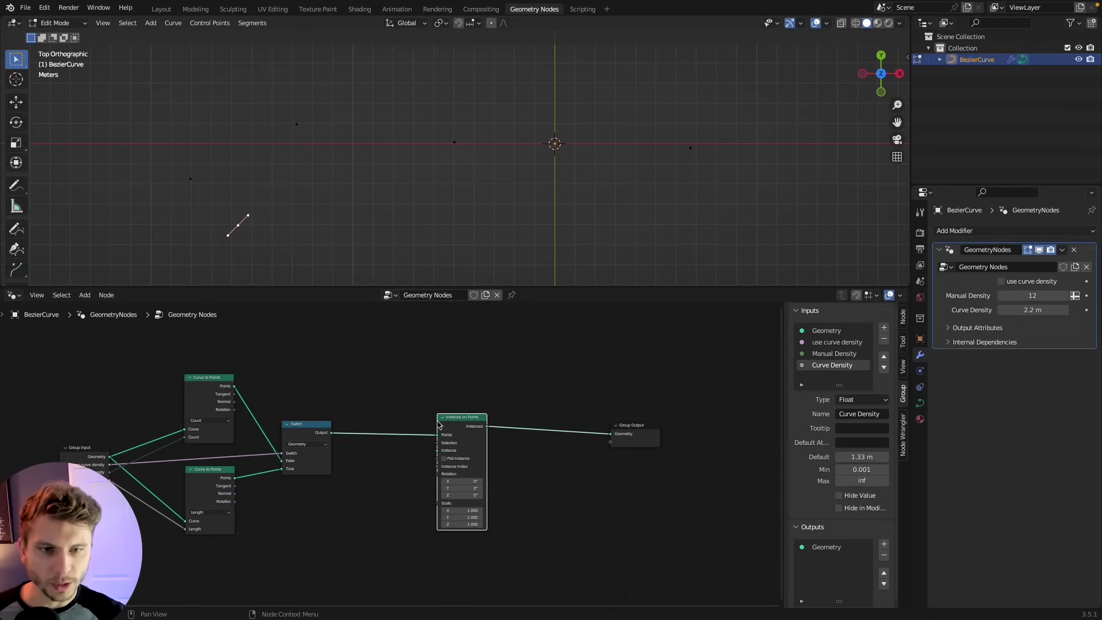
Reposition the Instance on Points and Group Output nodes to line them up with the Switch node
scroll(441, 422, up, 1)
click(484, 407)
drag(484, 406, 497, 404)
drag(680, 416, 684, 410)
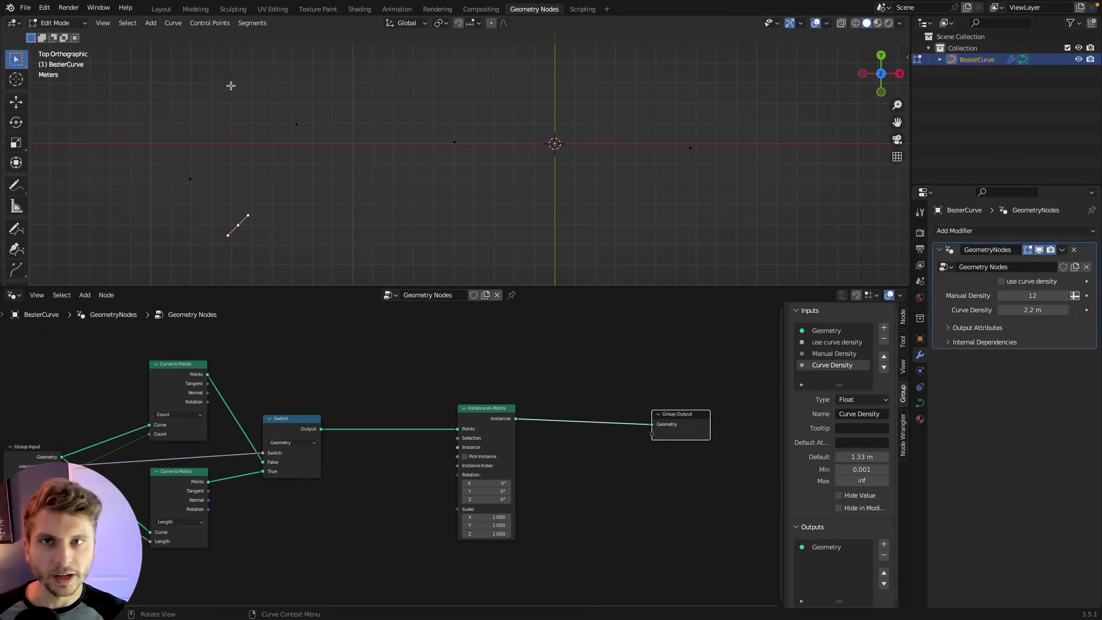
Switch to the Layout workspace and put the Bezier curve into Object Mode
click(161, 9)
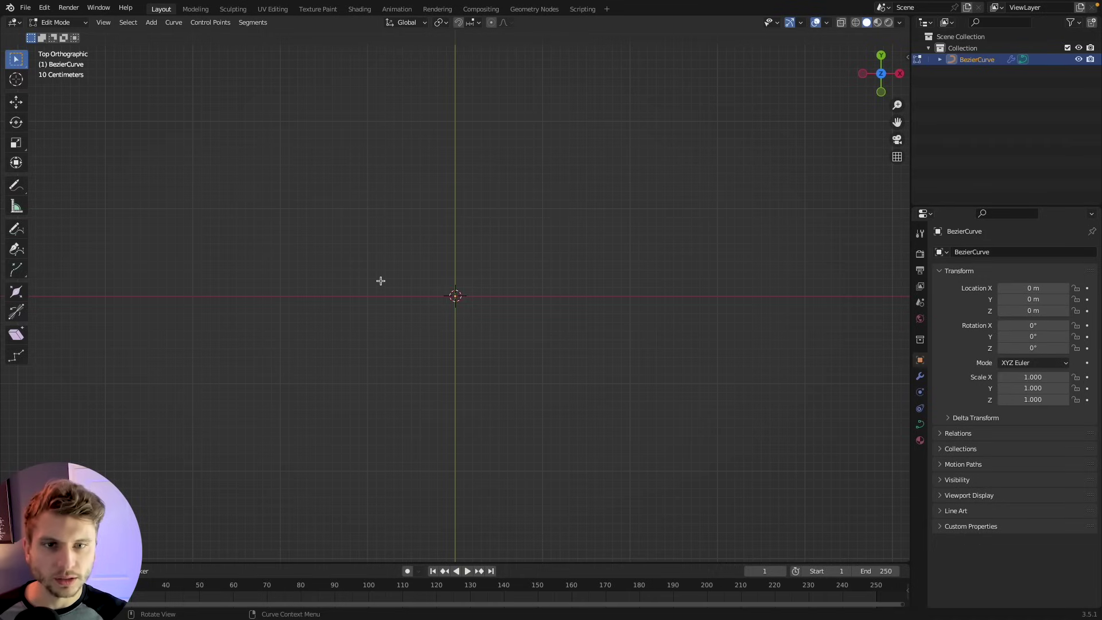
click(58, 23)
click(76, 37)
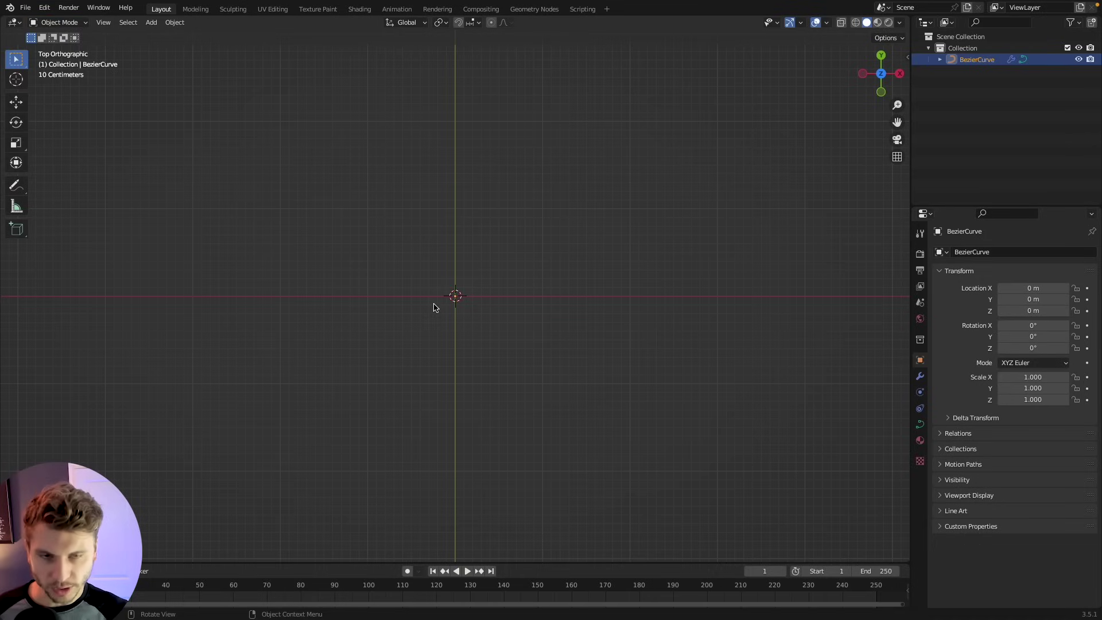
Add a monkey, a UV sphere and a cube mesh at the world origin in front view
key(grave)
click(292, 155)
key(shift+a)
mouse_move(412, 294)
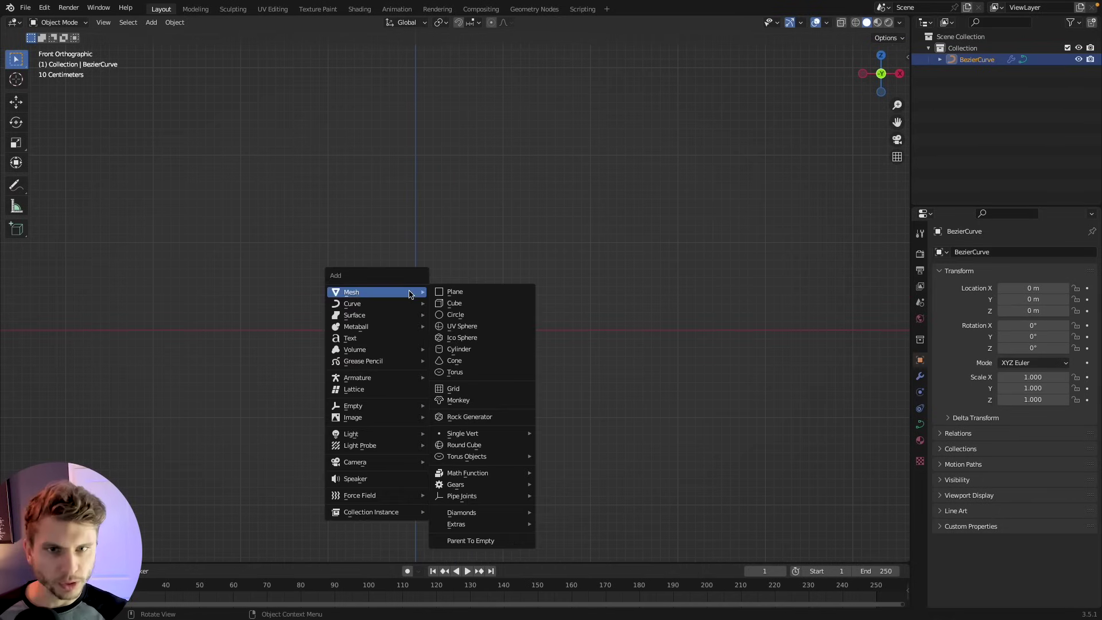
click(458, 400)
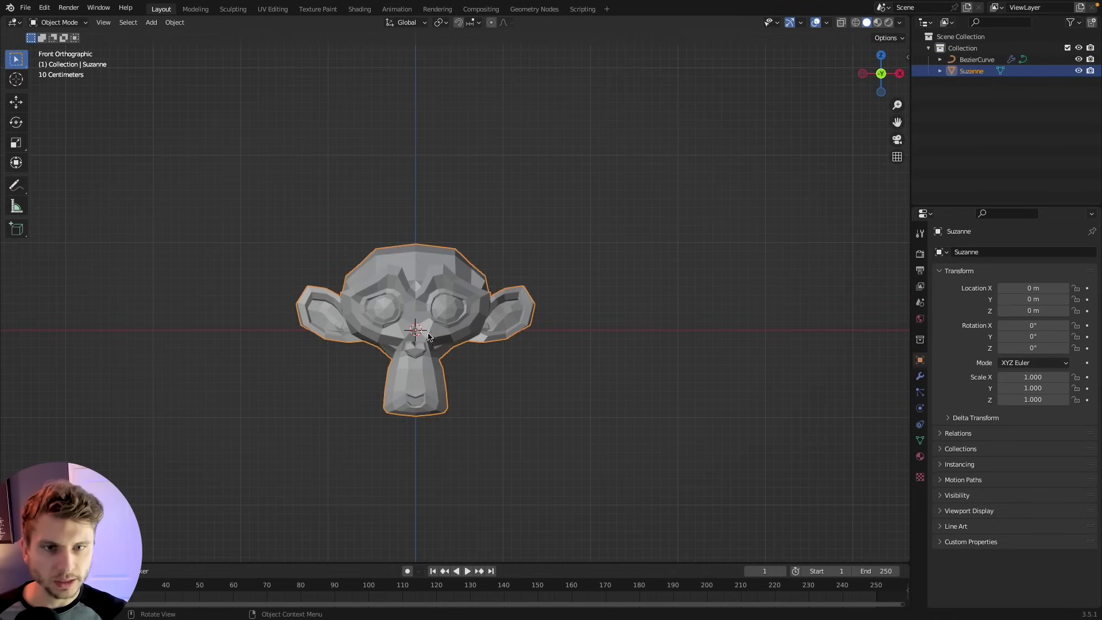
key(shift+a)
mouse_move(425, 329)
click(487, 360)
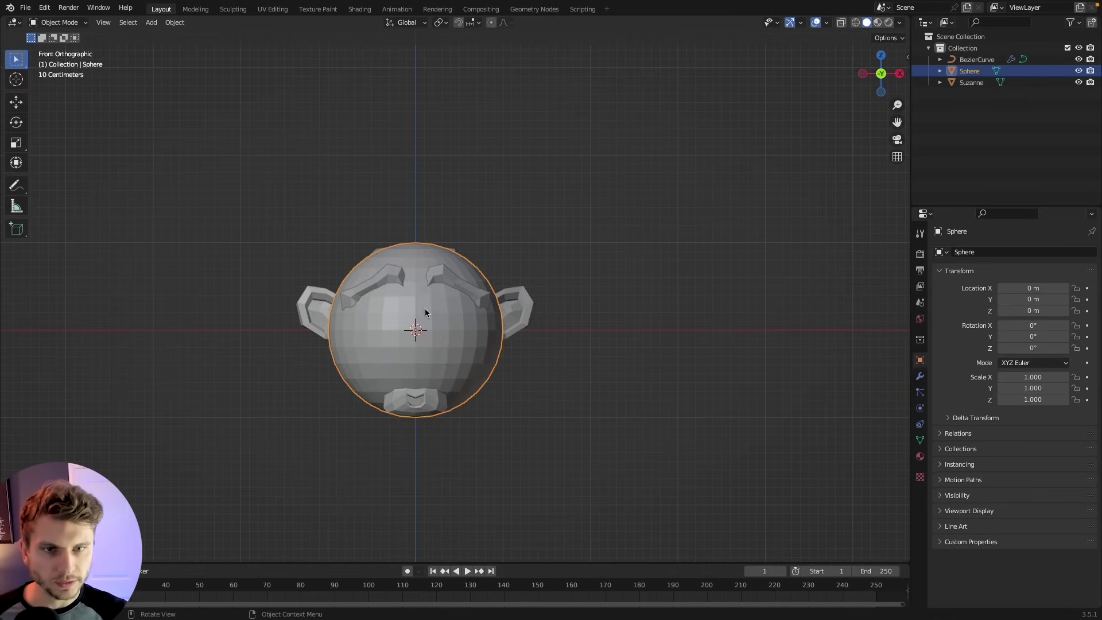
key(shift+a)
mouse_move(425, 309)
click(491, 319)
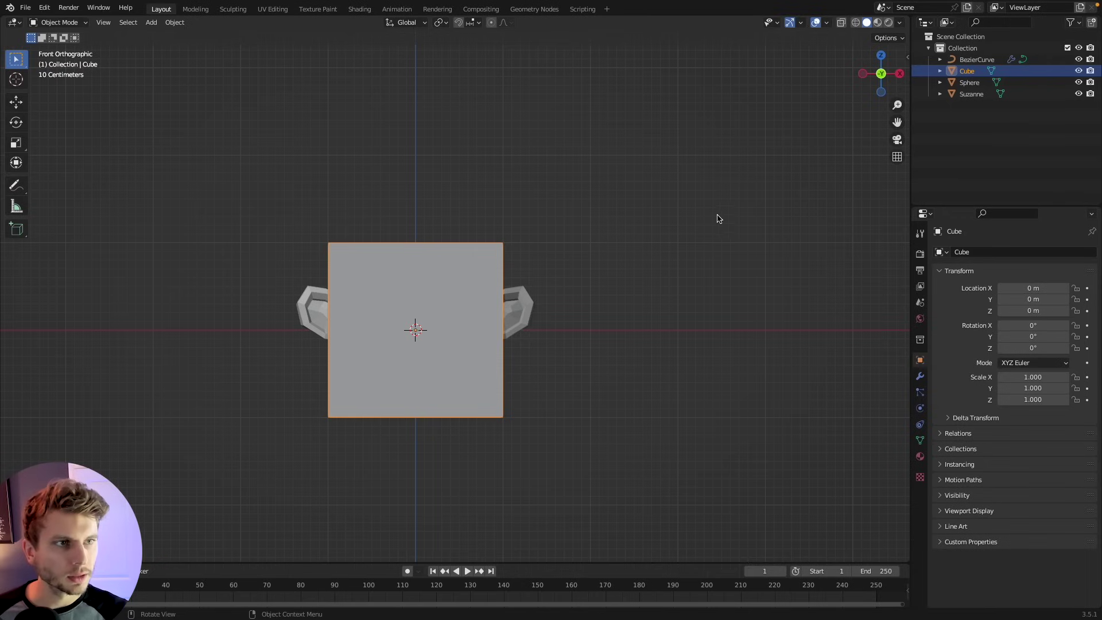
Move the monkey, sphere and cube together into a new collection named "stuff"
drag(718, 218, 237, 421)
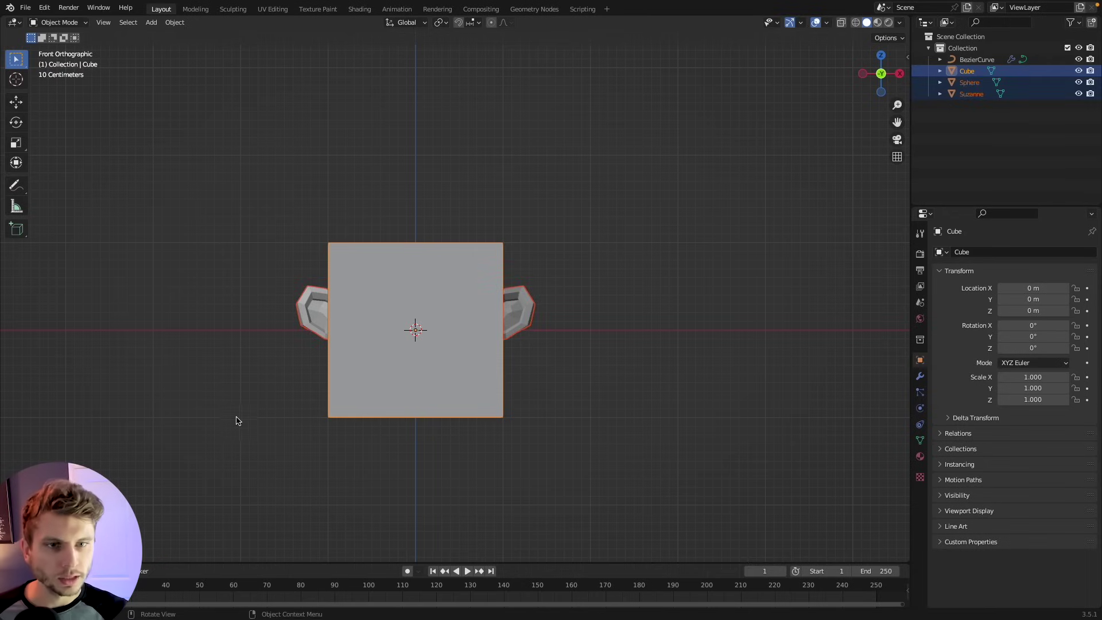
key(m)
click(266, 371)
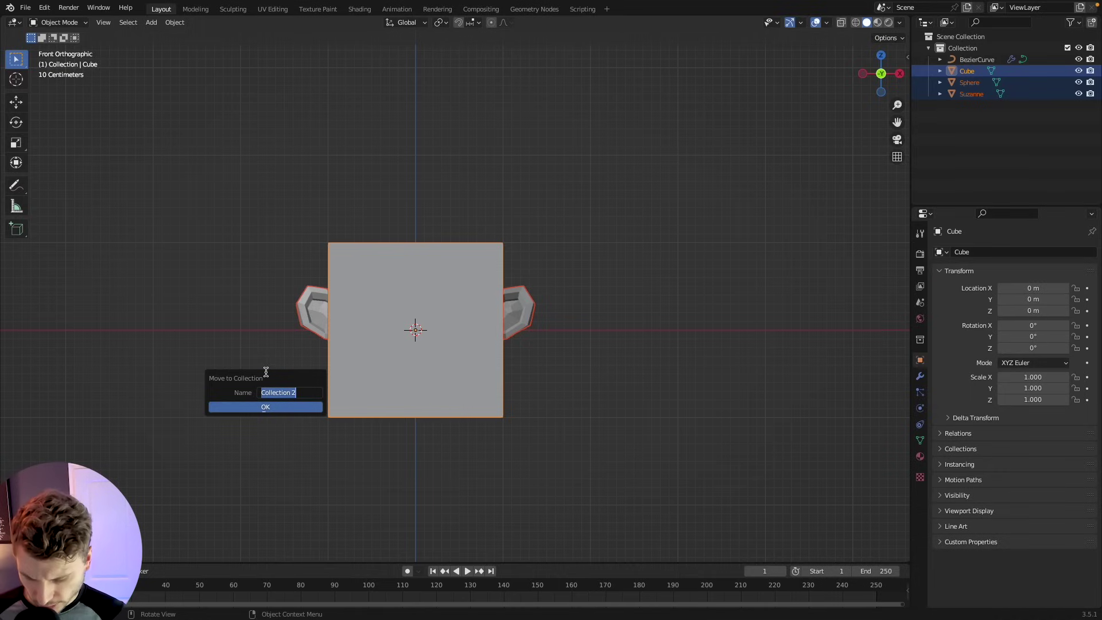
text(o)
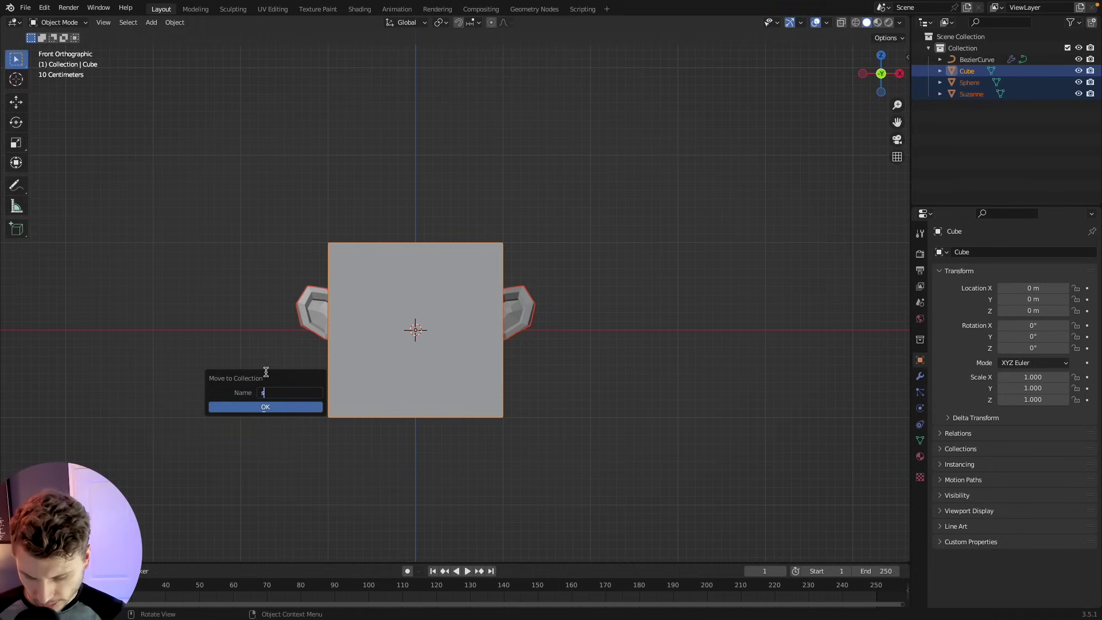
click(267, 407)
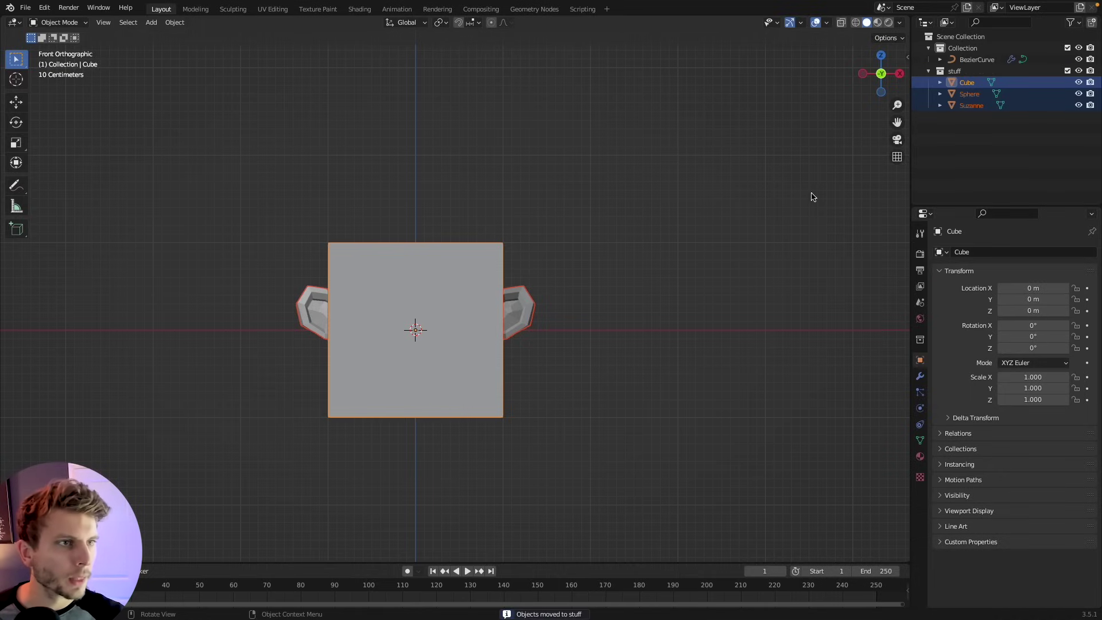
Exclude the stuff collection from the view layer, select the Bezier curve and return to the Geometry Nodes workspace
click(1067, 72)
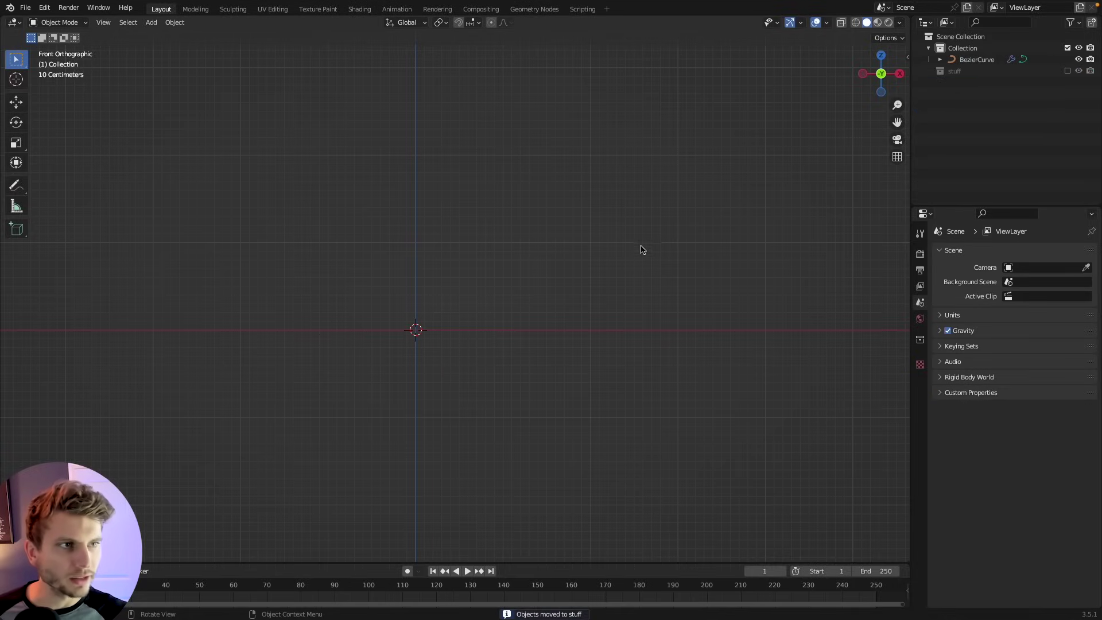
click(976, 60)
click(534, 8)
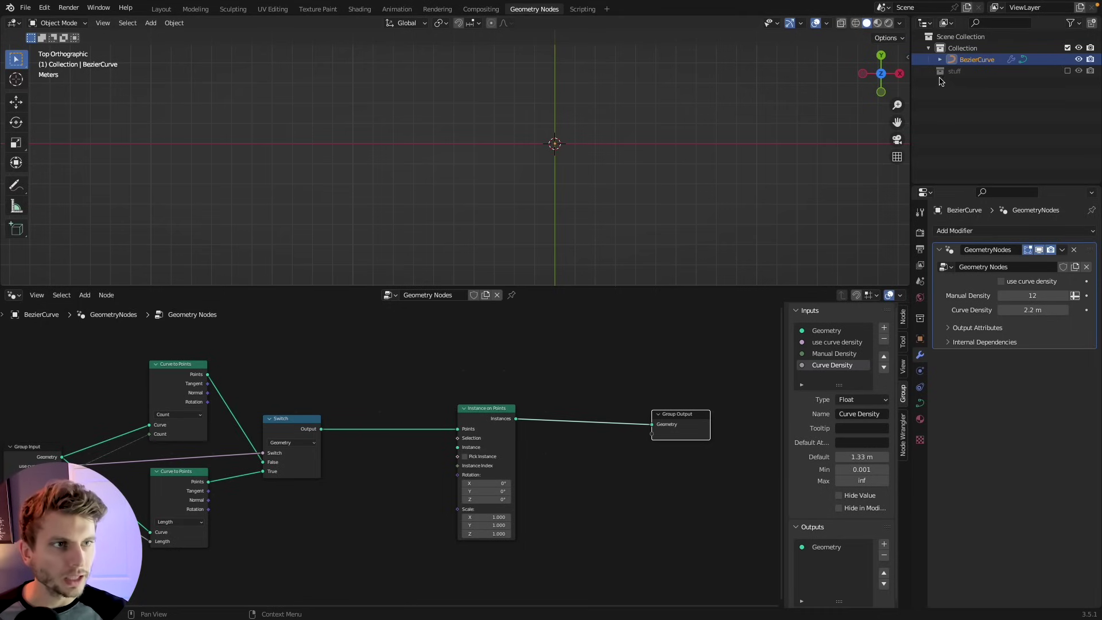
Add the stuff collection as a Collection Info node and connect its Instances to the Instance input of Instance on Points
drag(953, 71, 335, 497)
middle_drag(364, 489, 377, 455)
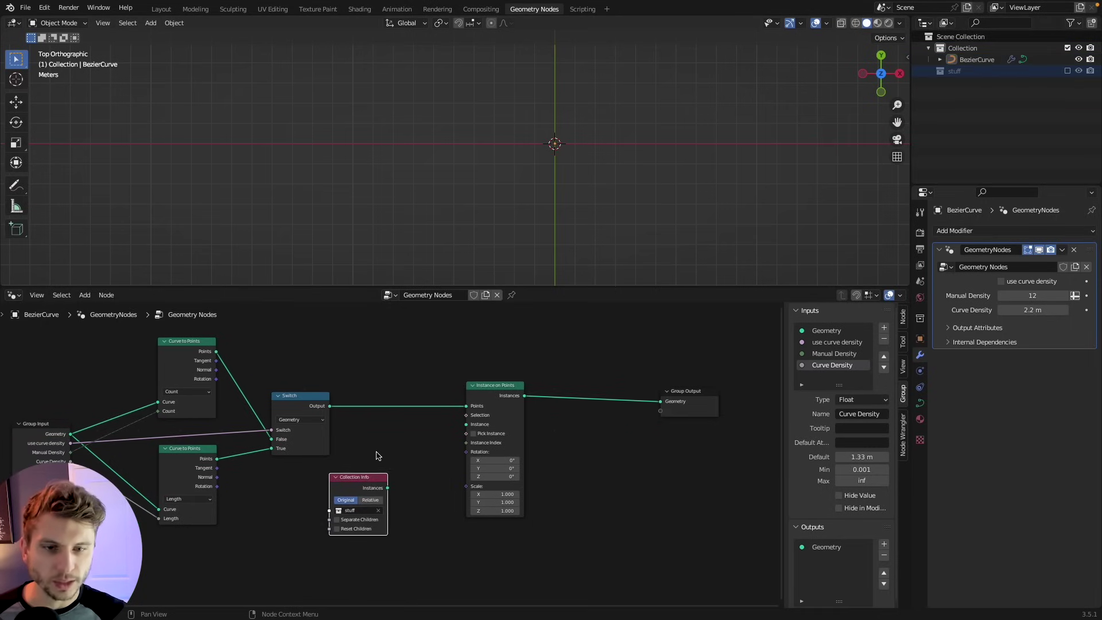
drag(387, 487, 467, 425)
middle_drag(433, 221, 459, 123)
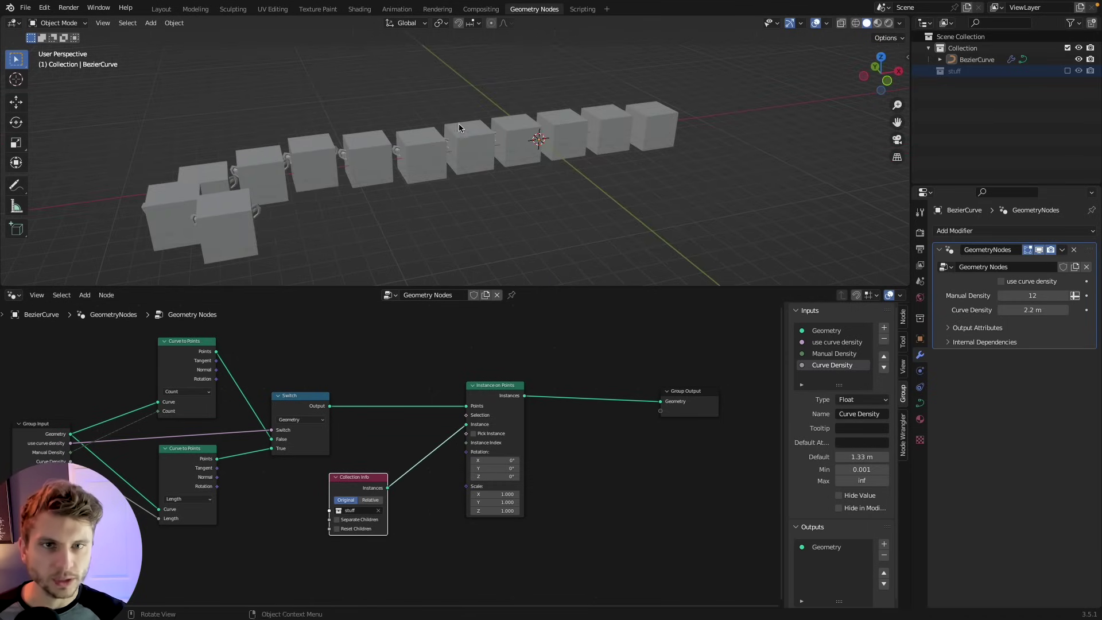
middle_drag(501, 167, 475, 160)
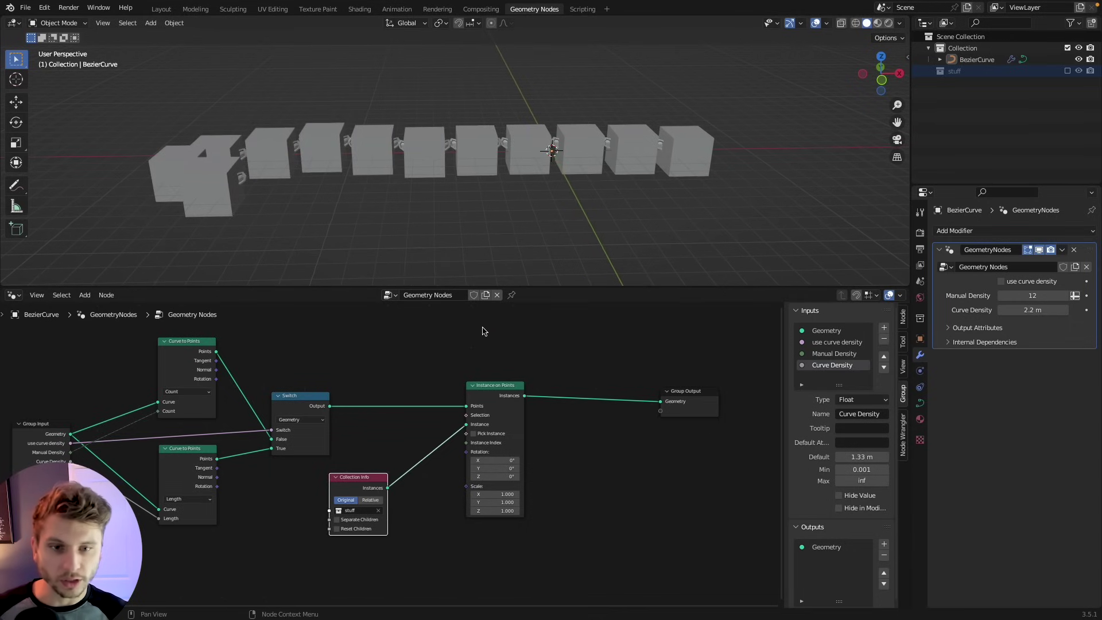
Enable Separate Children on the Collection Info node and Pick Instance on the Instance on Points node
scroll(395, 551, up, 2)
click(316, 543)
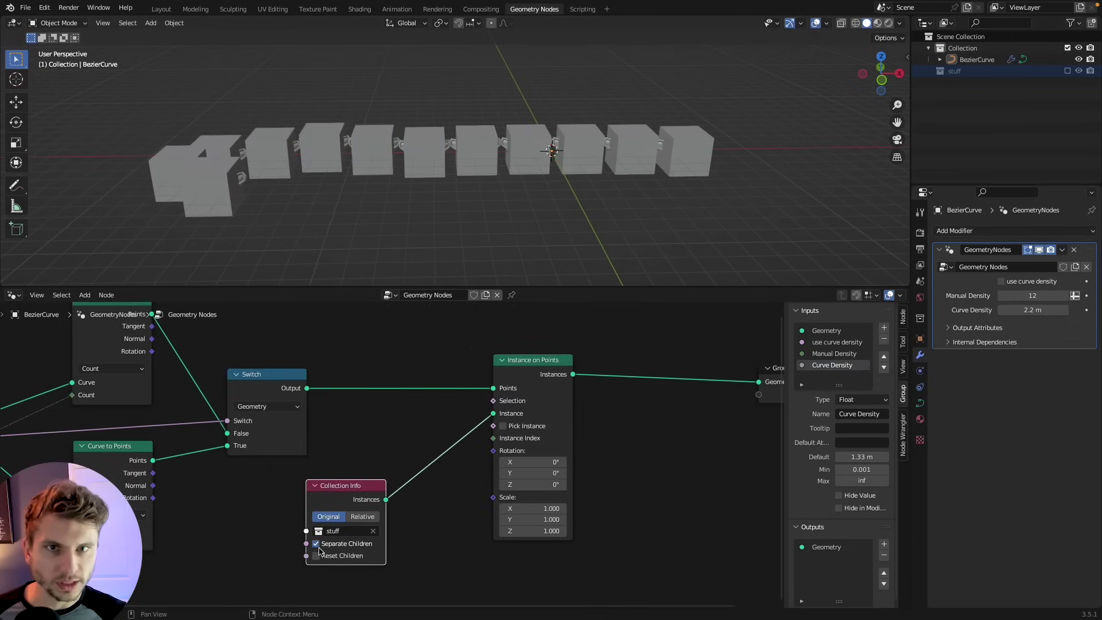
click(503, 426)
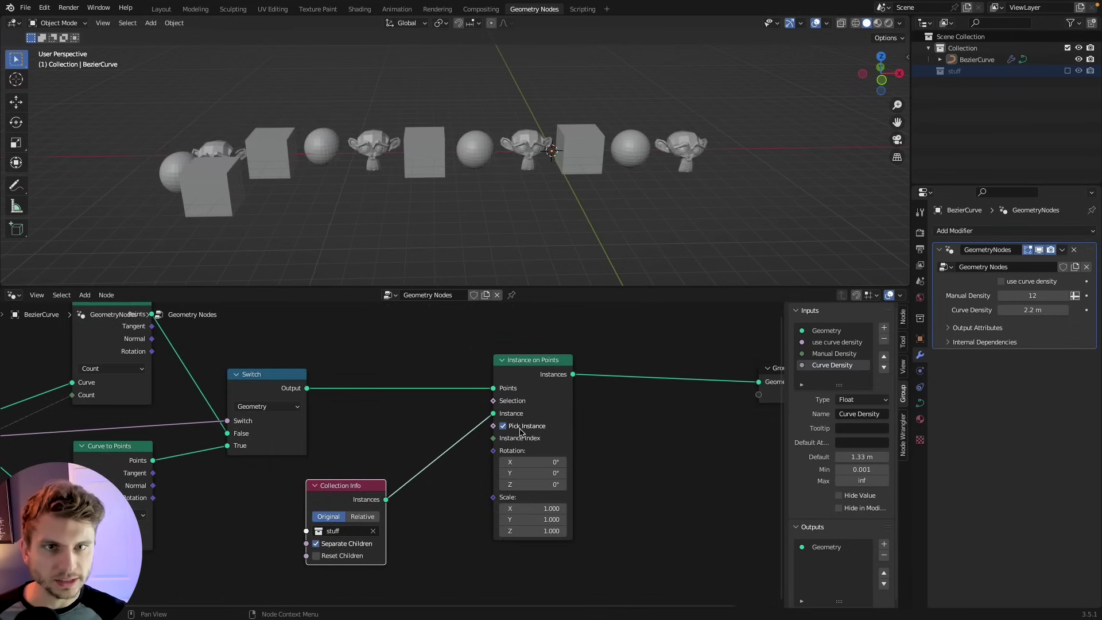
middle_drag(521, 217, 553, 215)
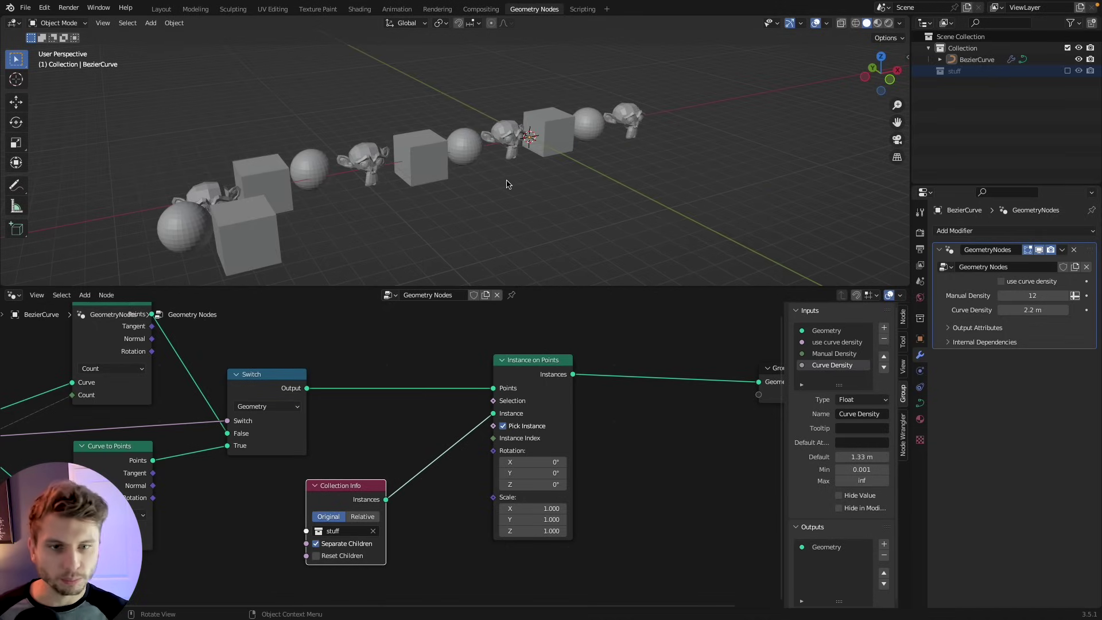
Turn on use curve density and extrude the Bezier curve's end point repeatedly into a long U-shaped path
scroll(507, 180, down, 3)
click(1001, 281)
middle_drag(671, 207, 628, 180)
key(Tab)
key(e)
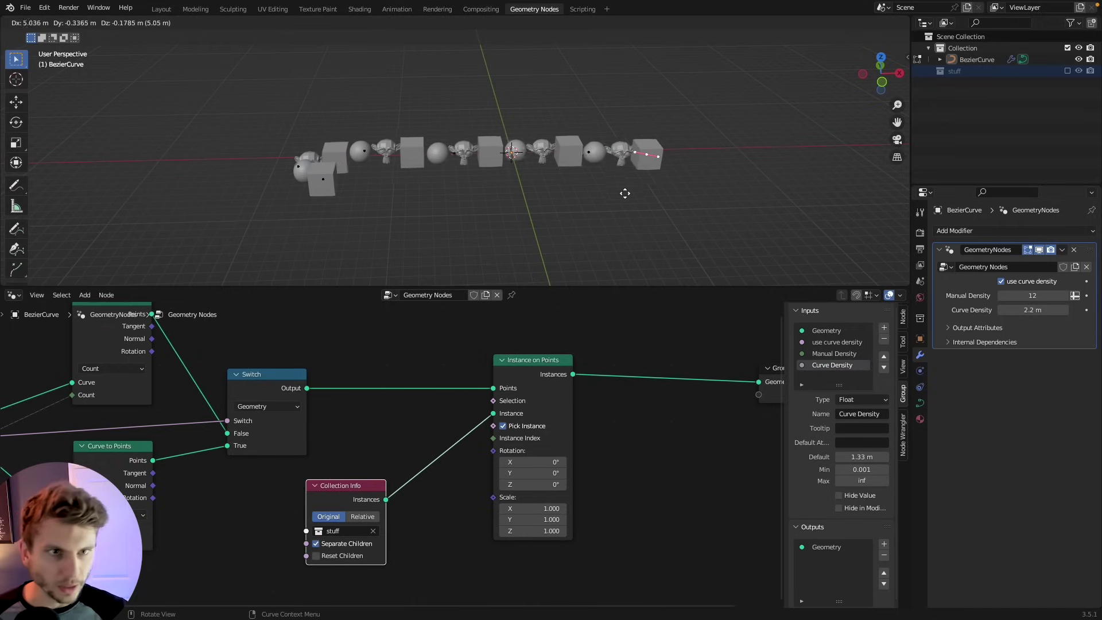
click(740, 161)
middle_drag(740, 161, 695, 216)
key(e)
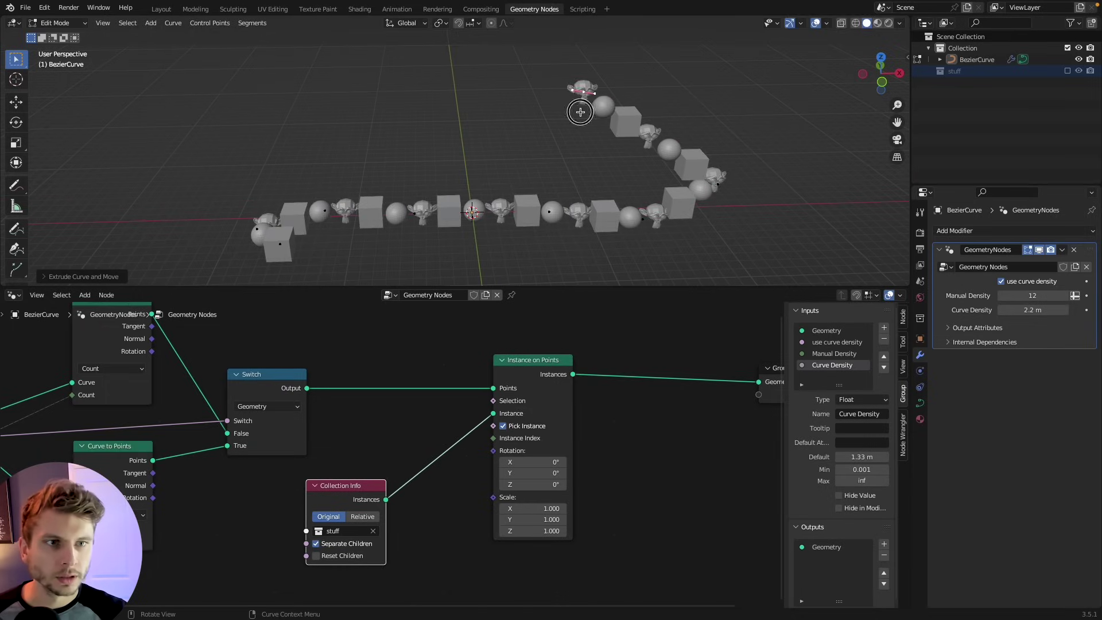
click(206, 164)
middle_drag(206, 164, 464, 123)
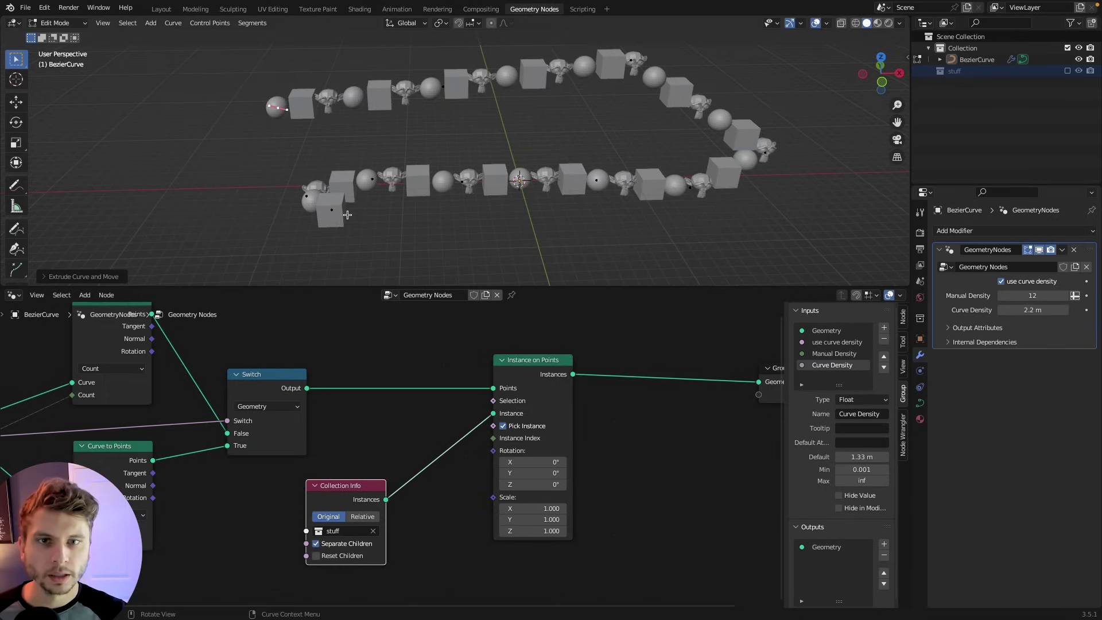
middle_drag(337, 211, 599, 145)
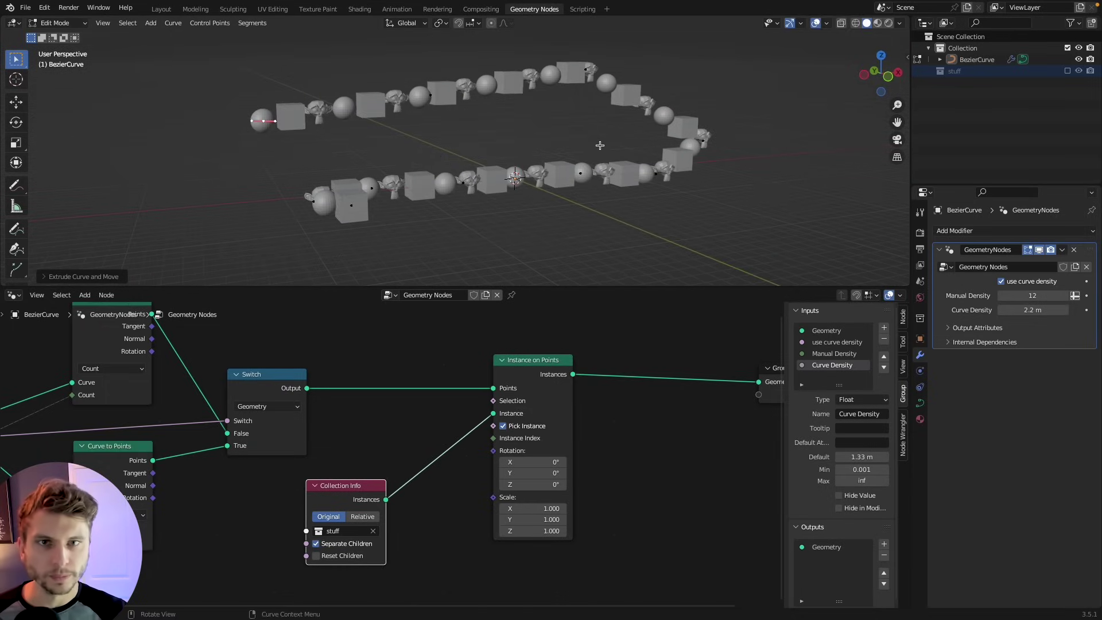
Draw freehand Bezier strokes with the Draw tool, writing a name in large letters across the grid in top view
scroll(376, 207, down, 3)
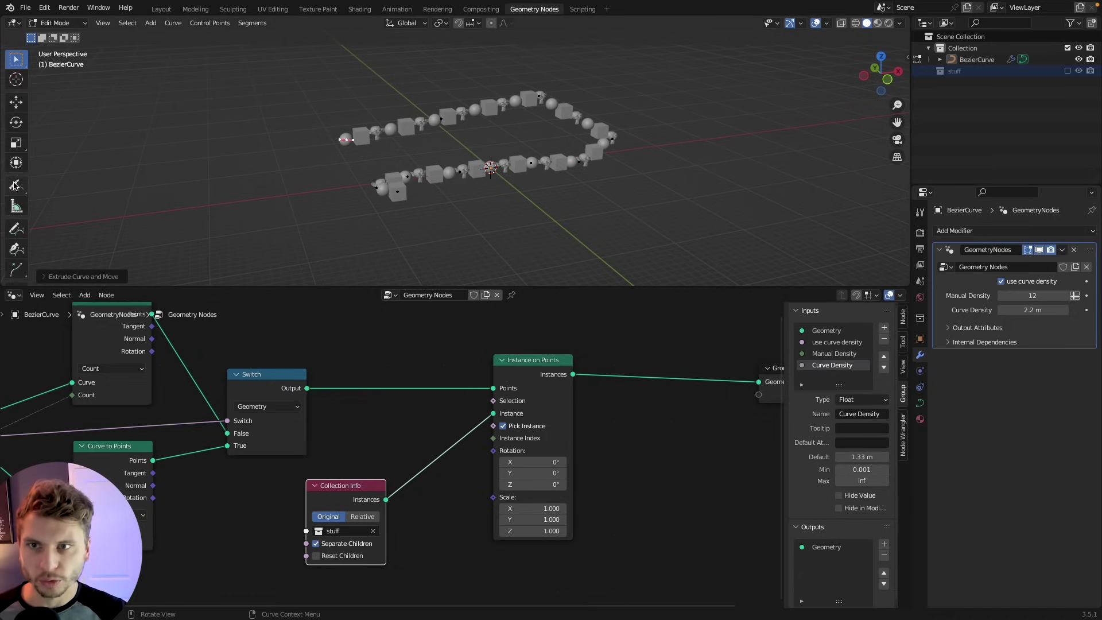
click(16, 228)
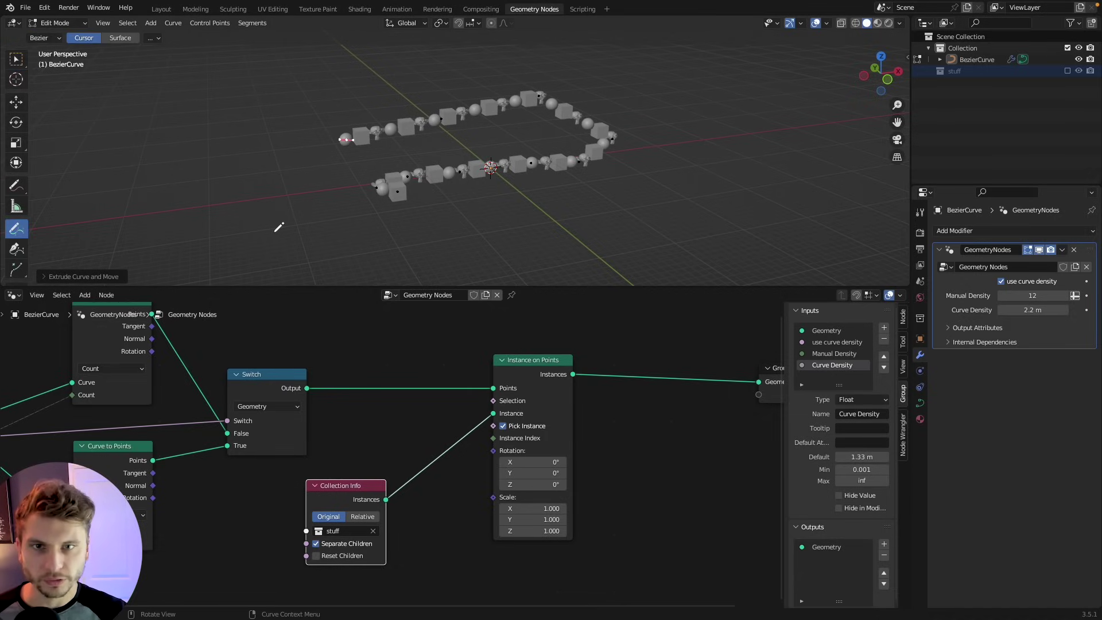
mouse_move(272, 221)
mouse_down()
mouse_move(459, 245)
mouse_move(609, 202)
mouse_up()
mouse_move(293, 193)
mouse_down()
mouse_move(343, 76)
mouse_move(716, 137)
mouse_move(718, 152)
mouse_up()
middle_drag(499, 162, 666, 150)
mouse_move(111, 72)
middle_down()
mouse_move(138, 135)
mouse_move(141, 94)
middle_up()
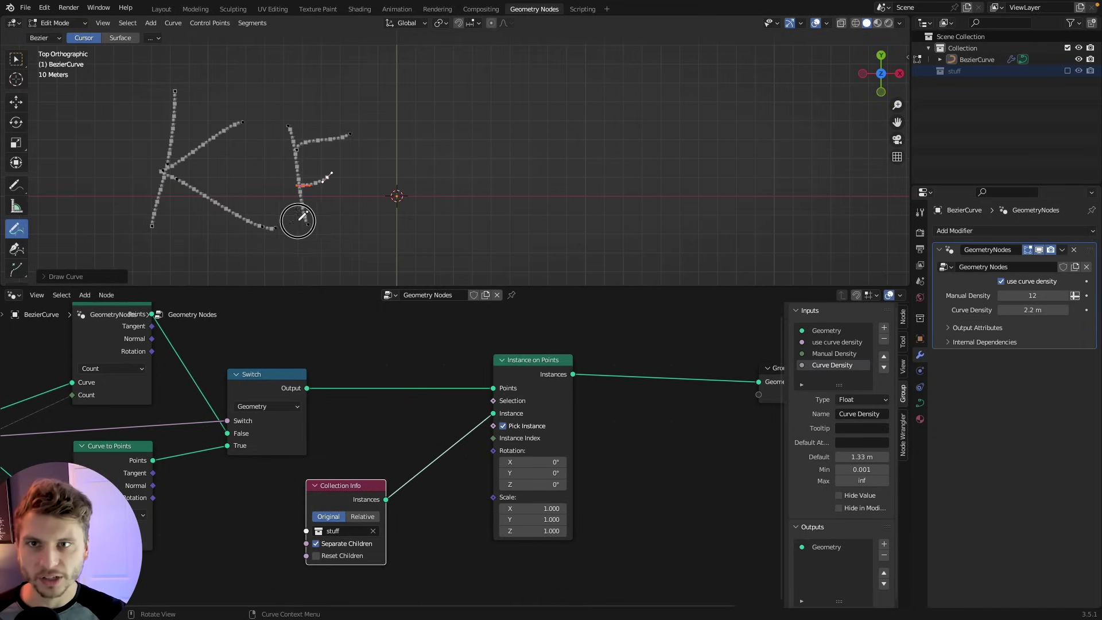
drag(295, 216, 397, 219)
drag(411, 155, 441, 218)
drag(412, 117, 511, 99)
mouse_move(525, 232)
mouse_down()
mouse_move(614, 122)
mouse_move(705, 245)
mouse_up()
mouse_move(650, 157)
middle_down()
mouse_move(561, 153)
mouse_move(524, 175)
mouse_move(499, 164)
mouse_move(525, 167)
middle_up()
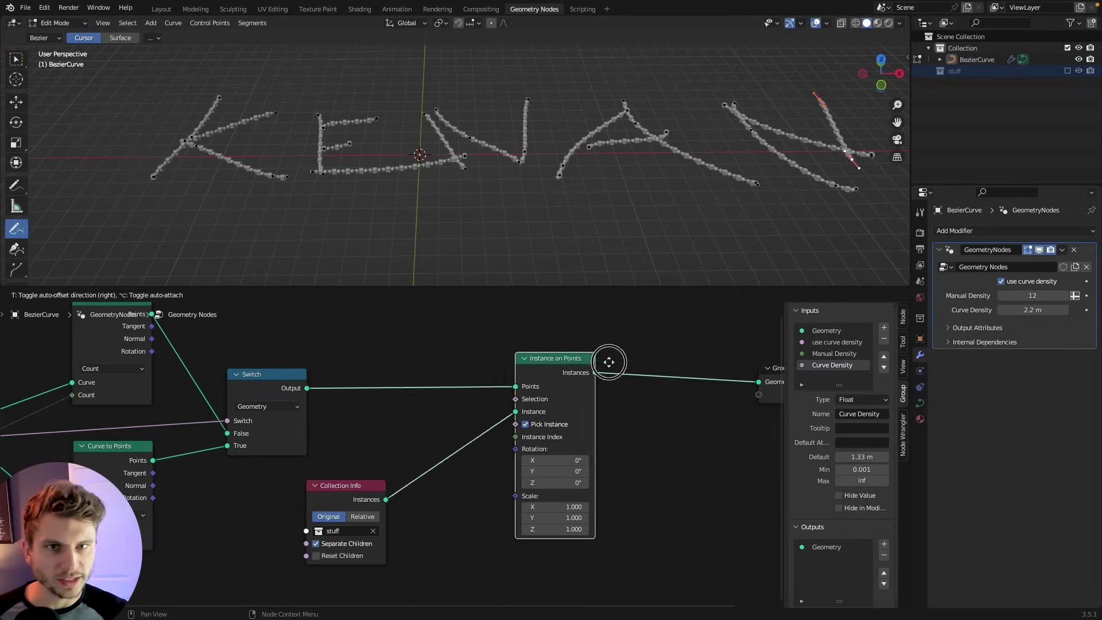
Reposition the Instance on Points and Collection Info nodes to free space after the Switch node
drag(609, 362, 672, 362)
middle_drag(464, 467, 413, 438)
drag(293, 459, 416, 386)
Add a Random Value node below the Switch node and set its data type to Vector
key(shift+a)
click(250, 385)
text(rand)
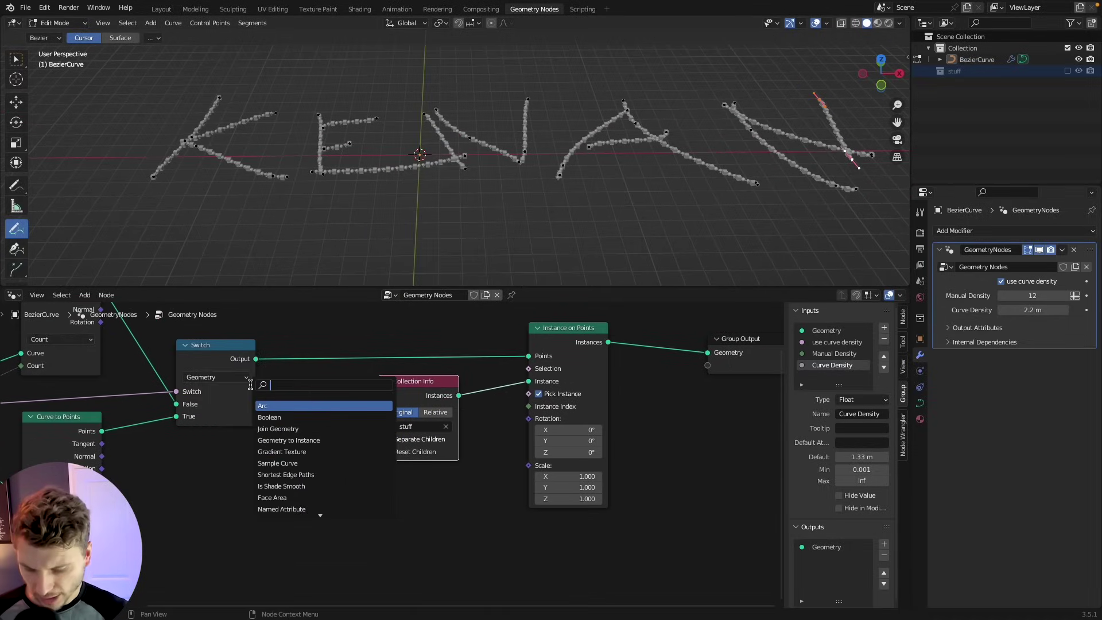
key(Return)
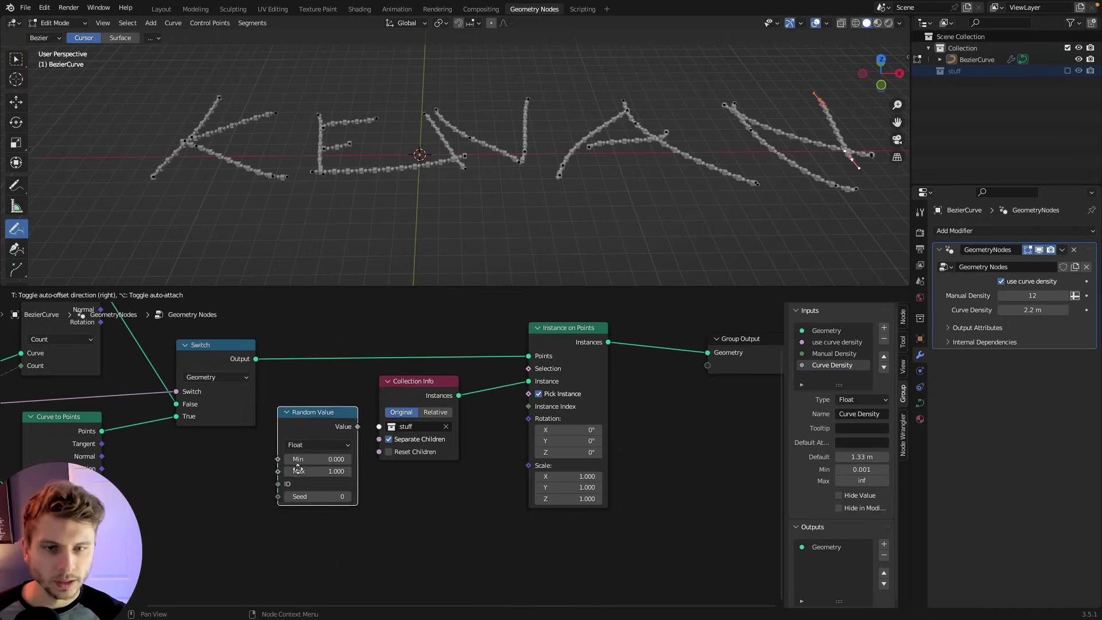
click(261, 474)
click(287, 501)
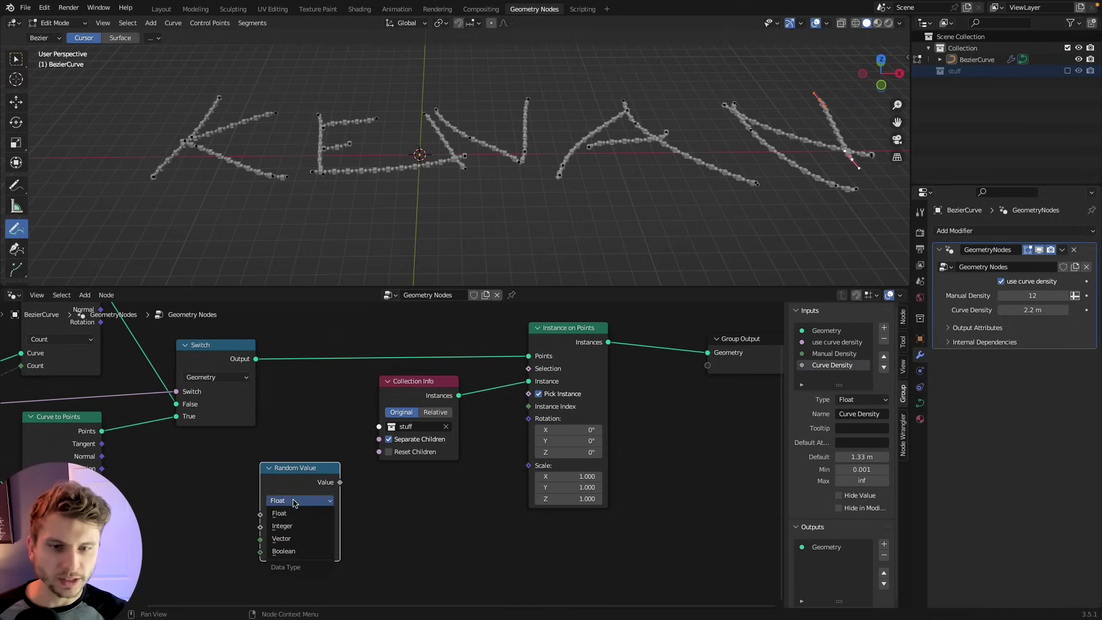
click(290, 539)
Reposition the Random Value node and collapse the Collection Info node beside the Instance on Points node
drag(295, 467, 298, 438)
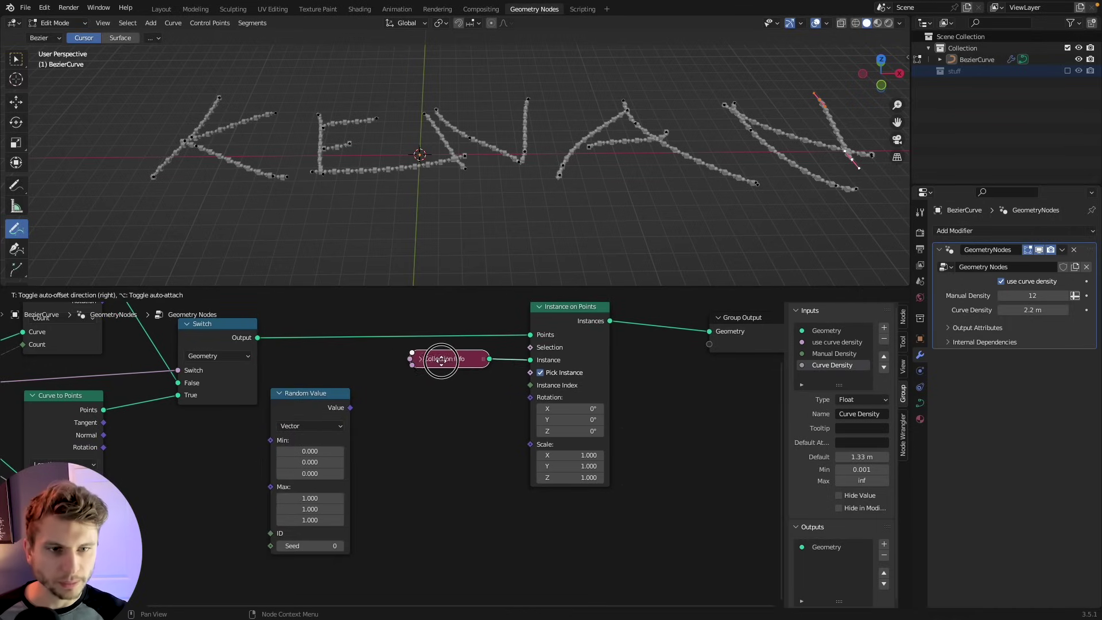
drag(442, 364, 454, 363)
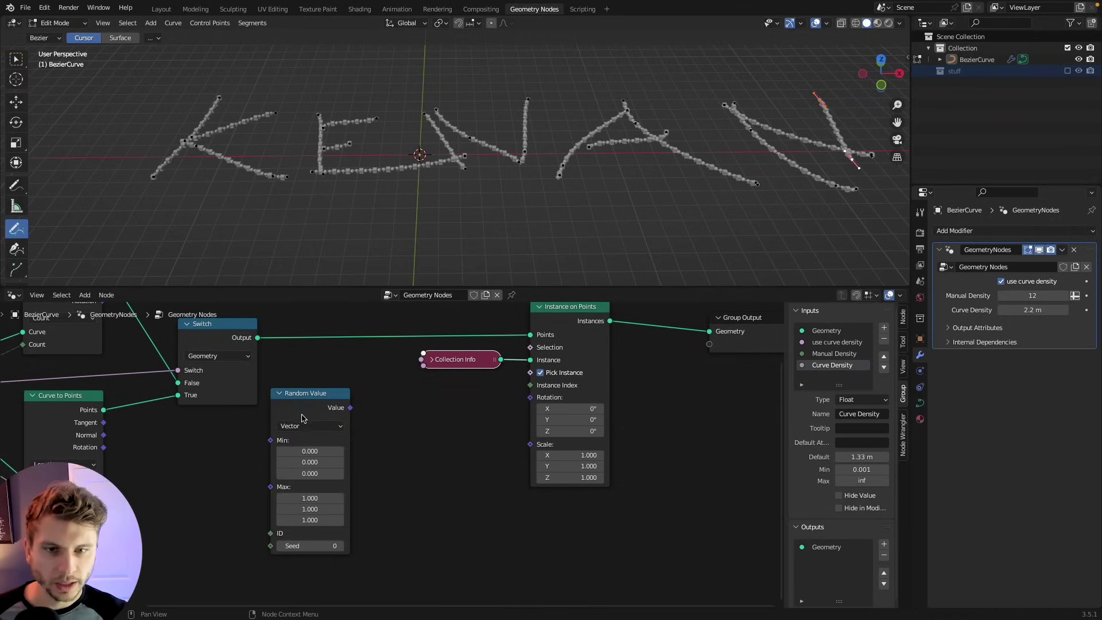
click(315, 498)
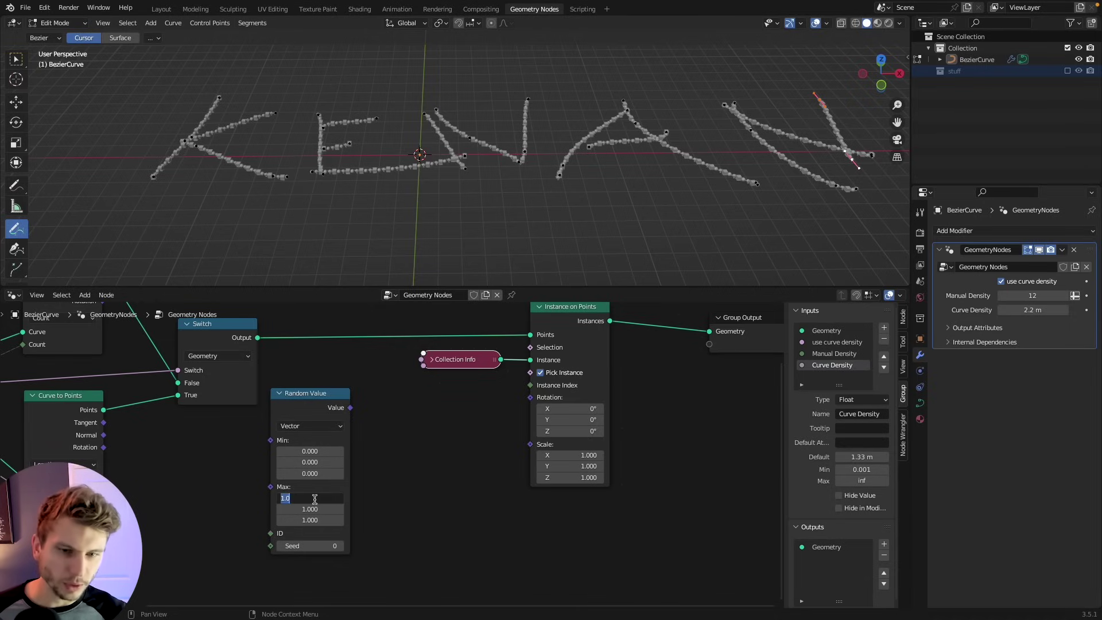
click(244, 501)
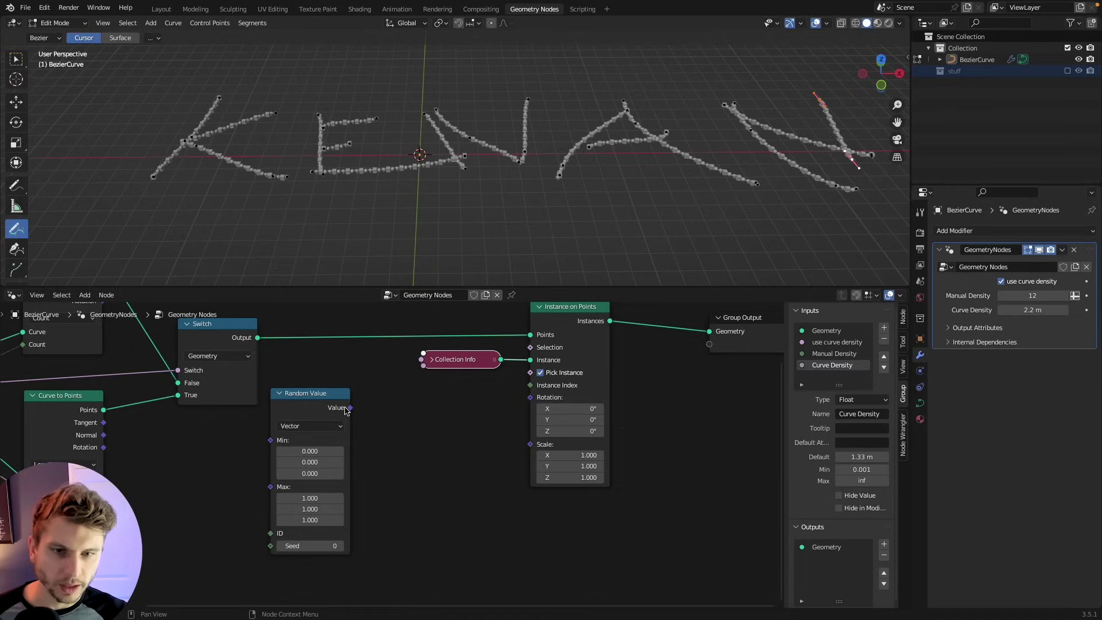
Connect the Random Value output to the Rotation of Instance on Points and expose its Max through the Group Input
drag(349, 407, 530, 397)
scroll(438, 490, down, 1)
middle_drag(438, 490, 637, 478)
drag(482, 488, 168, 437)
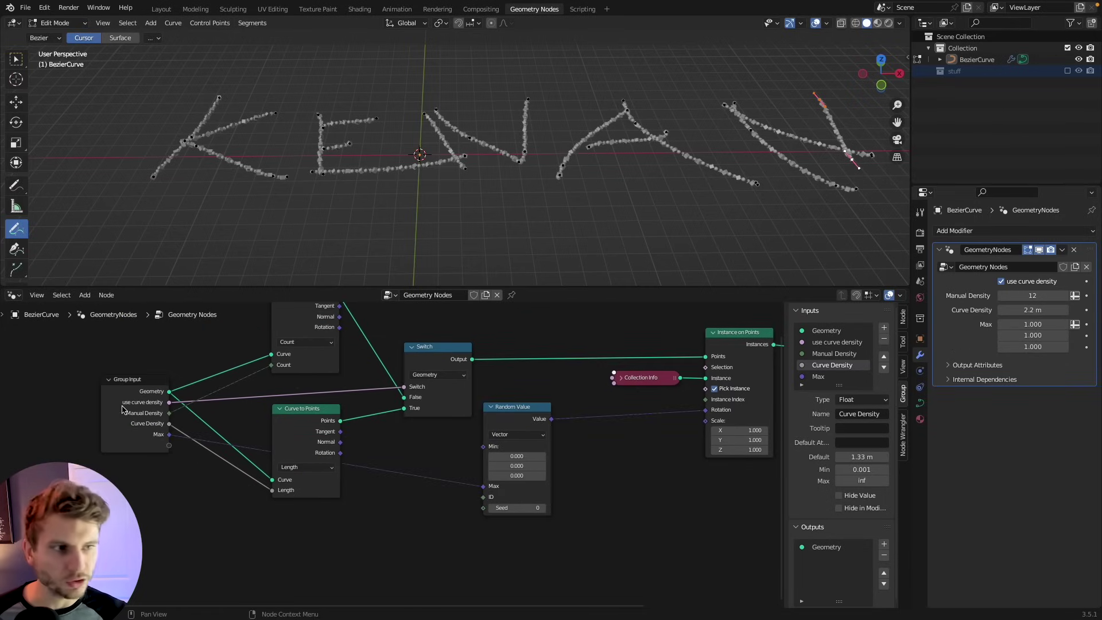
Rename the new Max group input to "Rotation"
click(150, 421)
click(818, 377)
click(855, 411)
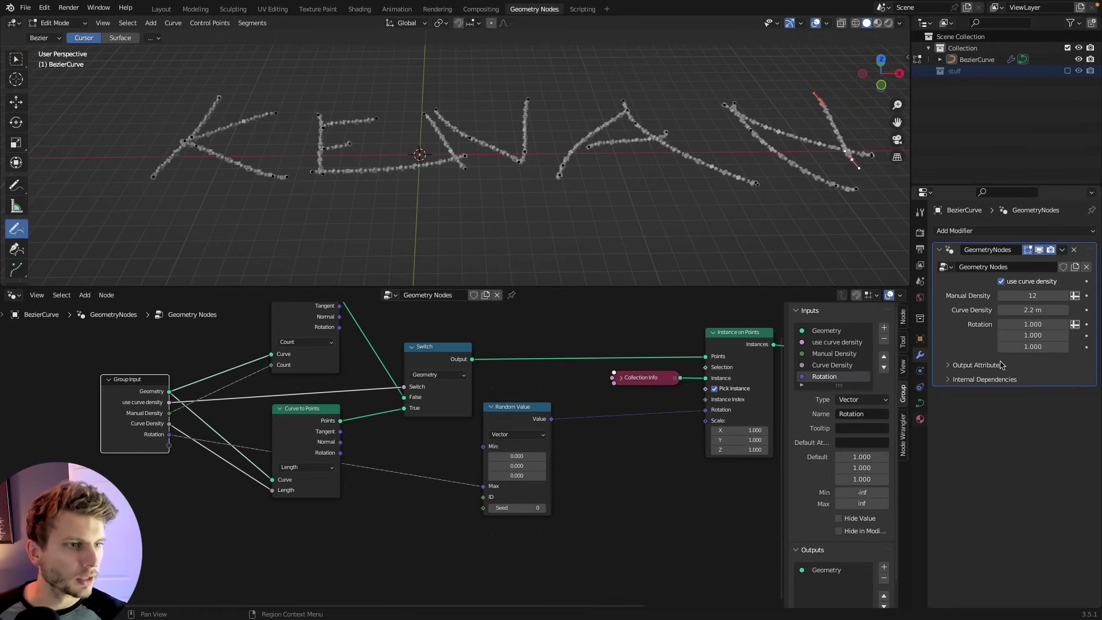
Set the modifier's third Rotation value to 8.380 and inspect the rotated instances up close
drag(1020, 346, 1061, 346)
scroll(291, 84, up, 1)
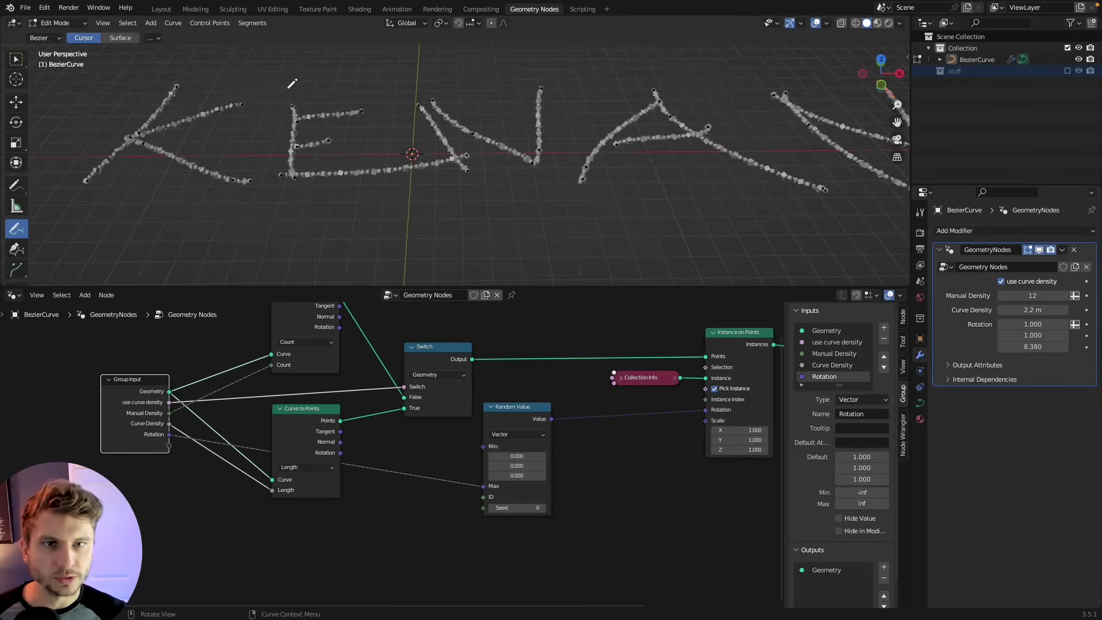
scroll(291, 84, up, 5)
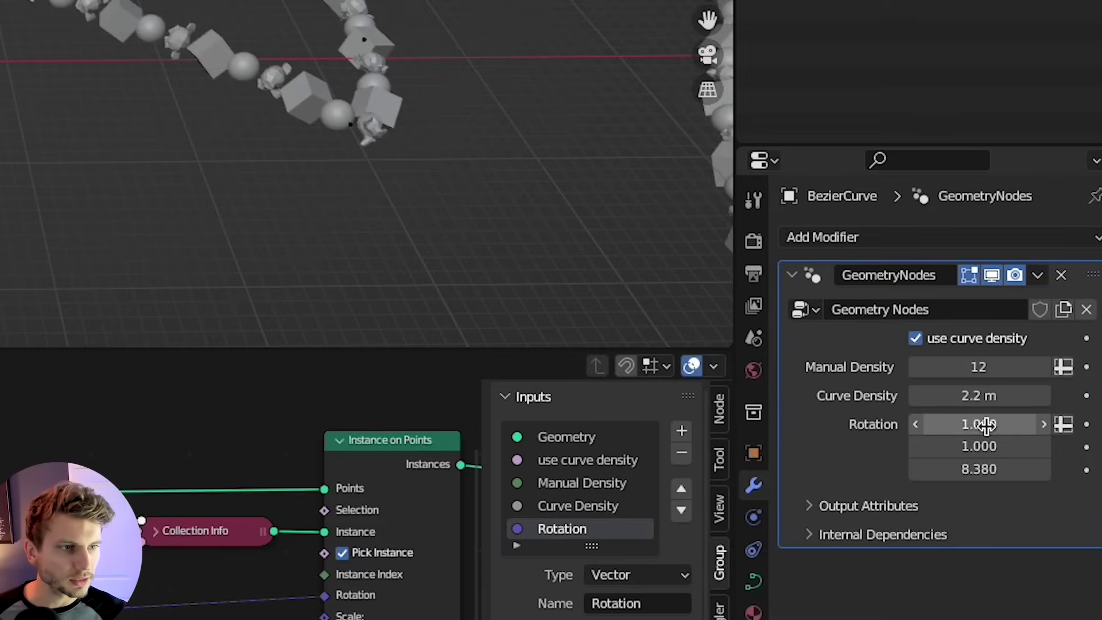
Set the modifier's first two Rotation values to 0 and the third to 21.650
click(1036, 324)
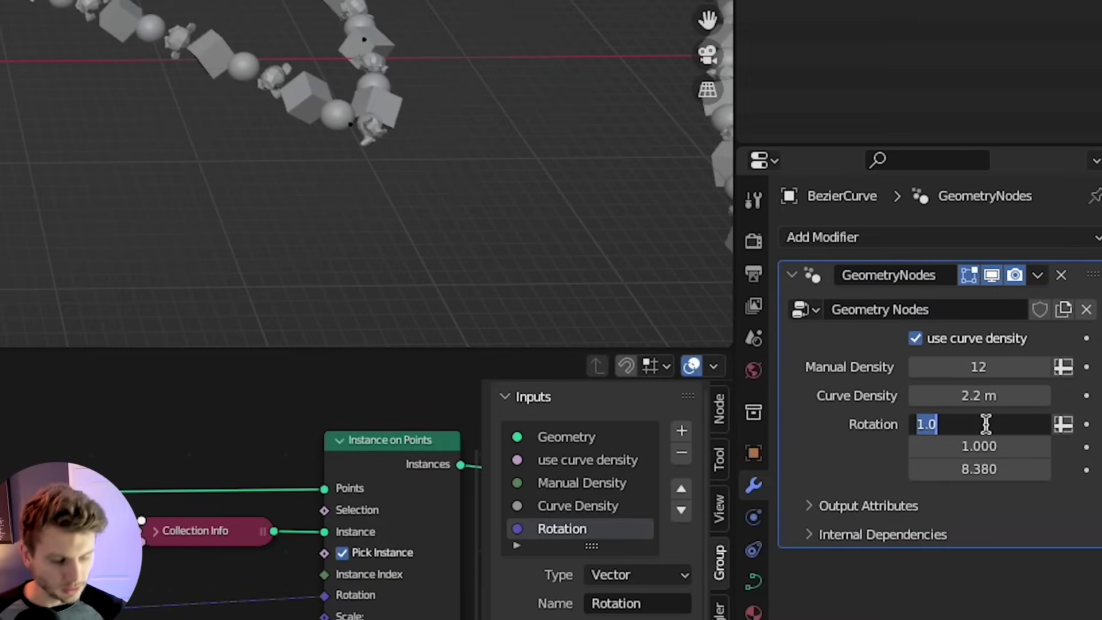
text(0)
key(Tab)
text(0)
key(Return)
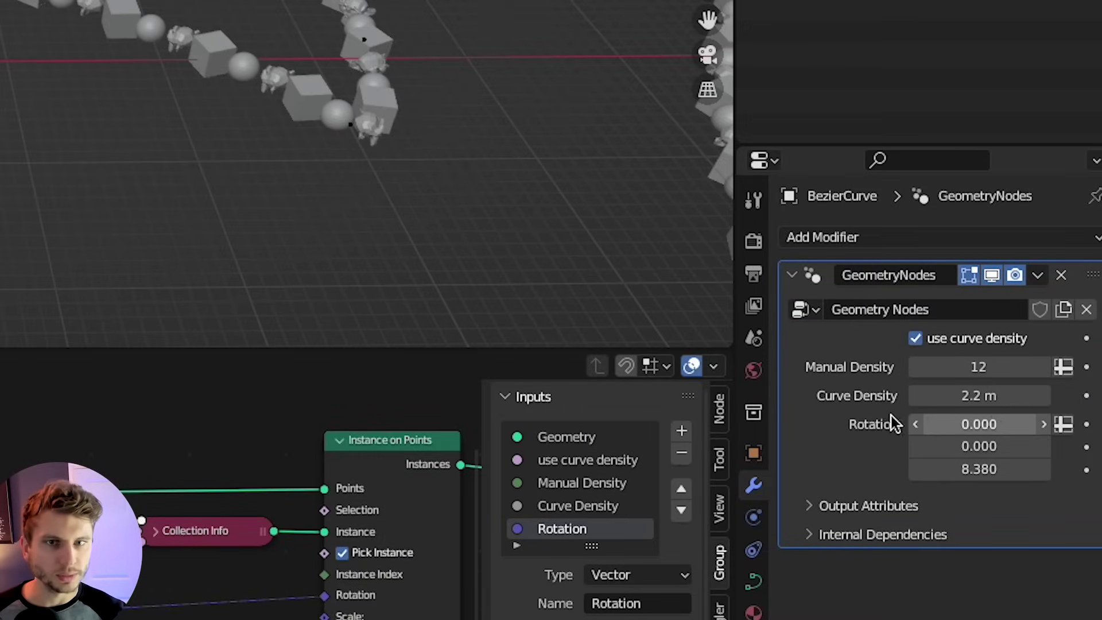
middle_drag(201, 246, 102, 207)
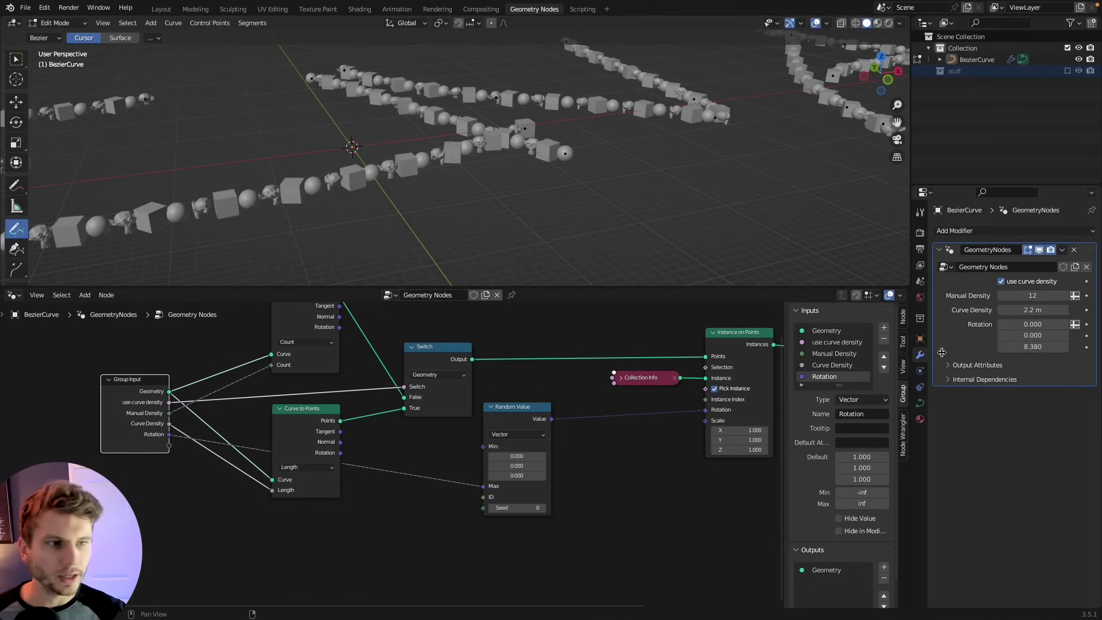
drag(1027, 346, 1040, 346)
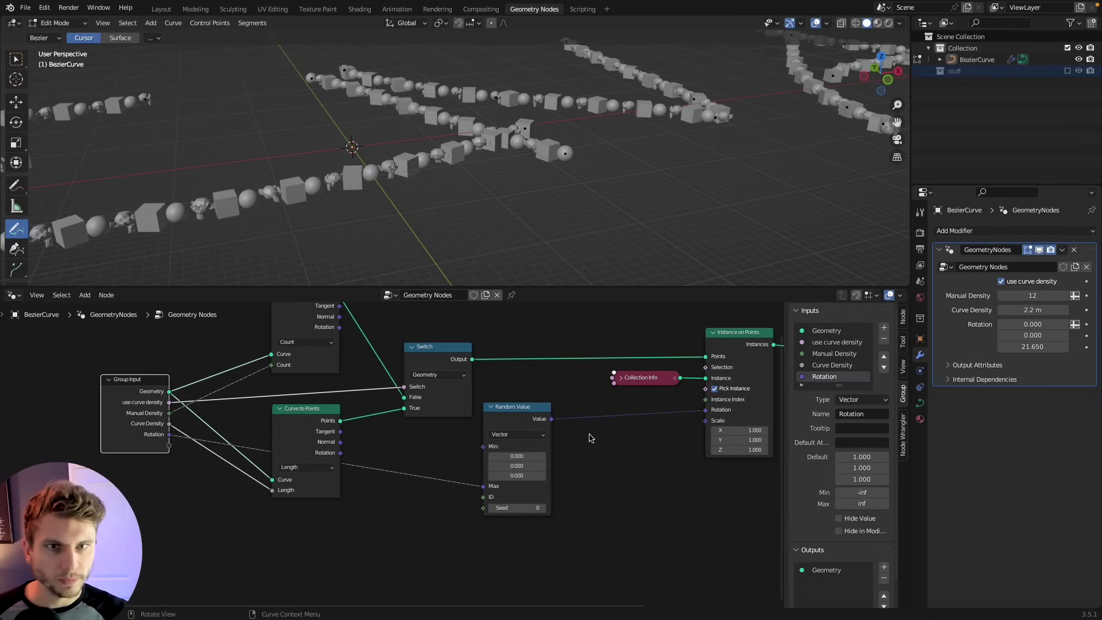
Duplicate the Random Value node below the original and set the copy's data type to Float
drag(521, 414, 538, 401)
key(shift+d)
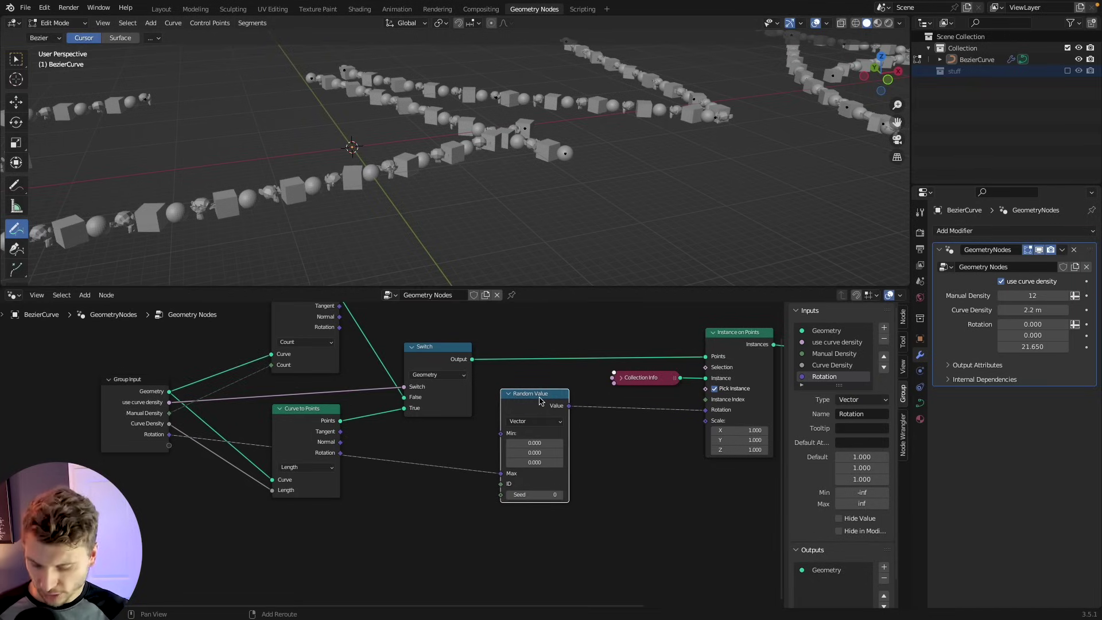
click(540, 524)
middle_drag(577, 490, 553, 430)
click(509, 483)
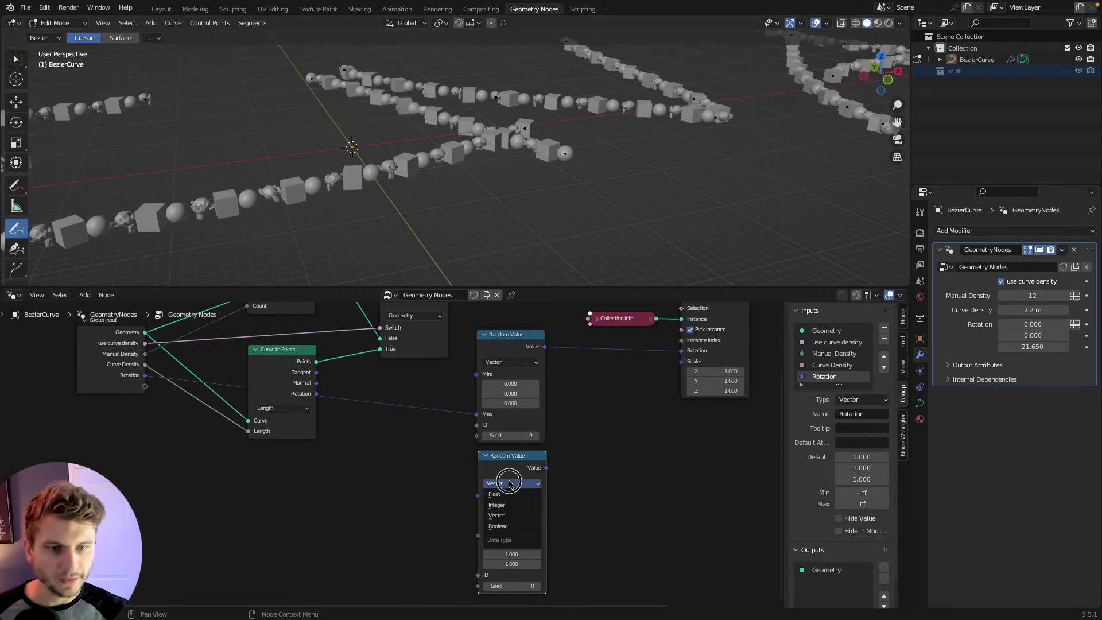
click(511, 514)
click(511, 483)
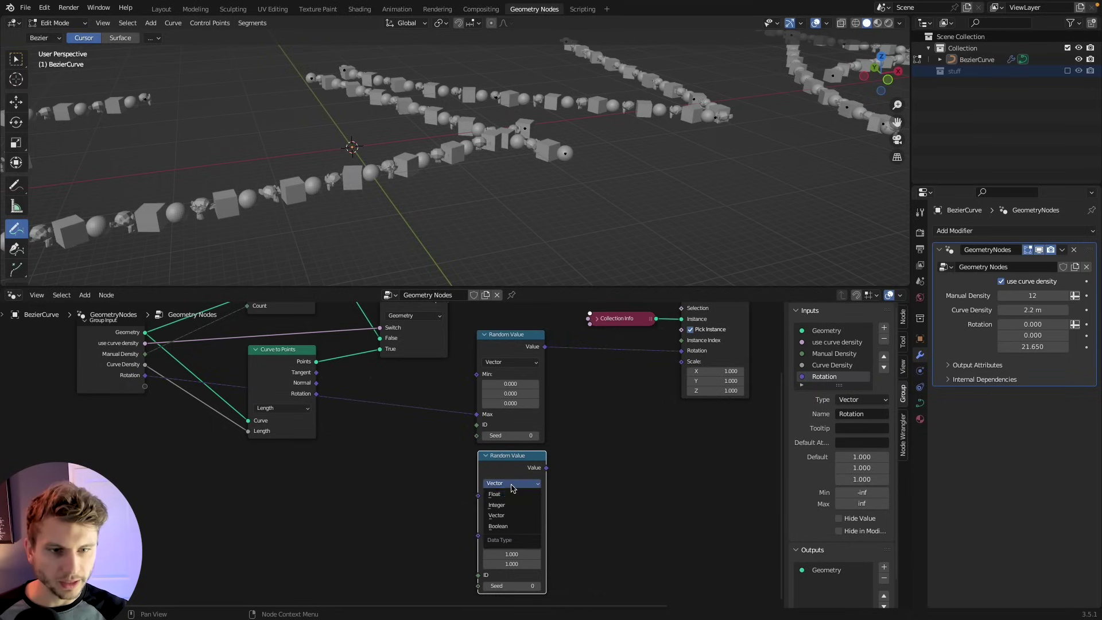
click(512, 494)
Connect the Float Random Value to the Scale of Instance on Points and expose its Max as a group input named "Scale"
middle_drag(614, 425, 491, 483)
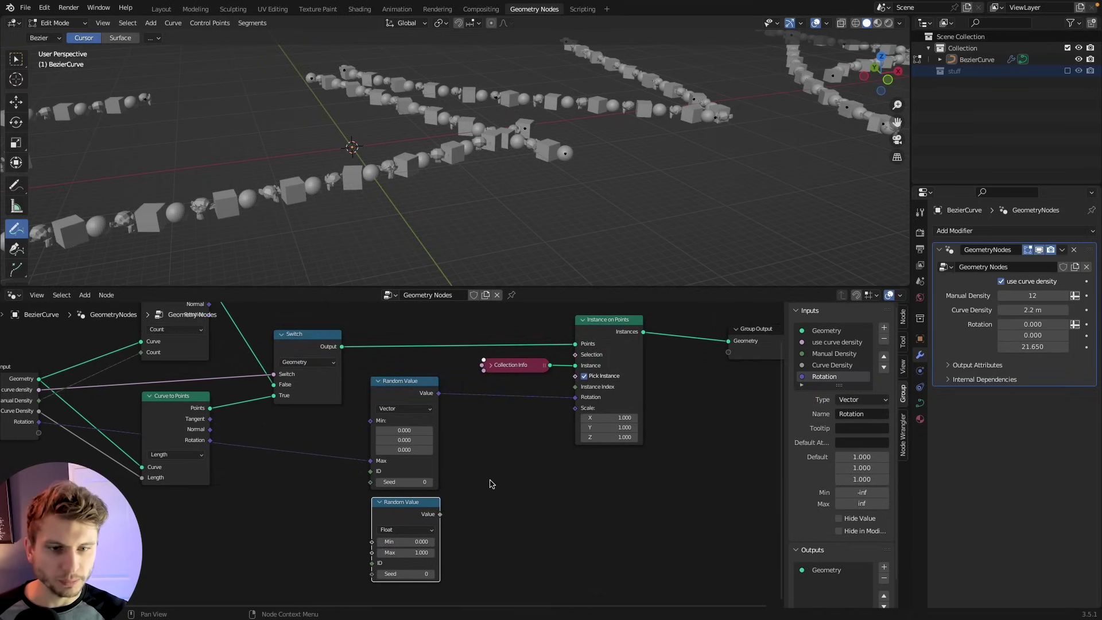
drag(440, 514, 576, 408)
scroll(515, 487, down, 2)
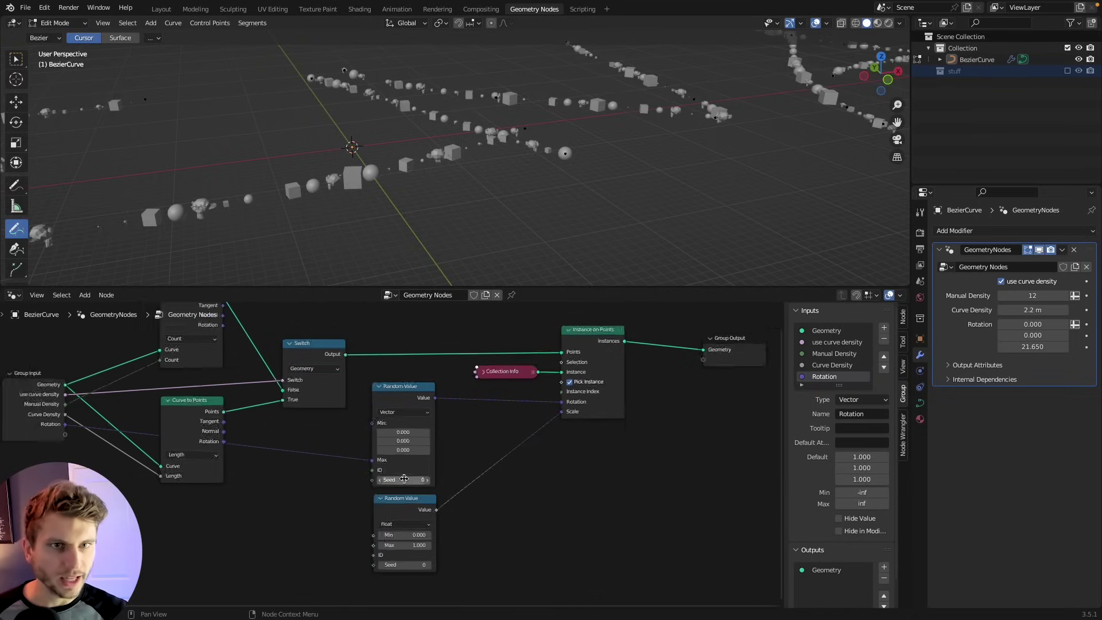
drag(440, 538, 191, 445)
click(154, 407)
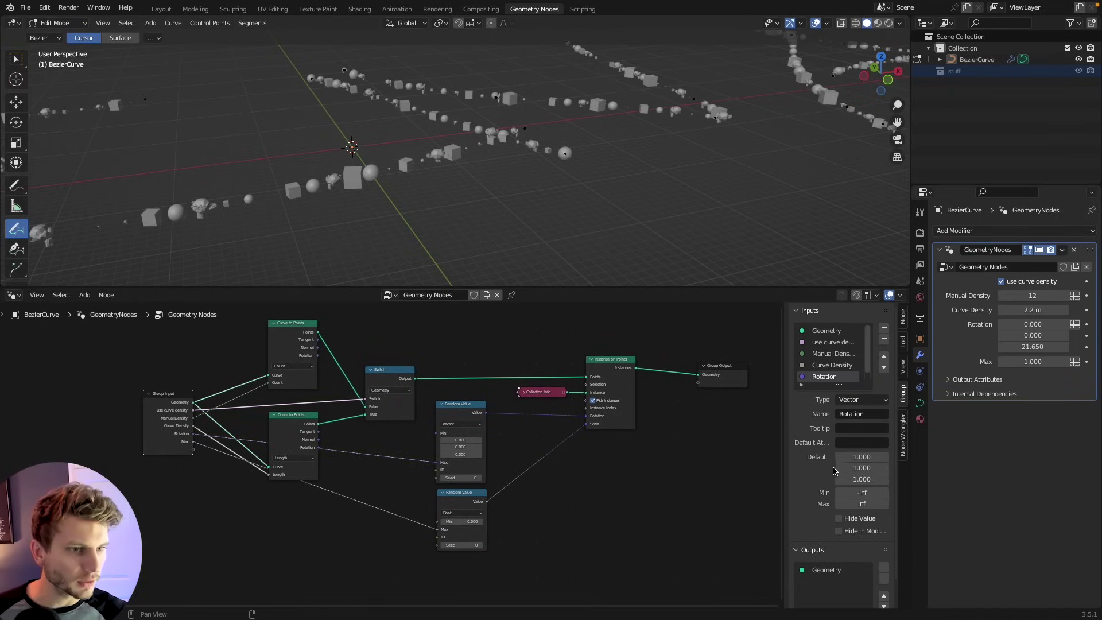
Set the modifier's Scale to 6.410 and inspect the randomly scaled instances along the drawn lettering
drag(1032, 361, 1076, 361)
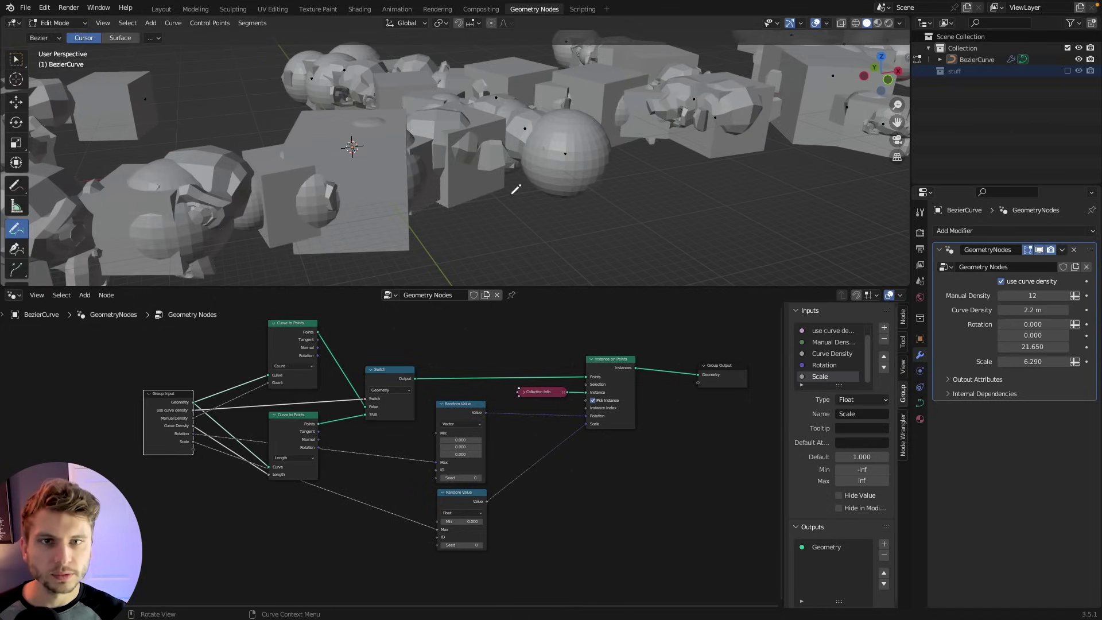
scroll(516, 190, down, 6)
middle_drag(516, 189, 498, 253)
scroll(495, 244, down, 3)
shift+middle_drag(574, 201, 464, 208)
middle_drag(464, 207, 457, 229)
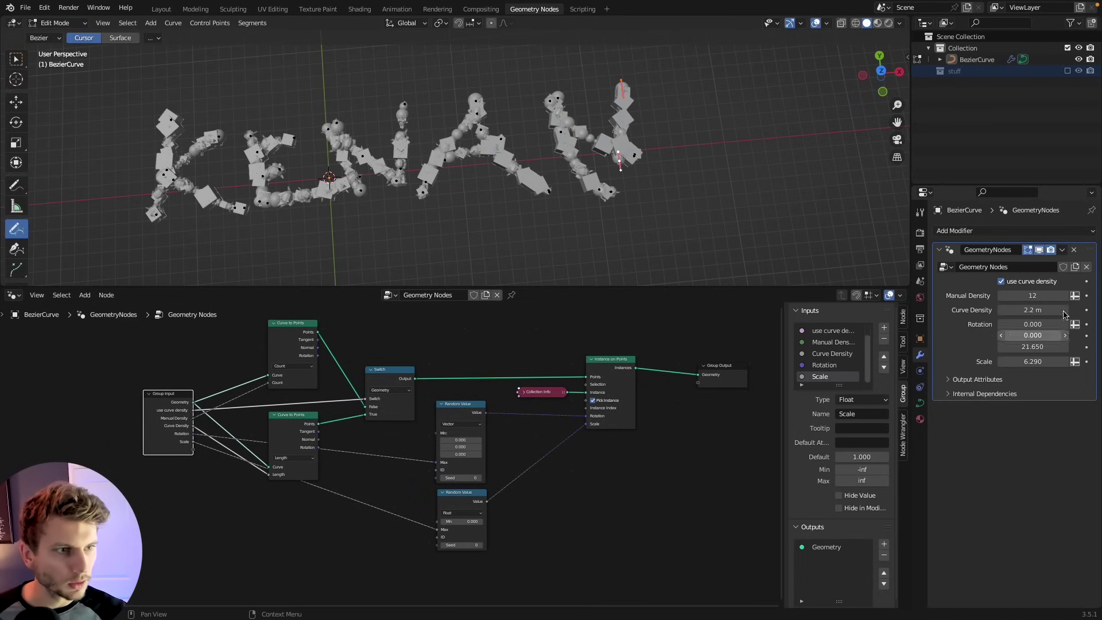
mouse_move(1033, 361)
mouse_down()
mouse_move(1048, 361)
mouse_move(1016, 361)
mouse_move(1037, 362)
mouse_up()
middle_drag(525, 215, 480, 226)
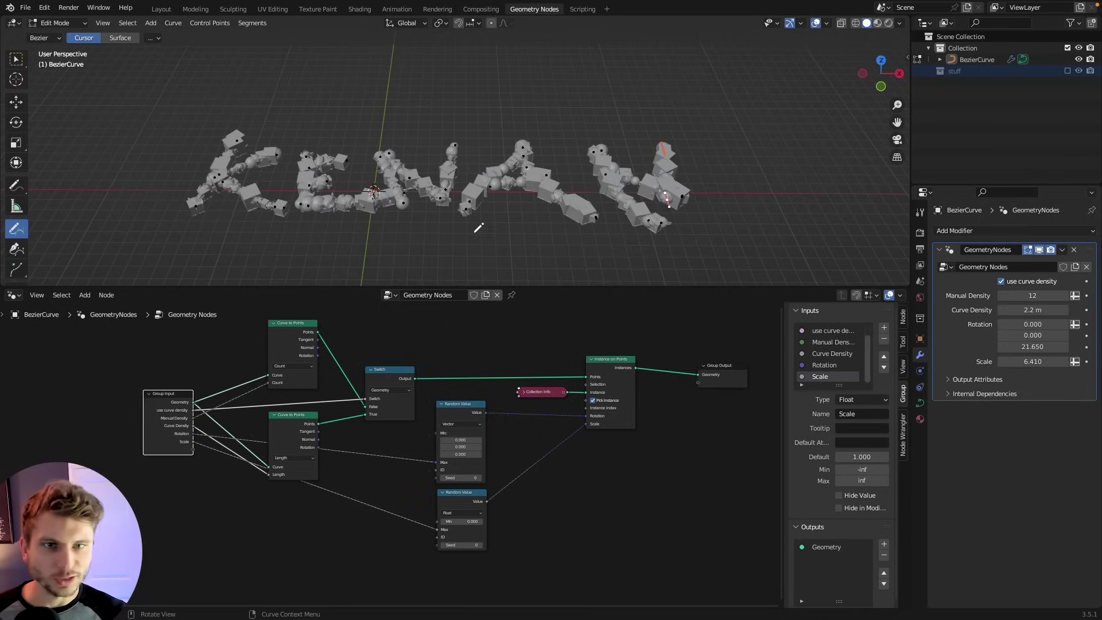
scroll(479, 226, up, 5)
scroll(505, 184, down, 4)
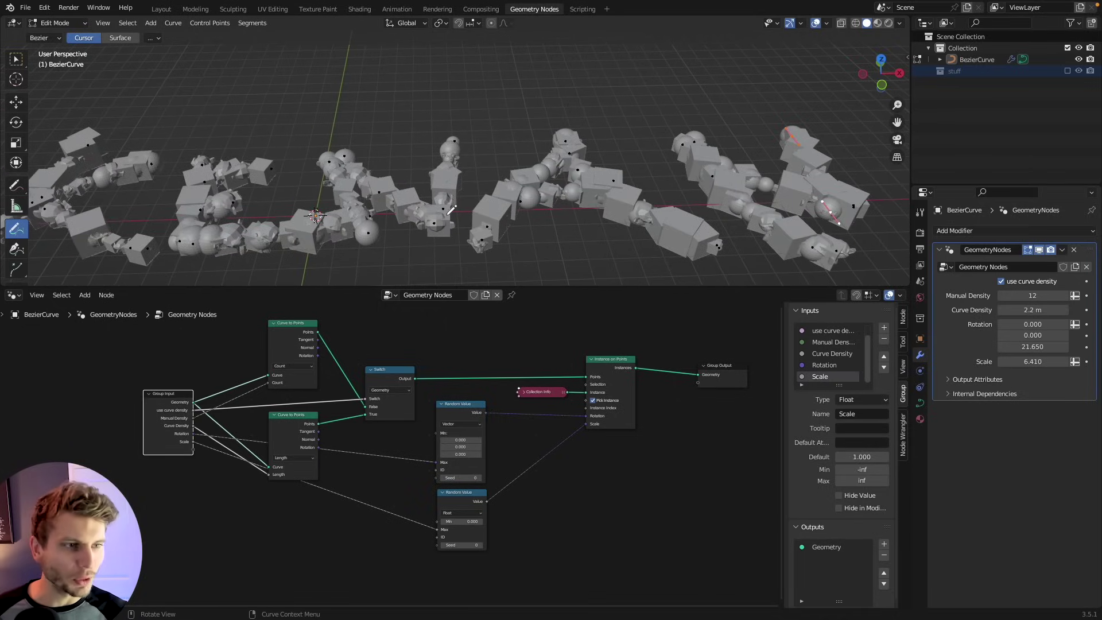
Draw extra long curves below and across the lettering with the Draw tool
drag(178, 228, 736, 211)
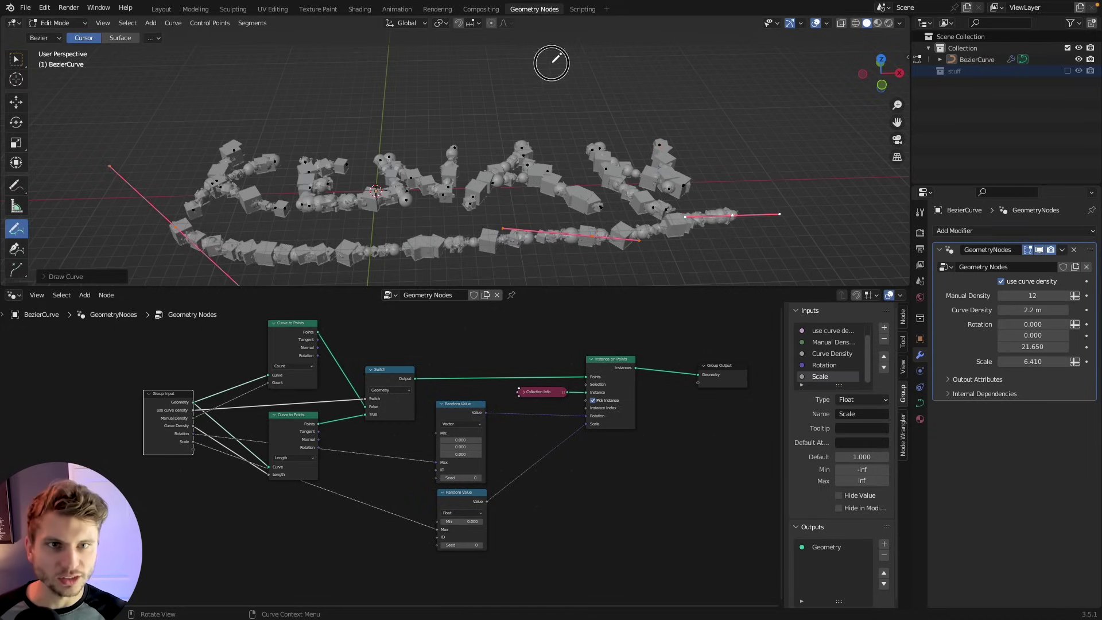
middle_drag(551, 62, 832, 241)
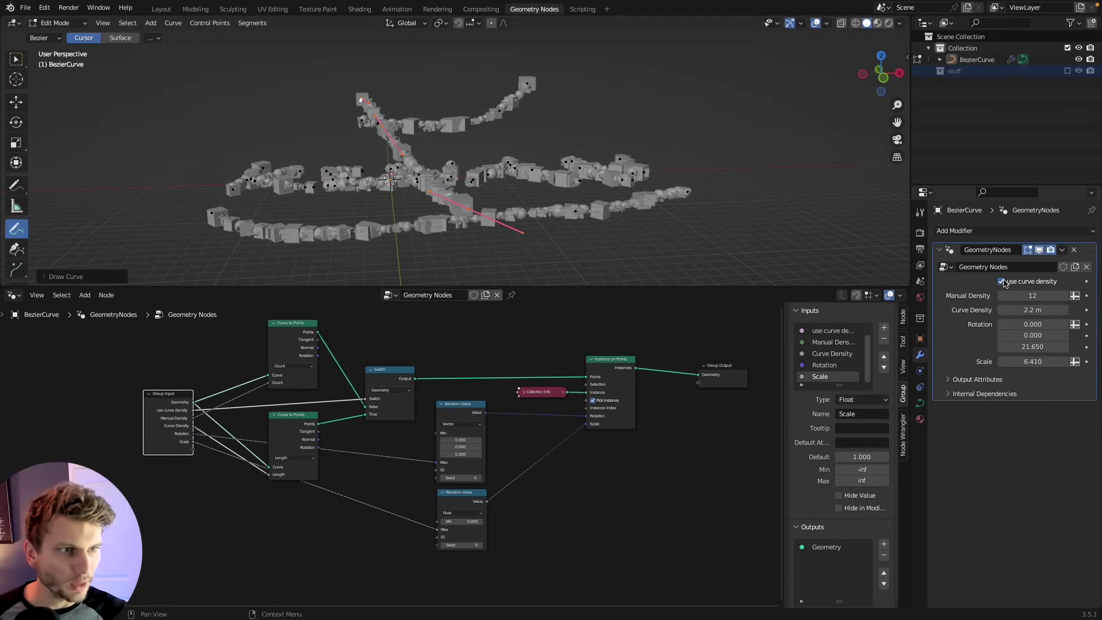
Turn off use curve density, set Manual Density to 72, and look at the scene from the top
click(1001, 281)
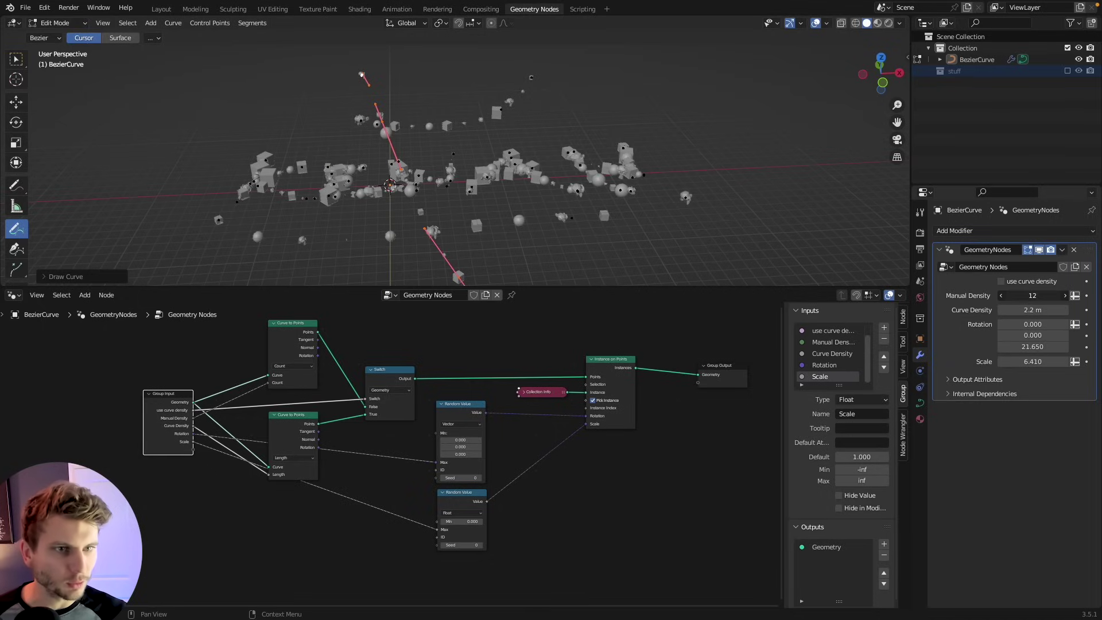
drag(1033, 295, 1090, 295)
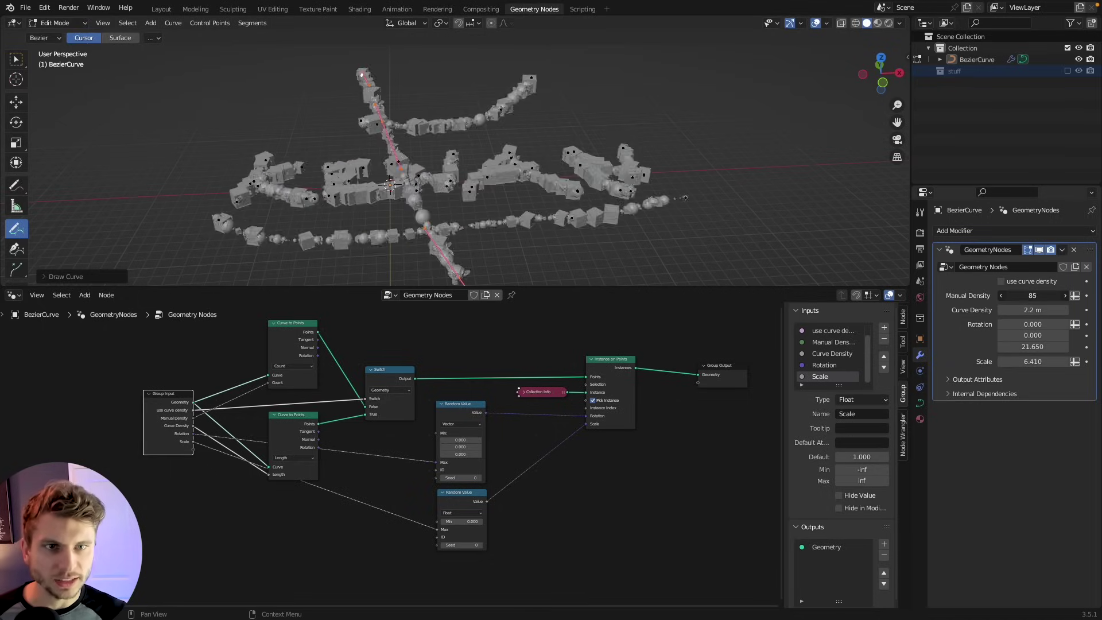
drag(1032, 295, 1017, 295)
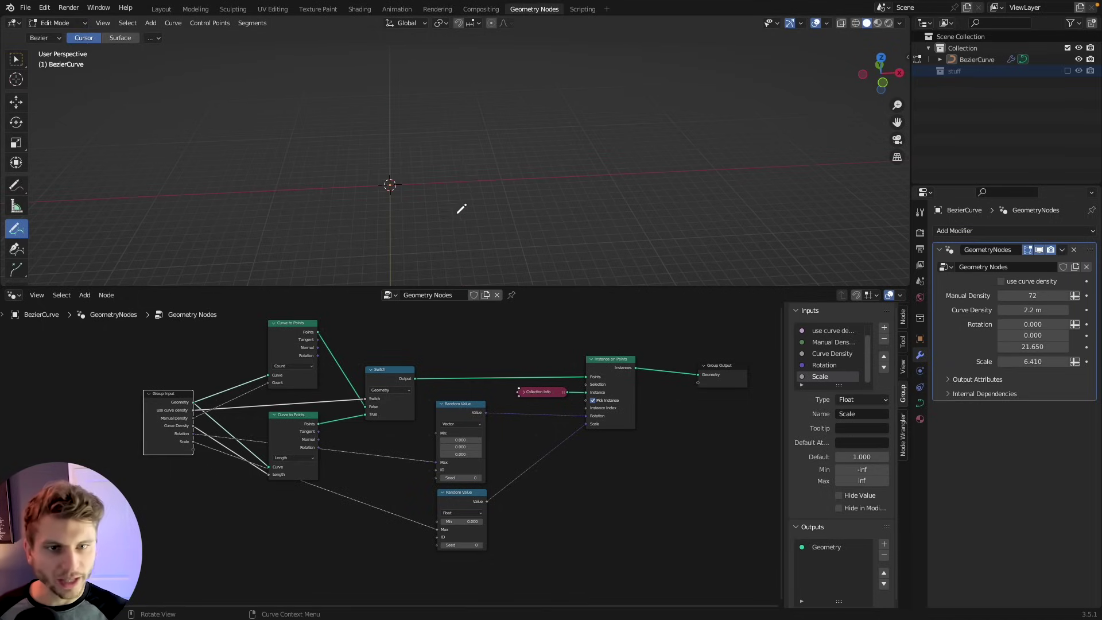
key(KP_7)
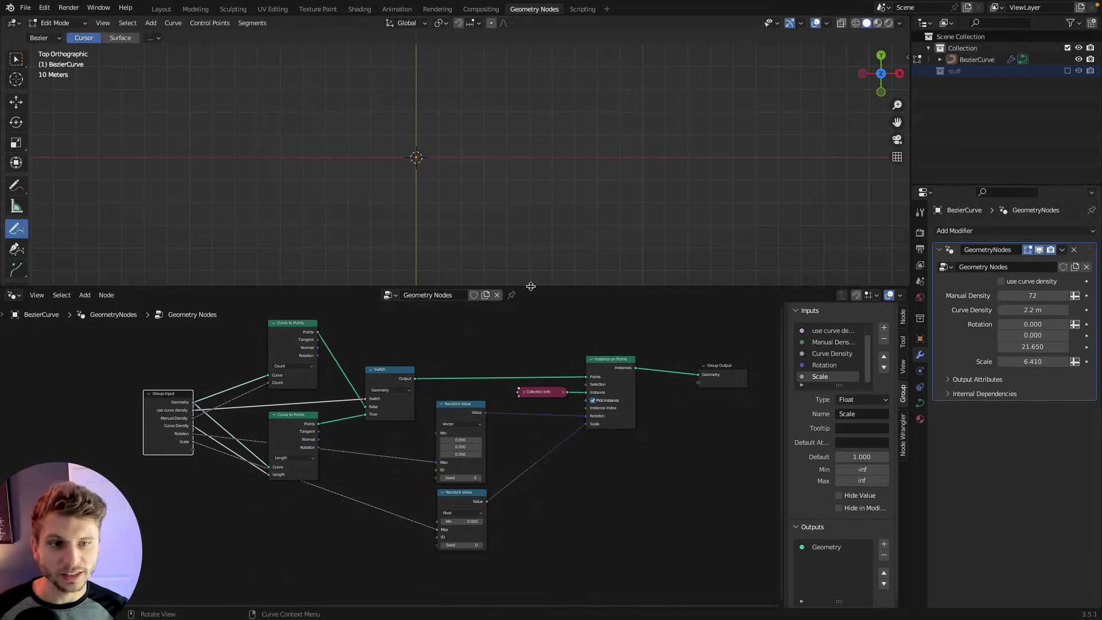
Tidy the node layout by repositioning the Switch node and both Random Value nodes
drag(442, 494, 439, 500)
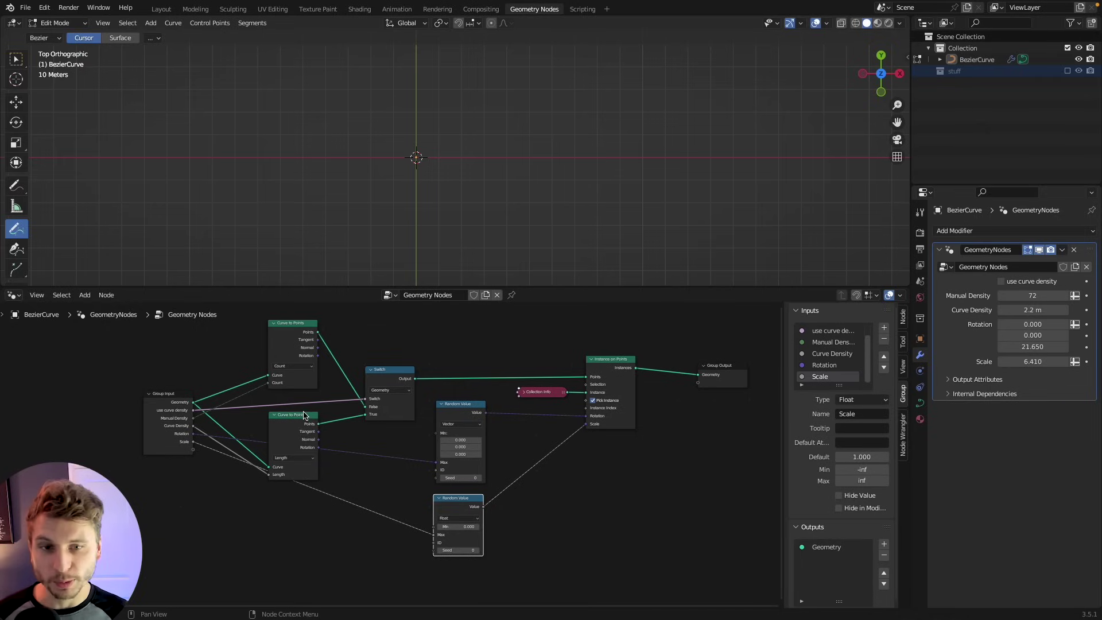
middle_drag(468, 344, 349, 397)
scroll(359, 332, up, 1)
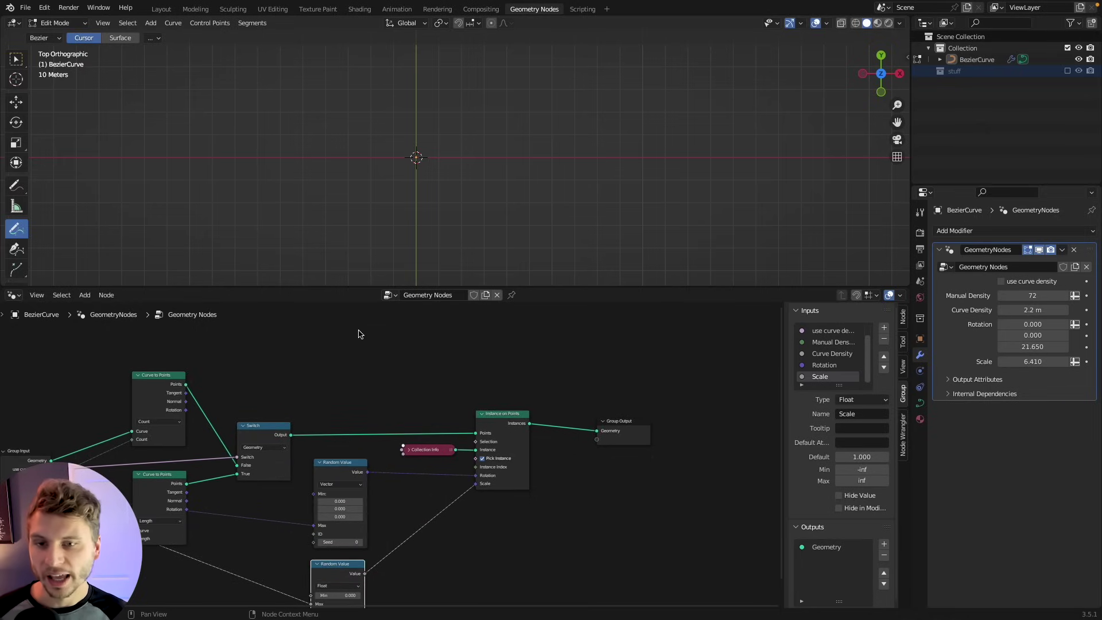
middle_drag(314, 363, 344, 346)
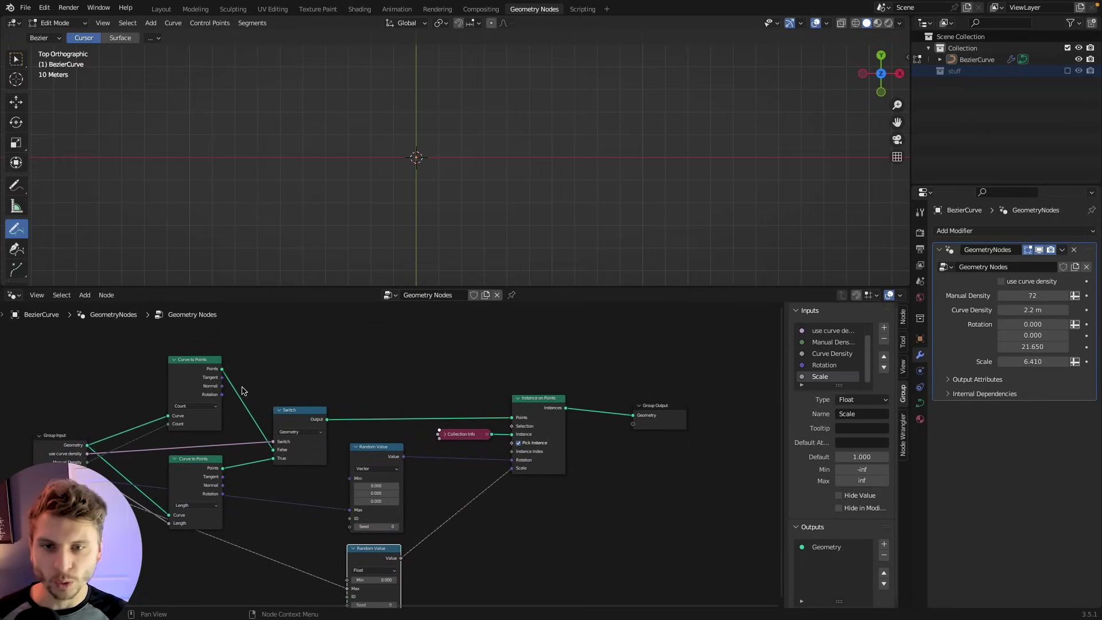
drag(297, 435, 312, 428)
drag(377, 451, 374, 447)
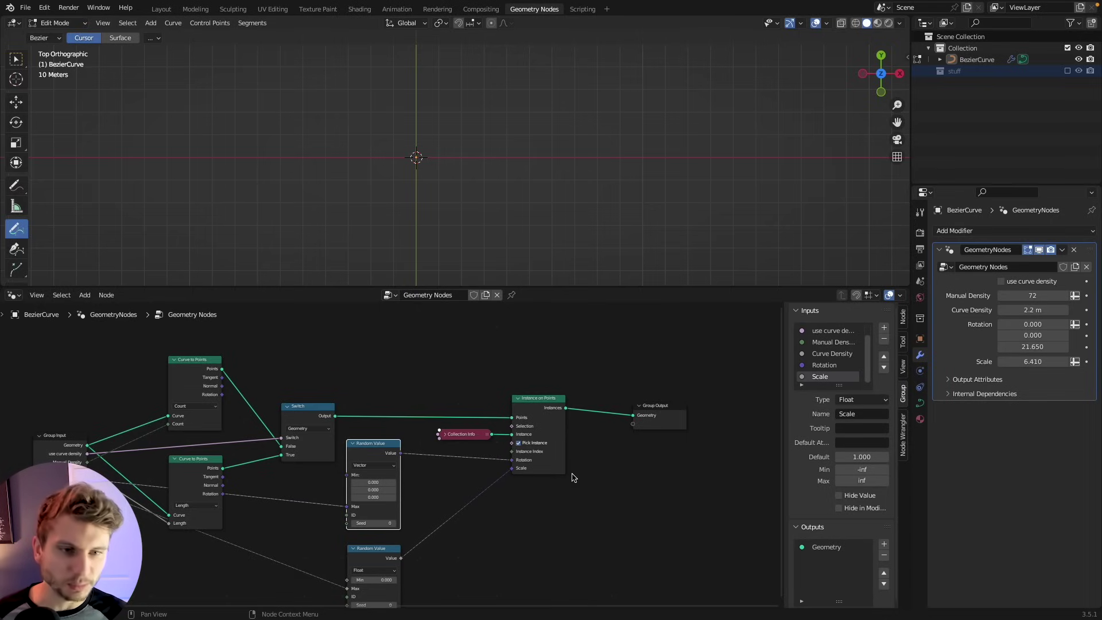
Move the Group Output and Instance on Points nodes further along the graph and expand the Collection Info node
middle_drag(572, 477, 516, 457)
drag(577, 395, 677, 394)
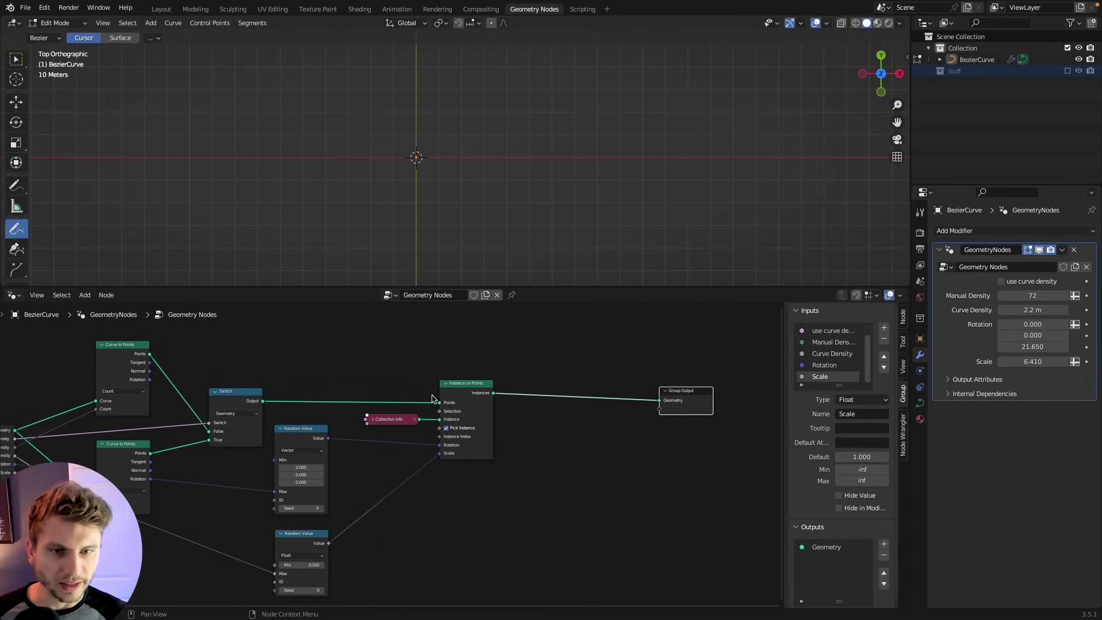
drag(455, 388, 498, 393)
click(373, 419)
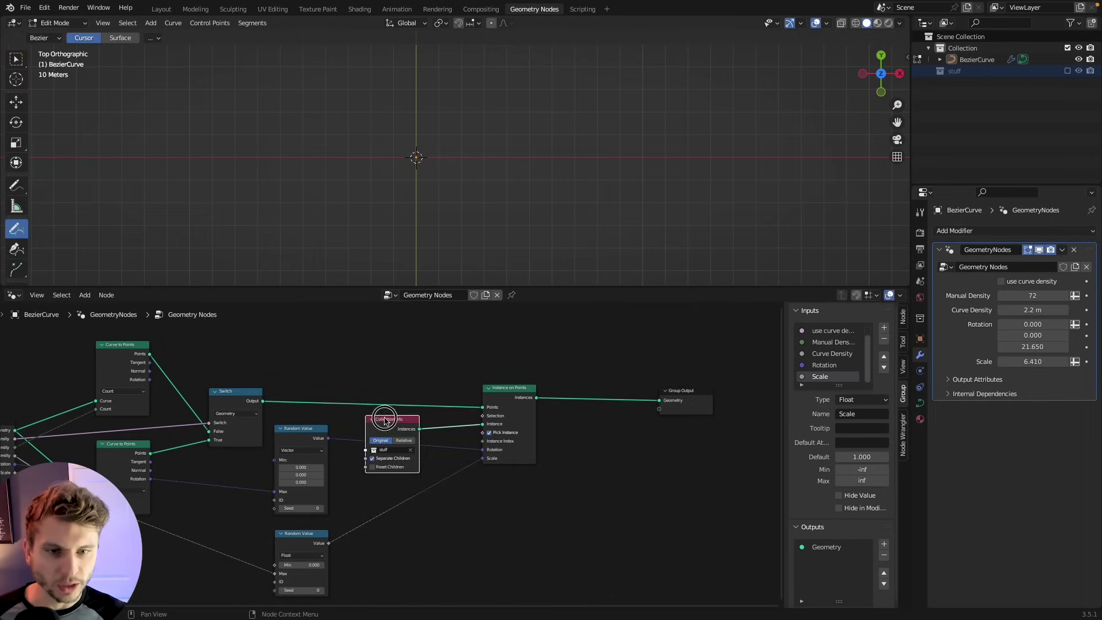
drag(385, 421, 389, 418)
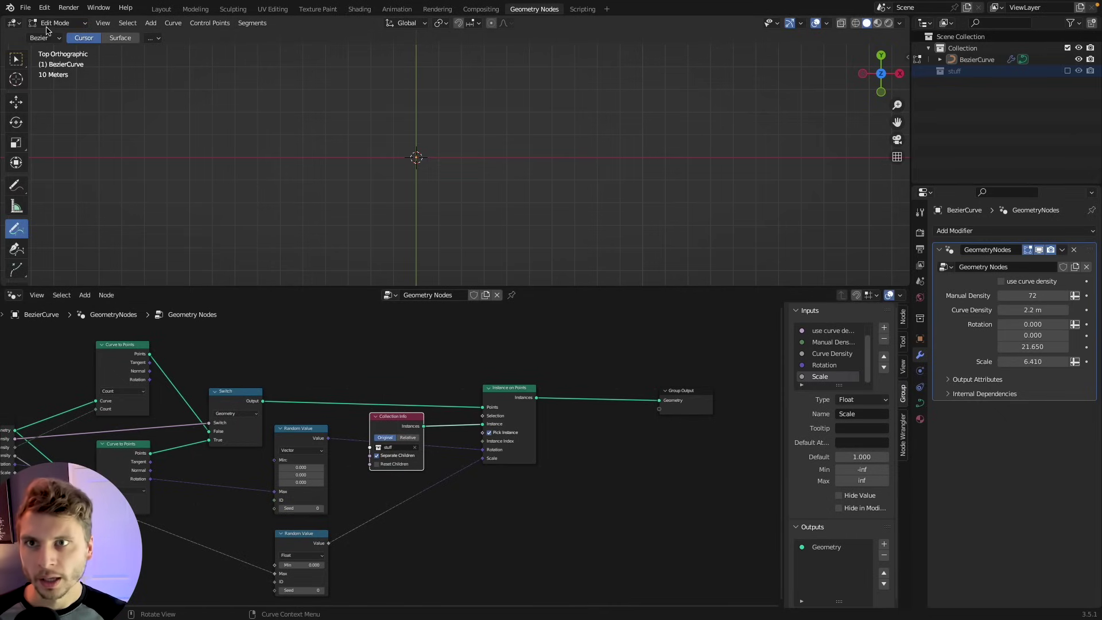
Switch the BezierCurve object from Edit Mode to Object Mode
click(47, 27)
click(60, 36)
shift+middle_drag(229, 149, 247, 173)
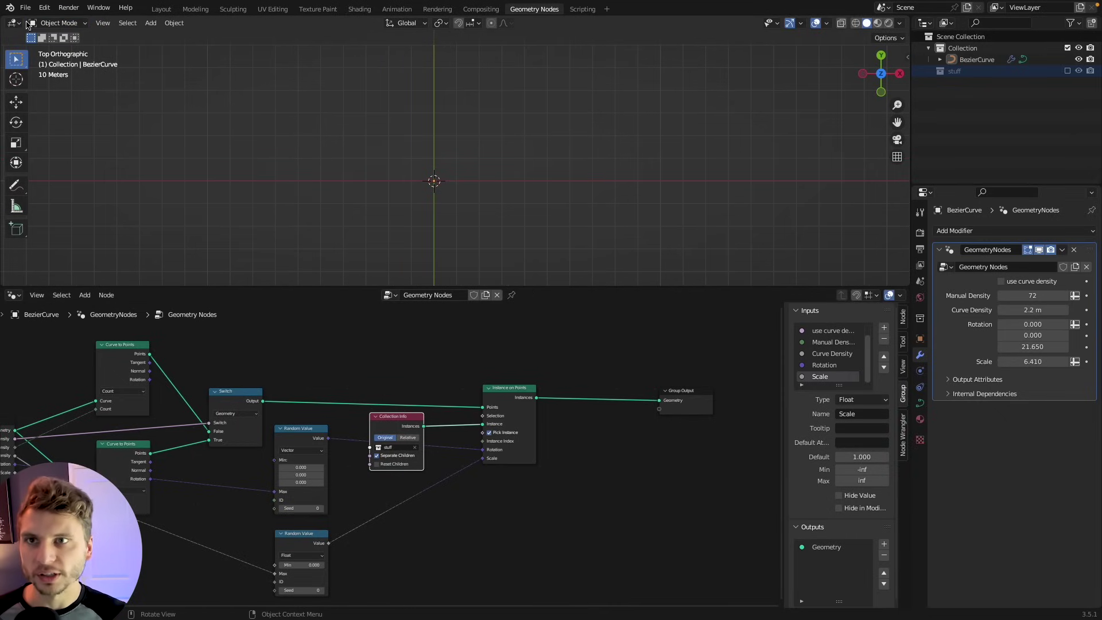
Save the scene in the drawFire folder as tutorialRecord.blend, overwriting the existing file
click(26, 10)
click(57, 93)
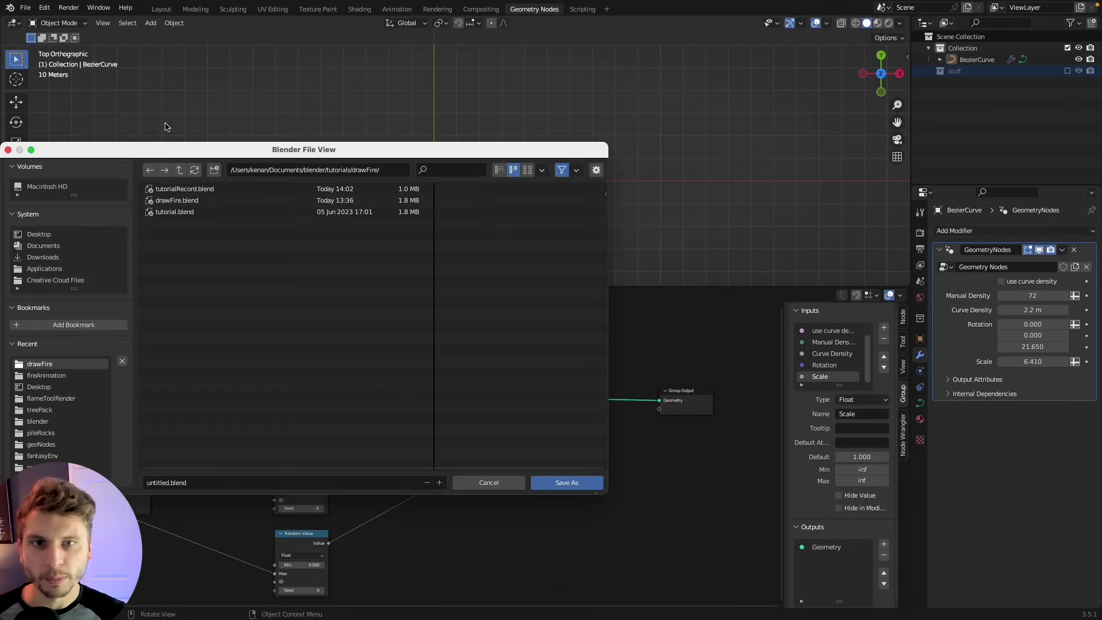
click(179, 212)
click(184, 189)
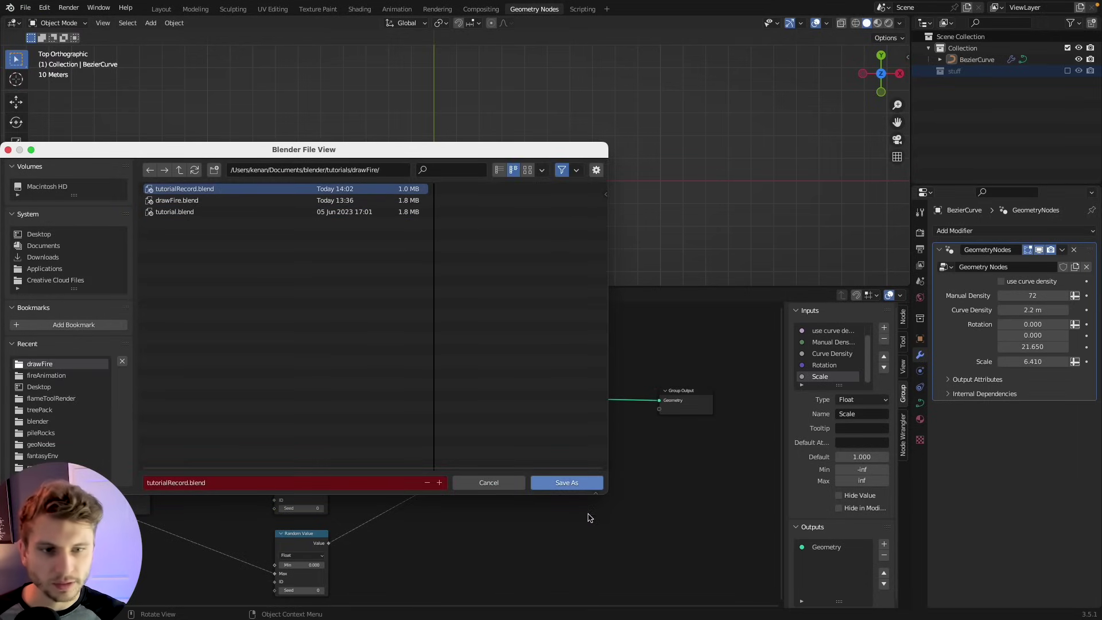
click(568, 482)
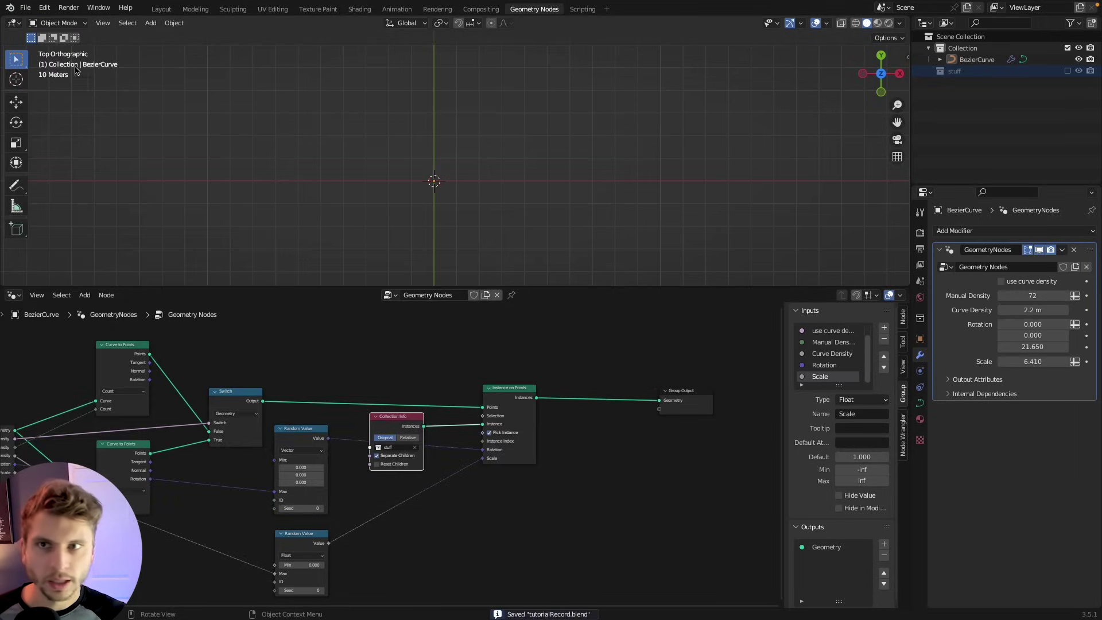
Append the fire_GRP fire asset with its displacement empty and preview its animation in rendered shading
click(26, 8)
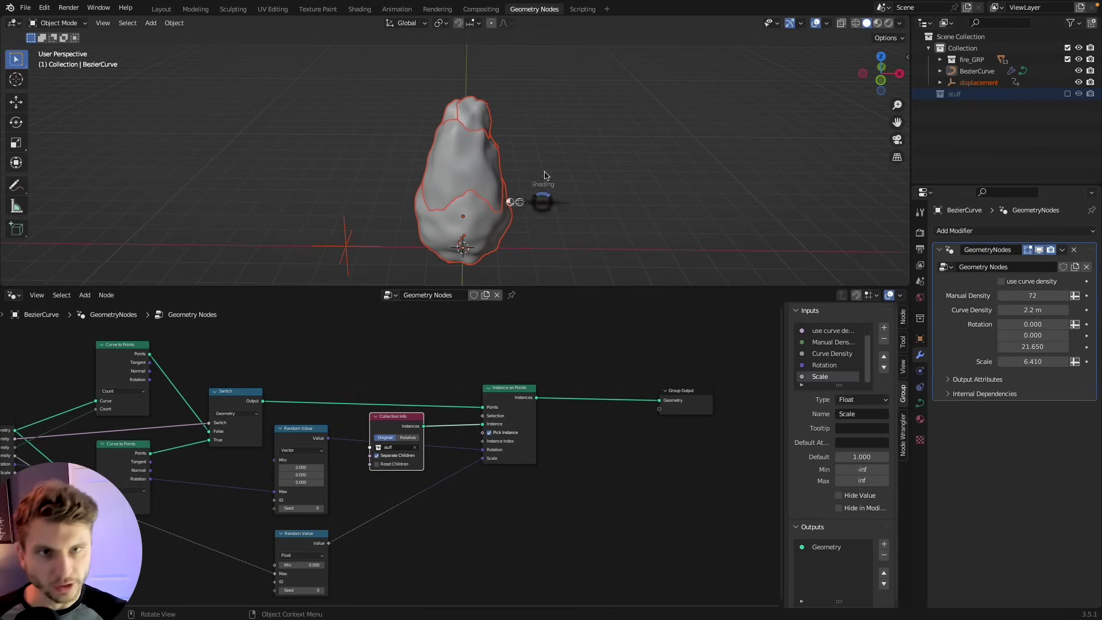
key(z)
key(space)
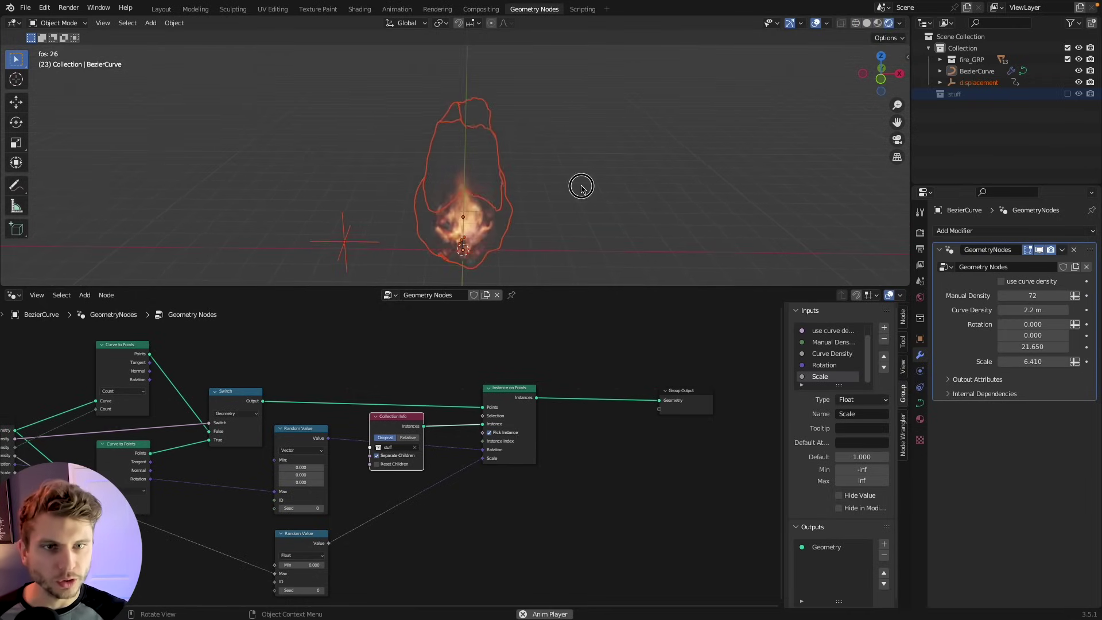
click(581, 186)
middle_drag(591, 195, 597, 170)
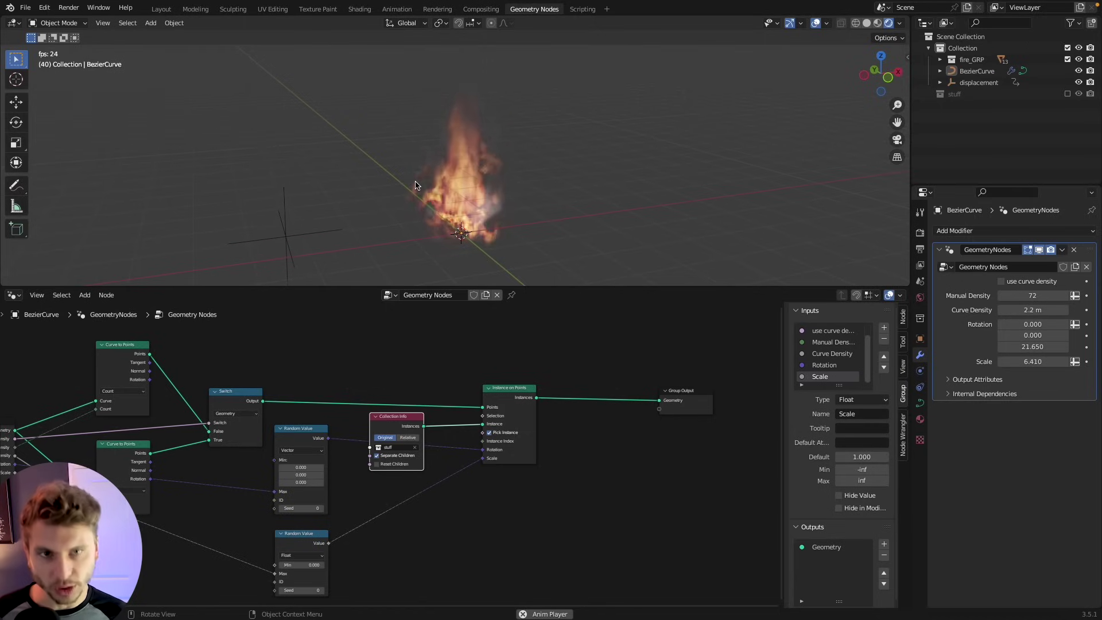
key(Escape)
shift+middle_drag(536, 138, 524, 152)
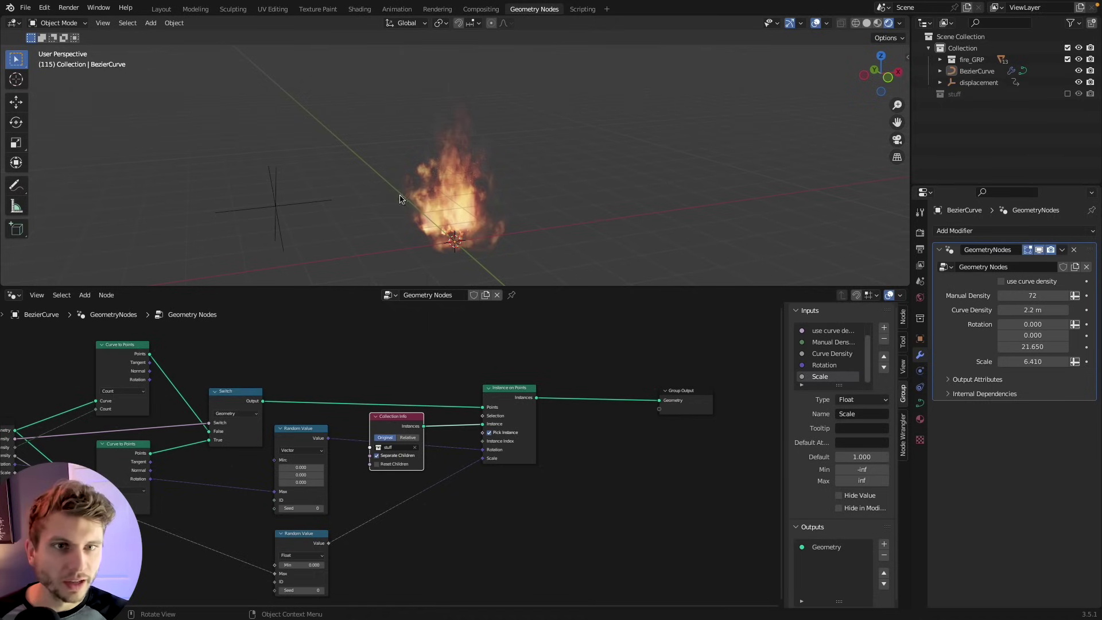
Switch the viewport to solid shading and exclude the fire_GRP collection from the view layer
key(z)
scroll(558, 196, down, 2)
mouse_move(565, 197)
middle_down()
mouse_move(554, 232)
mouse_move(541, 228)
middle_up()
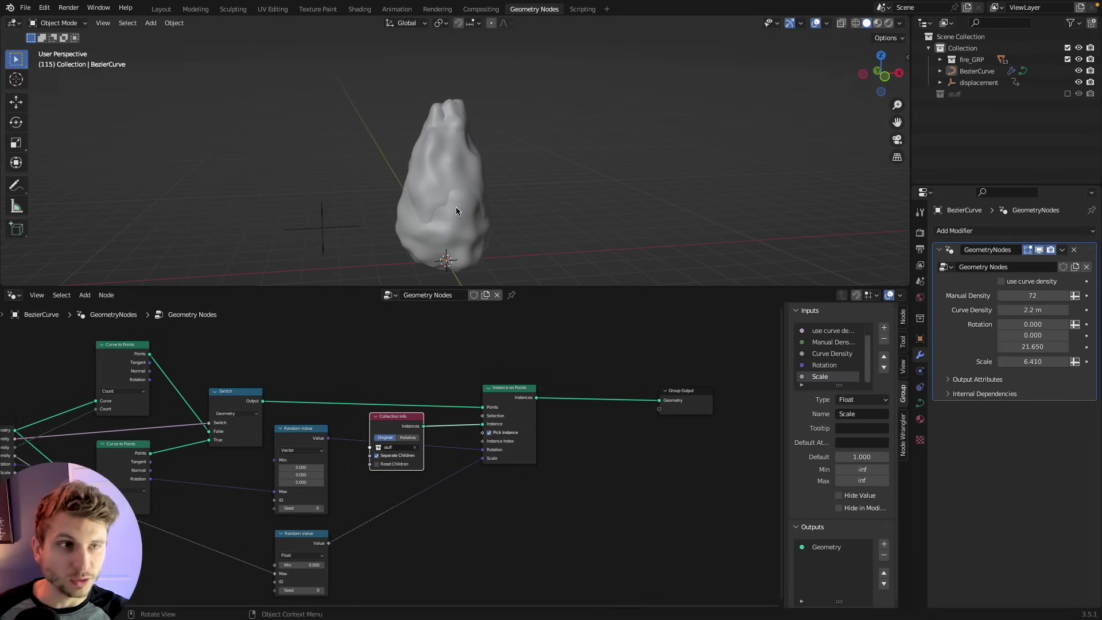
click(1067, 60)
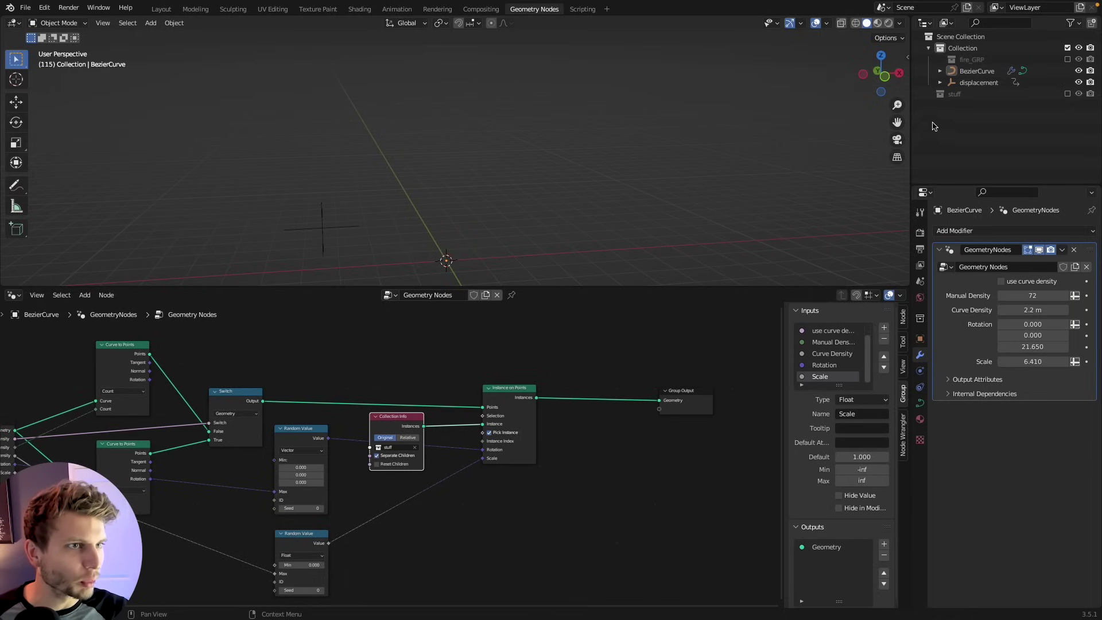
Replace the stuff Collection Info node with one for fire_GRP, linking its Instances output to the Instance input of Instance on Points
drag(952, 61, 347, 360)
scroll(410, 419, up, 2)
drag(414, 423, 353, 464)
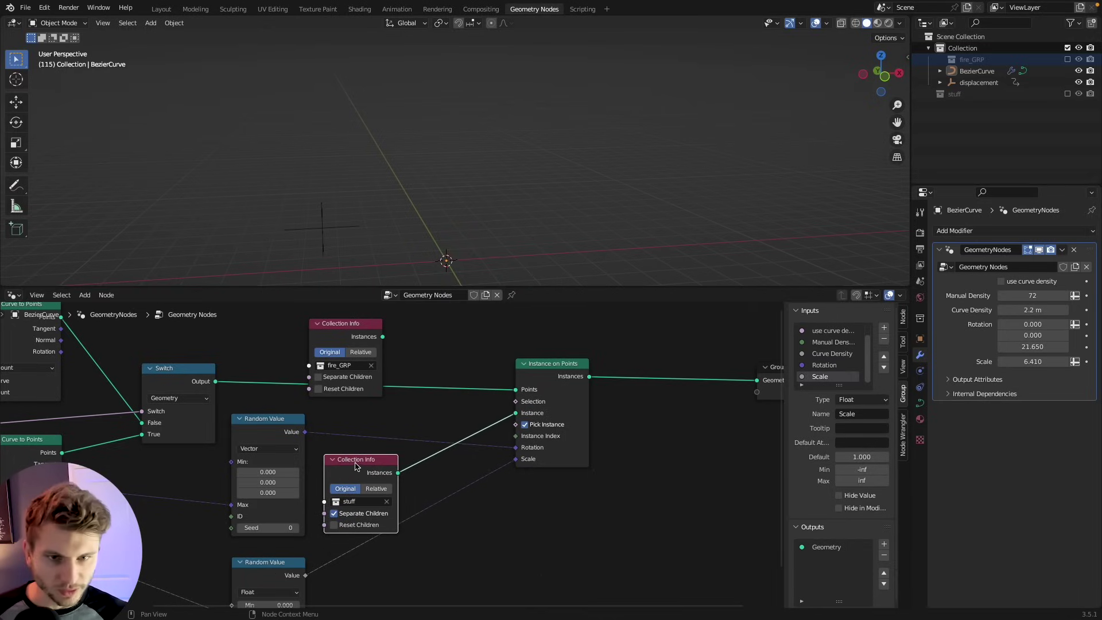
key(x)
mouse_move(339, 330)
mouse_down()
mouse_move(353, 409)
mouse_move(405, 318)
mouse_move(331, 311)
mouse_up()
scroll(408, 361, down, 1)
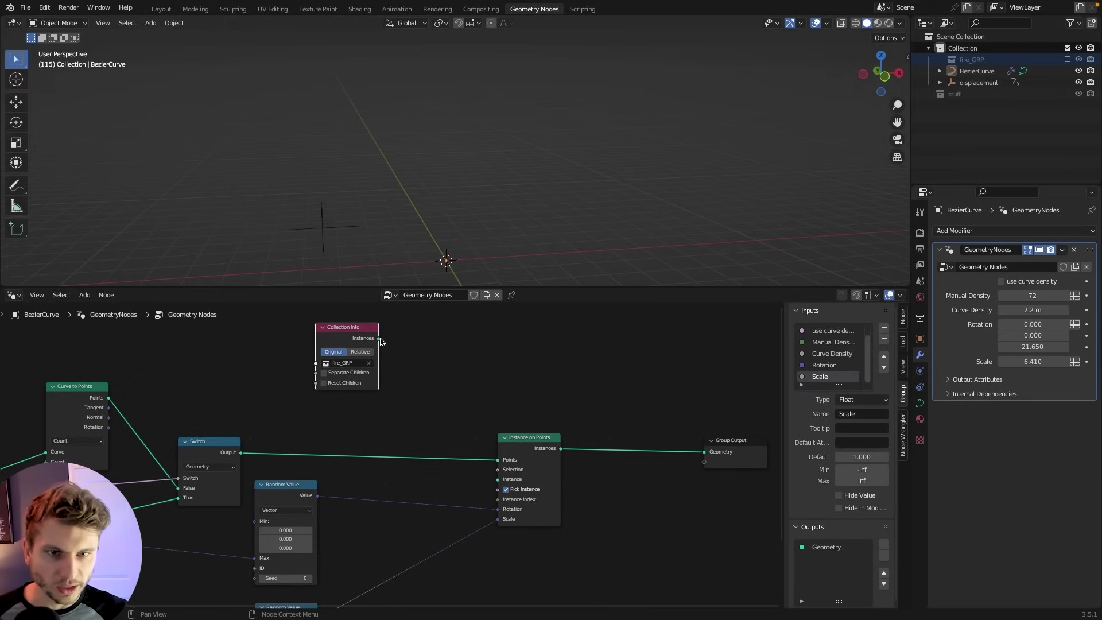
drag(378, 339, 504, 479)
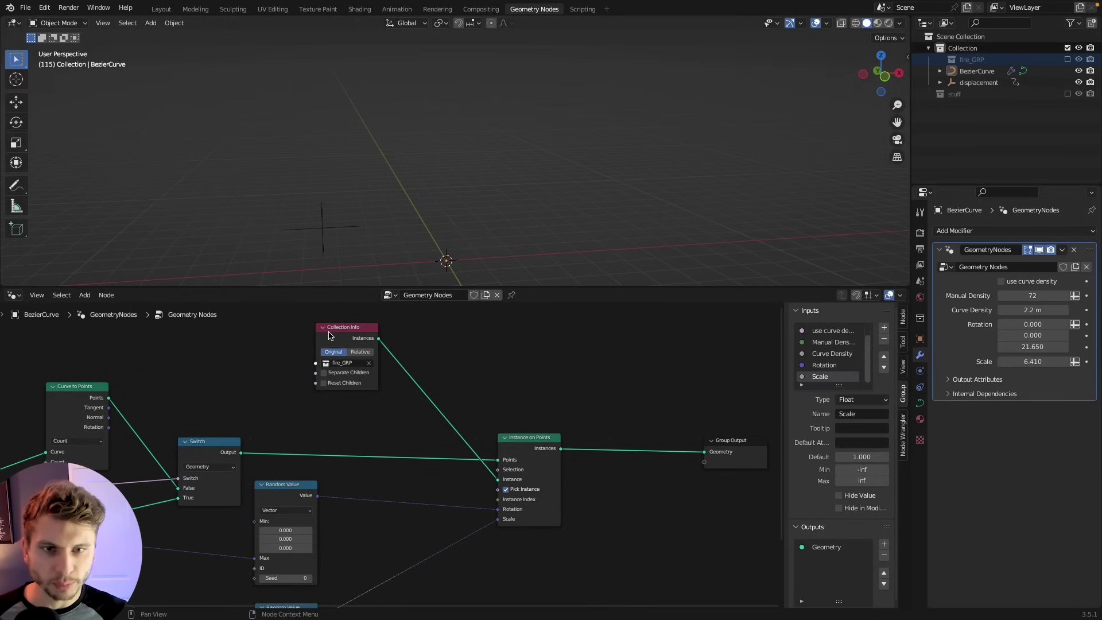
drag(330, 336, 331, 357)
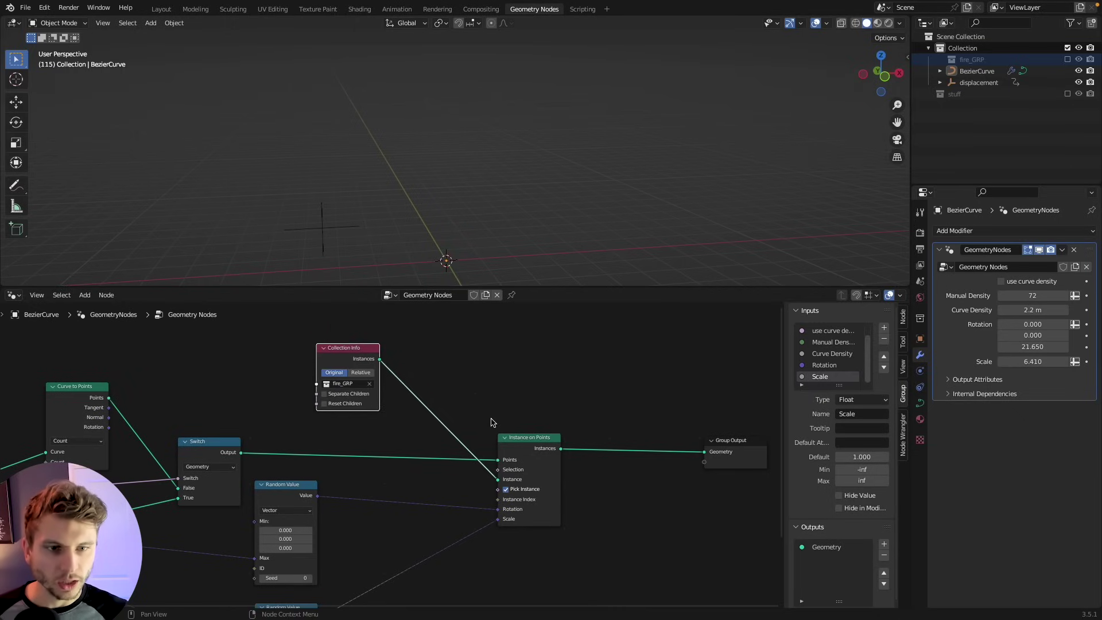
Put BezierCurve in Edit Mode and draw a freehand curve arching past the world origin
click(978, 72)
scroll(420, 231, down, 3)
shift+middle_drag(481, 229, 411, 226)
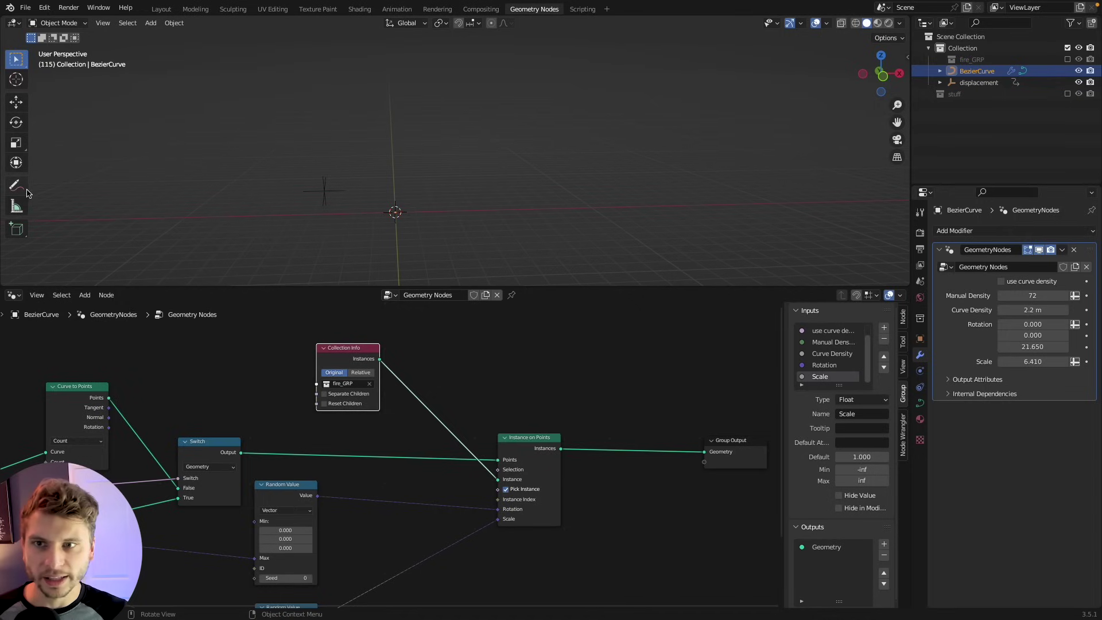
key(Tab)
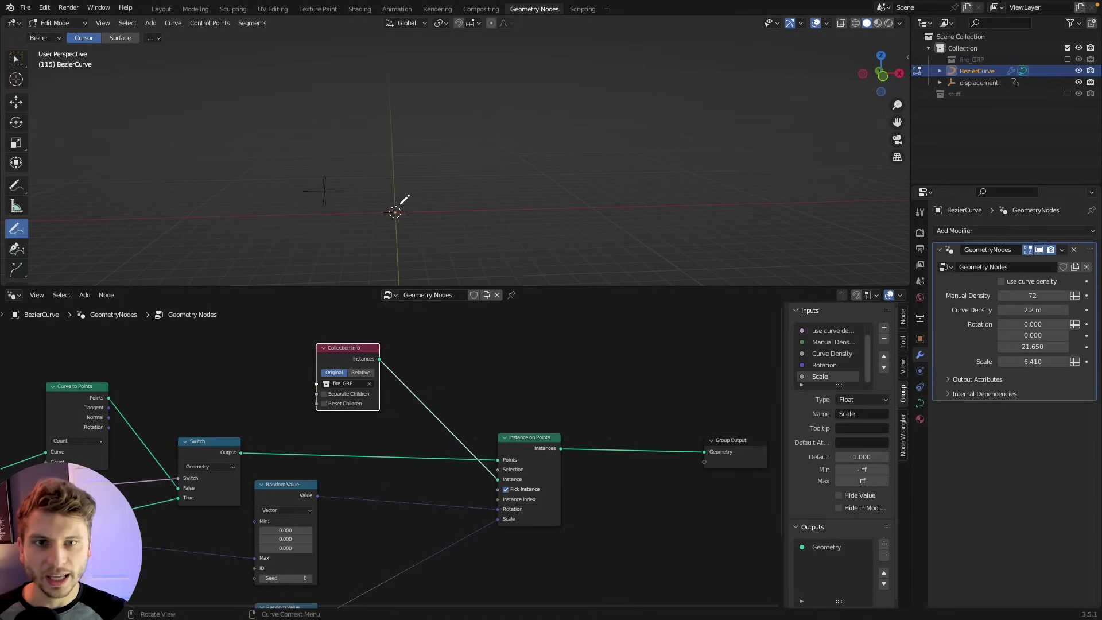
mouse_move(181, 217)
mouse_down()
mouse_move(487, 160)
mouse_move(622, 223)
mouse_up()
scroll(425, 151, down, 7)
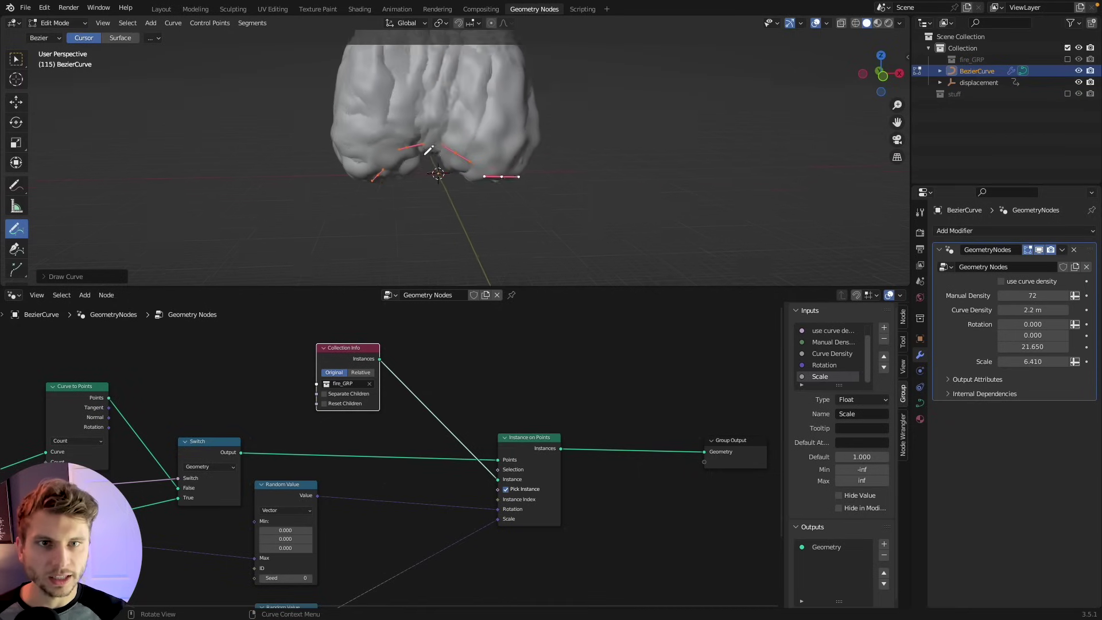
Show the viewport in rendered shading and draw a second, U-shaped curve beside the first fire
shift+middle_drag(425, 151, 440, 212)
key(z)
click(434, 154)
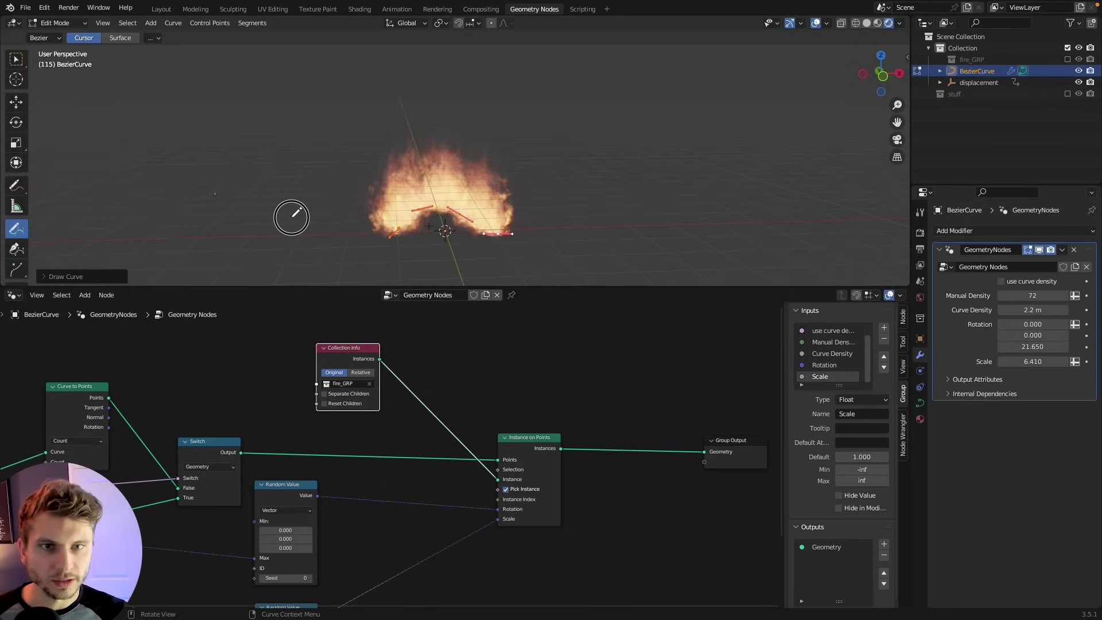
drag(215, 193, 339, 201)
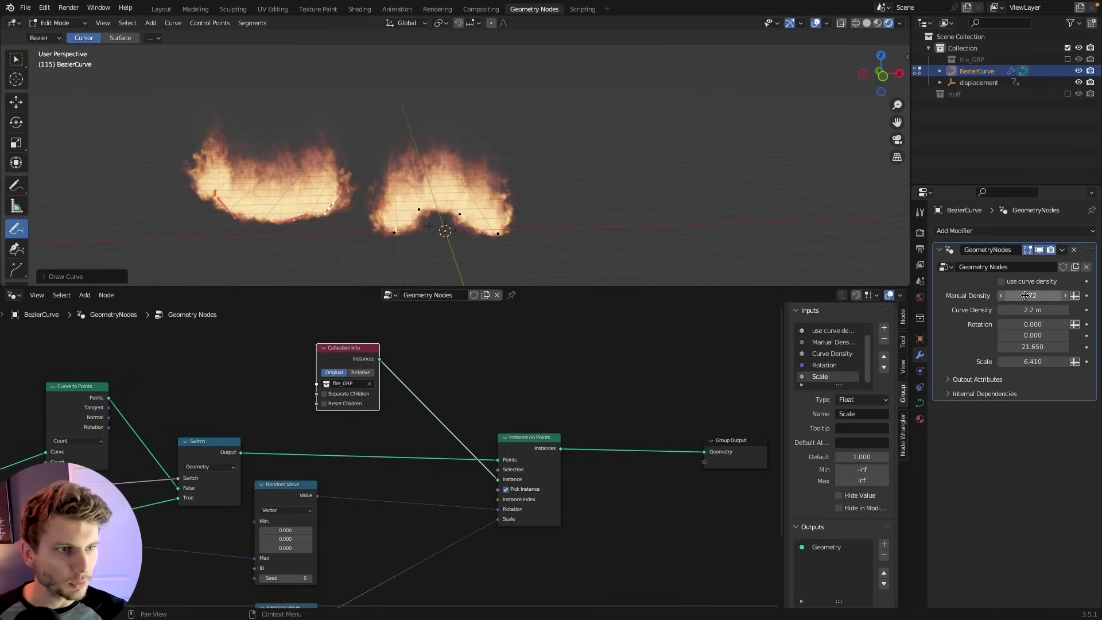
Enable use curve density on the modifier and draw a long arching curve behind the fire at the origin
click(1001, 282)
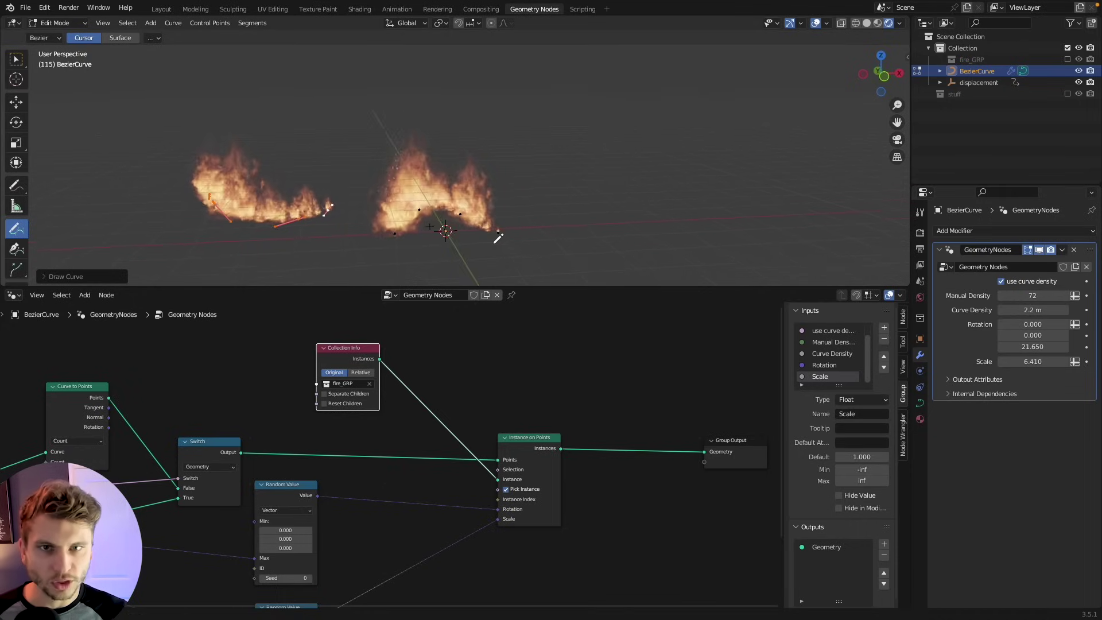
middle_drag(506, 239, 499, 231)
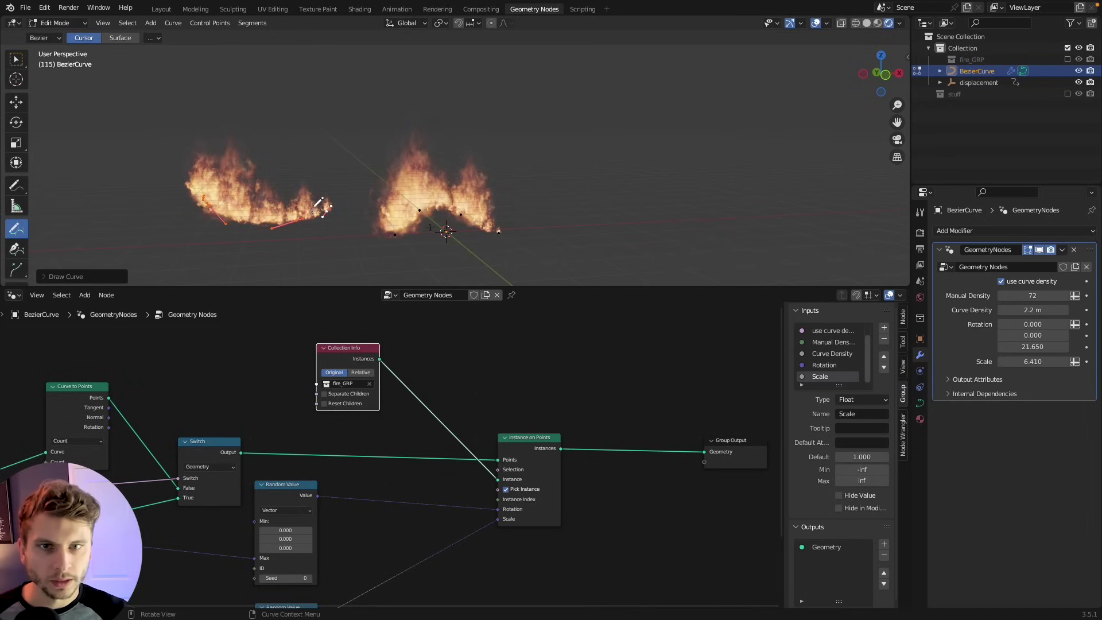
mouse_move(319, 202)
mouse_down()
mouse_move(591, 152)
mouse_move(698, 195)
mouse_up()
scroll(524, 235, down, 3)
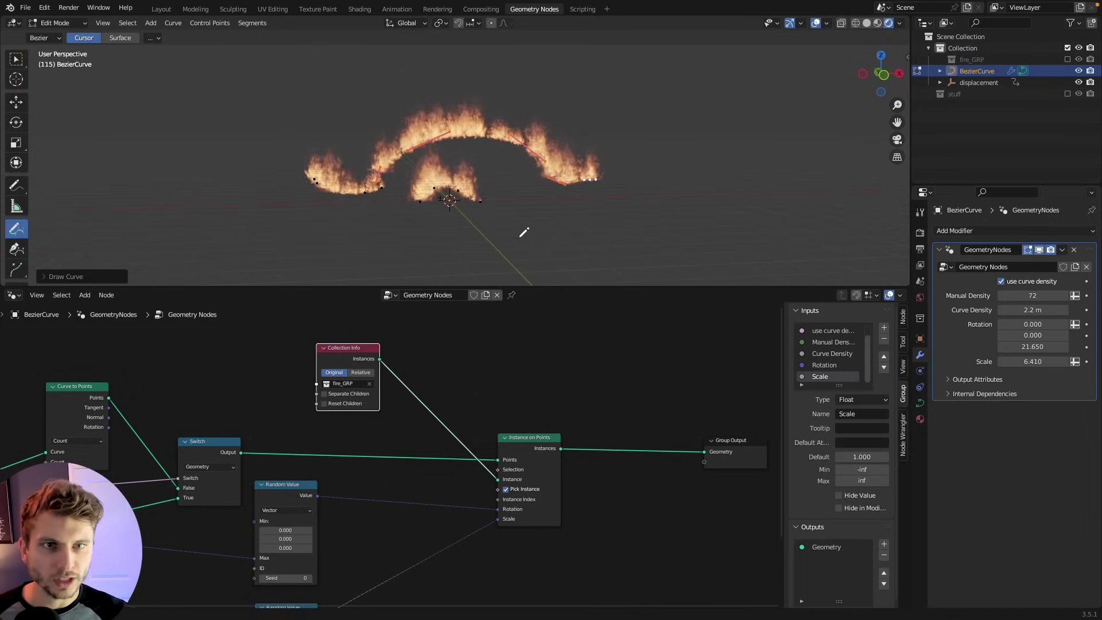
middle_drag(524, 232, 525, 235)
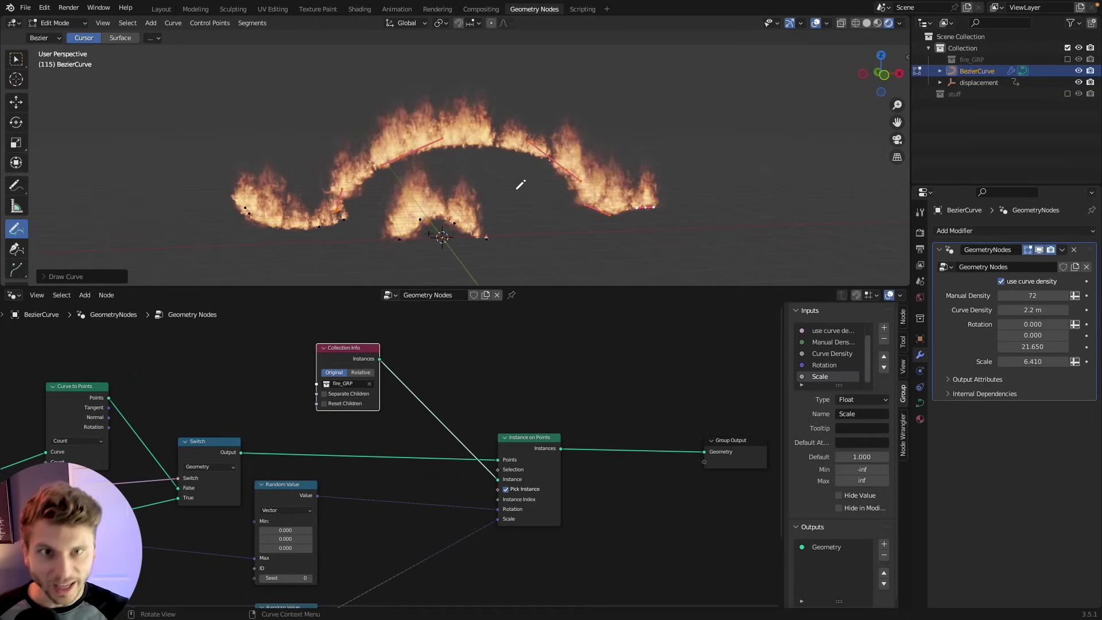
Play the animation and set the modifier's Rotation to 0.2, 0.1 and 33.780
key(space)
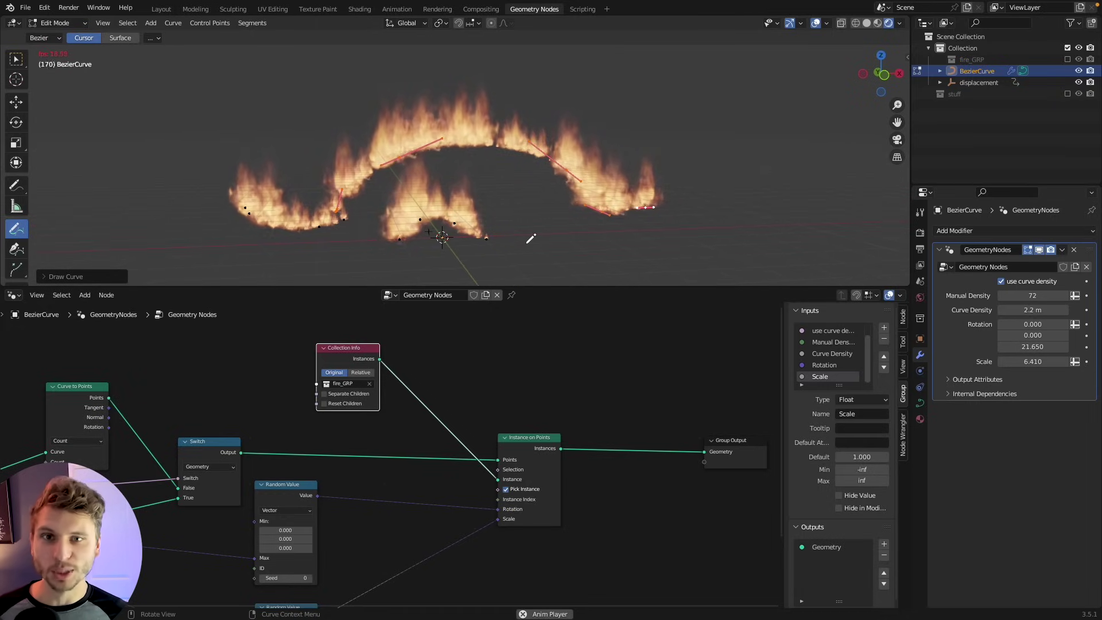
drag(1032, 347, 1065, 346)
click(1040, 333)
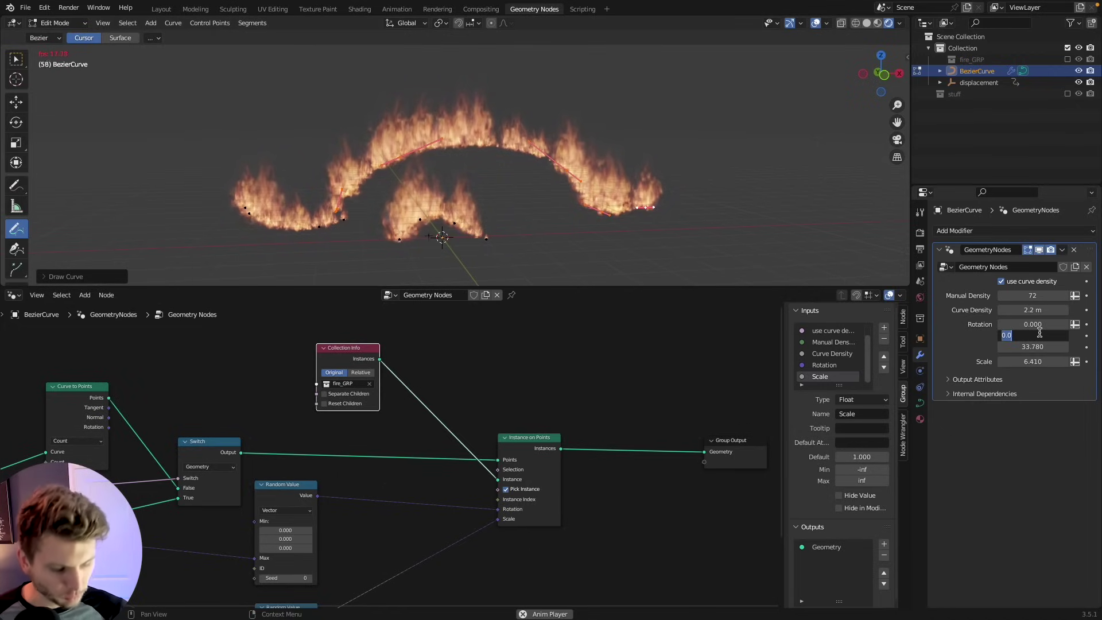
text(0)
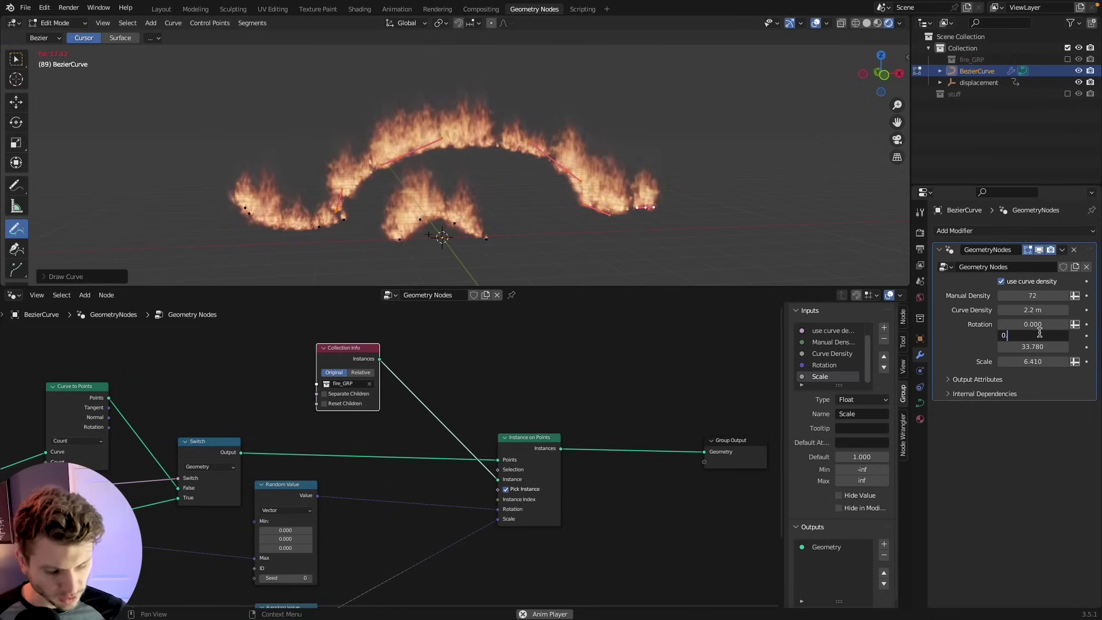
text(.1)
key(Return)
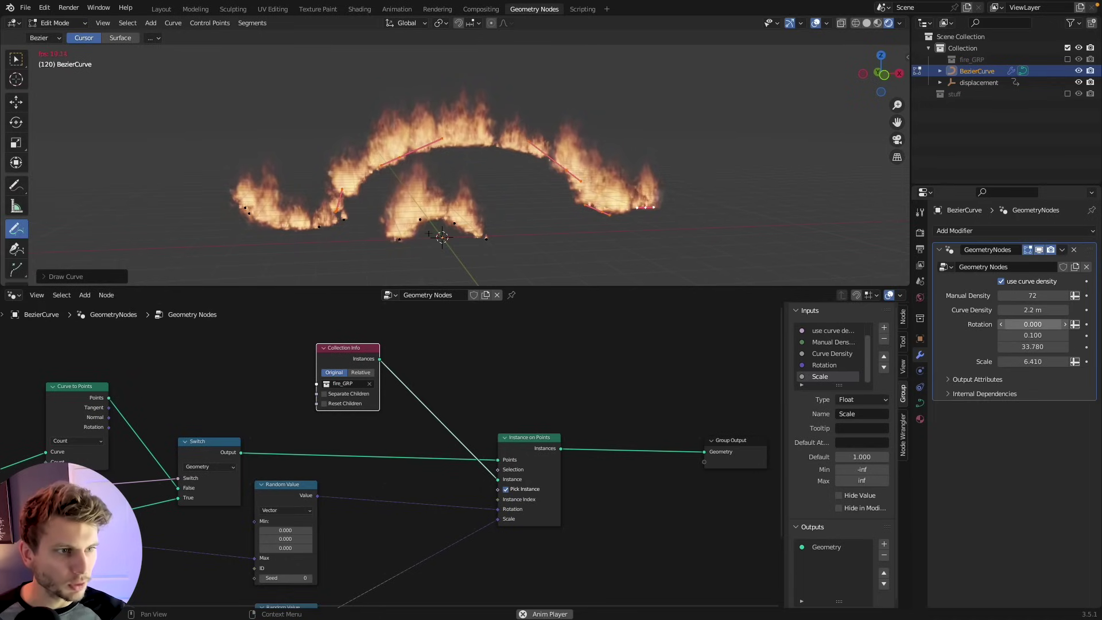
click(1048, 325)
text(.2)
key(Return)
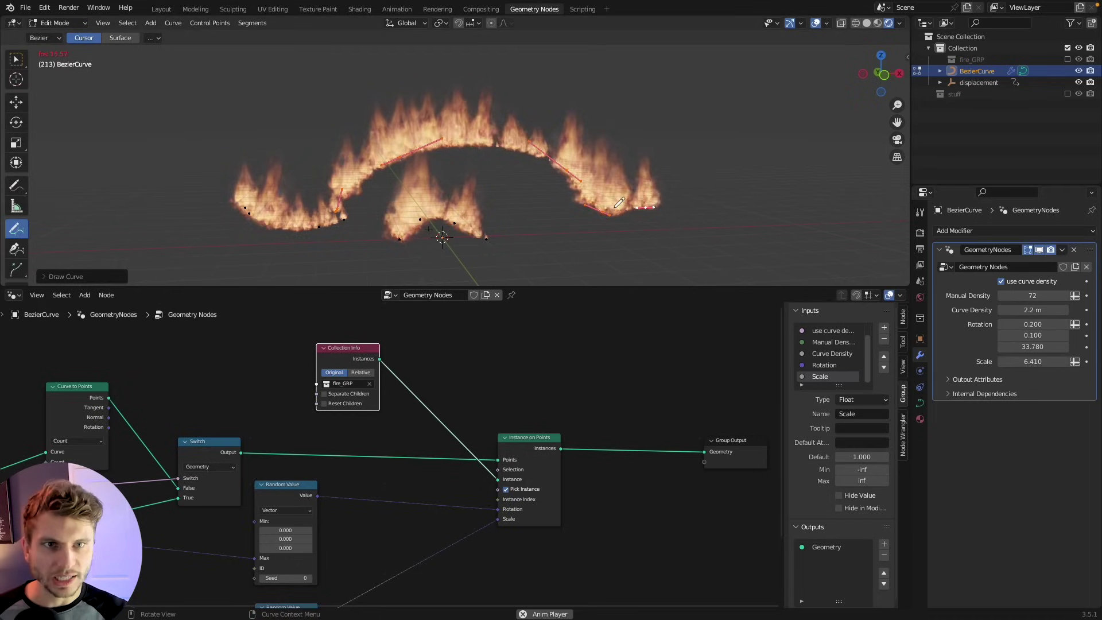
Draw a short curved stroke behind the existing fires and a long one across the front while the animation plays
middle_drag(614, 208, 597, 206)
scroll(597, 207, down, 2)
drag(141, 131, 272, 130)
mouse_move(211, 223)
mouse_down()
mouse_move(669, 239)
mouse_move(688, 228)
mouse_up()
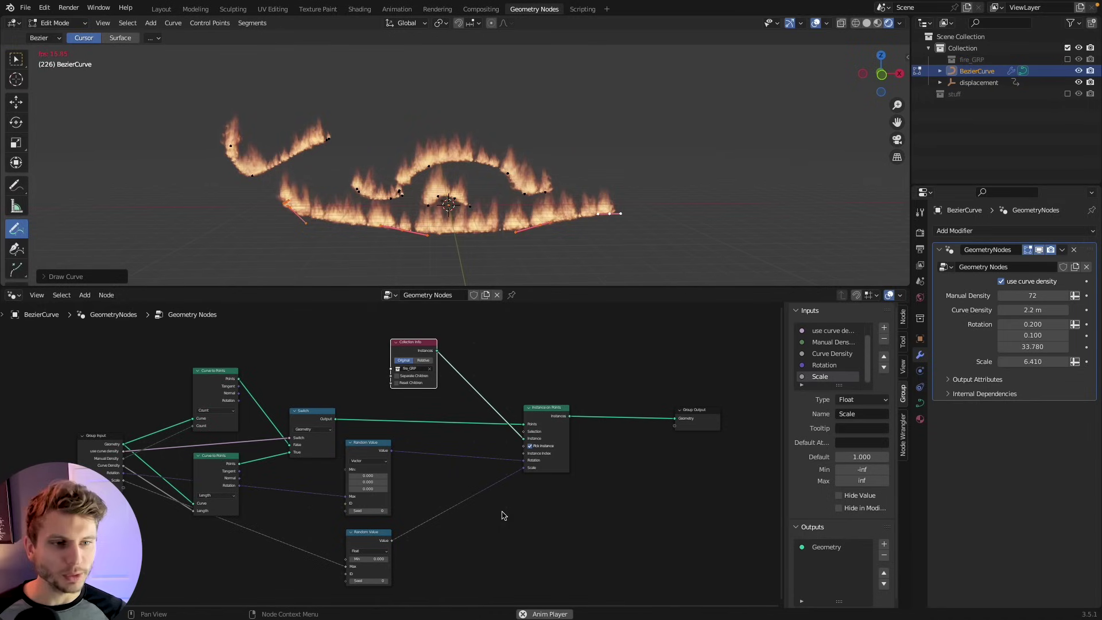